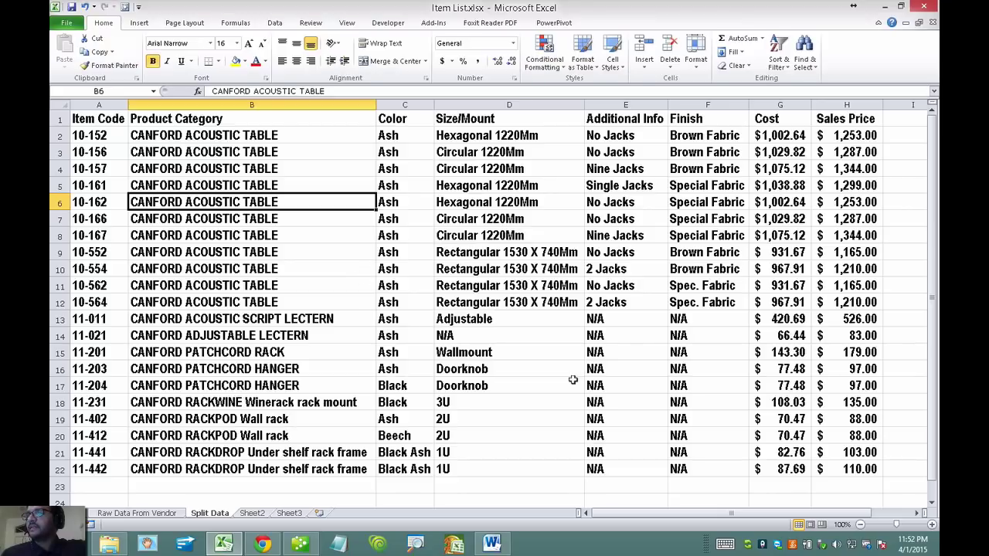
Step: Examine the item list's columns on the Split Data sheet, from Product Category through Sales Price
{"action": "key", "text": "ctrl+Home"}
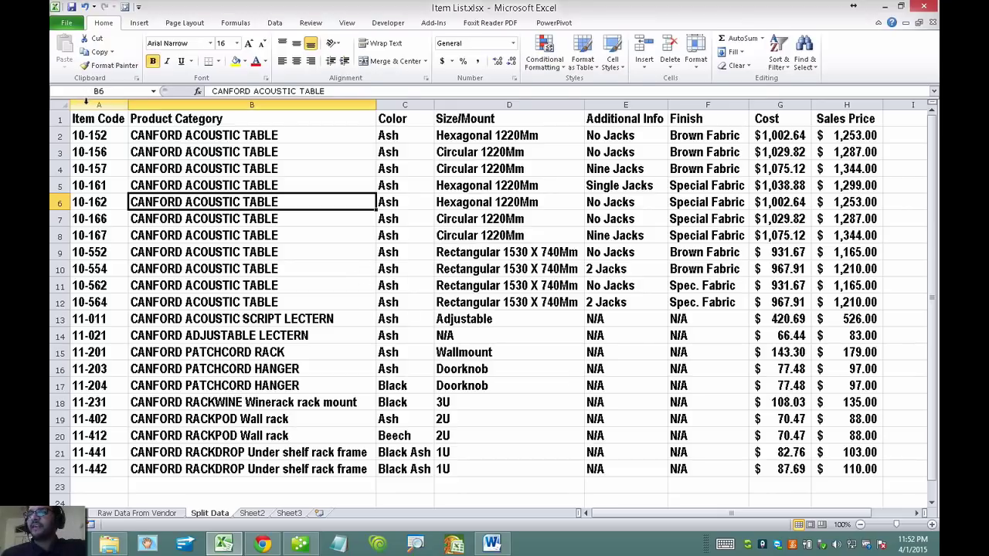
{"action": "key", "text": "ctrl+space"}
{"action": "left_click", "coordinate": [216, 106]}
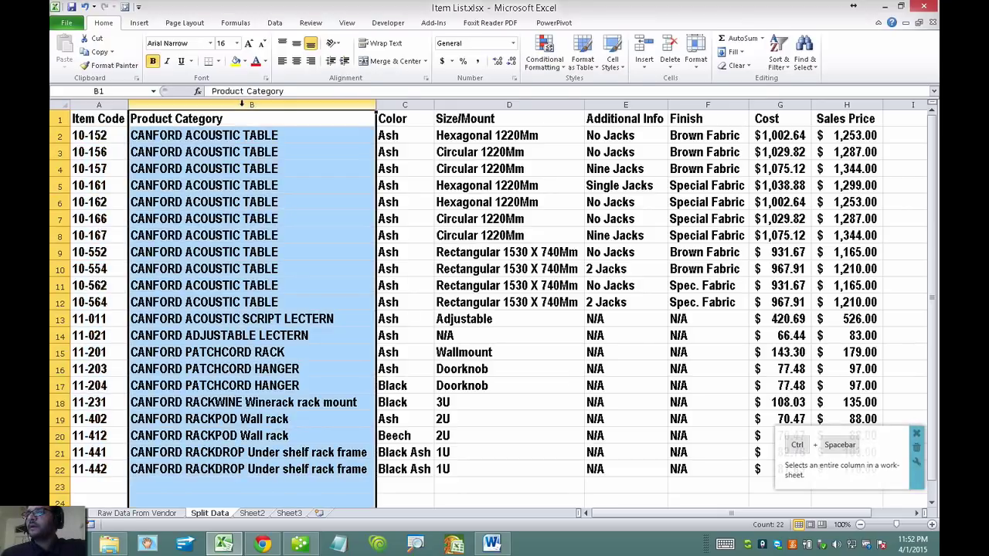
{"action": "left_click", "coordinate": [402, 106]}
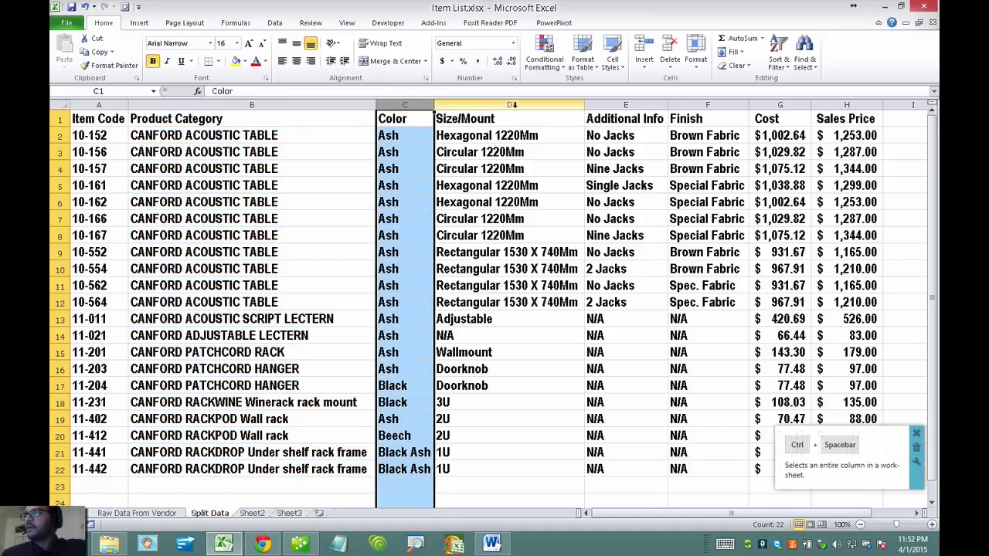
{"action": "left_click", "coordinate": [522, 105]}
{"action": "left_click", "coordinate": [644, 105]}
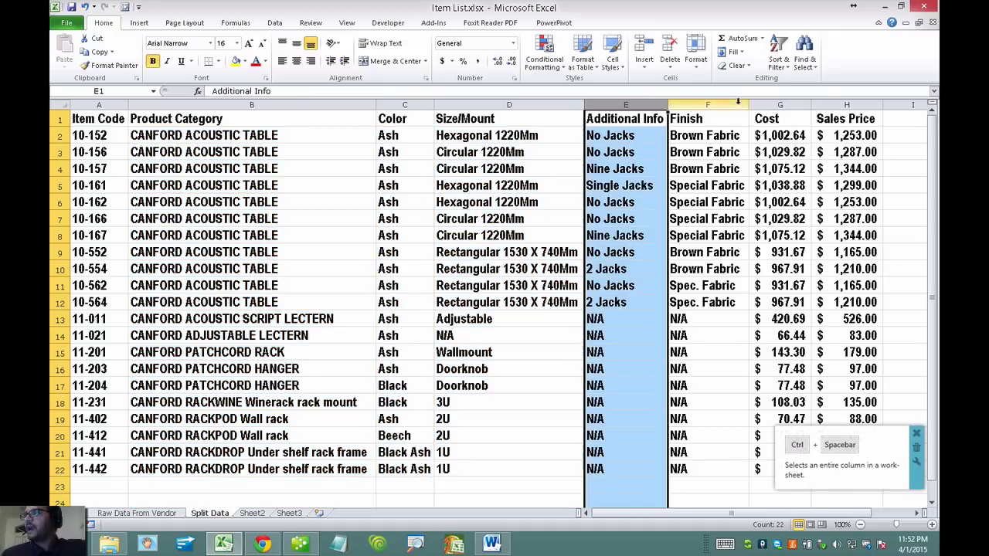
{"action": "left_click", "coordinate": [699, 105]}
{"action": "left_click", "coordinate": [769, 105]}
{"action": "left_click", "coordinate": [826, 103]}
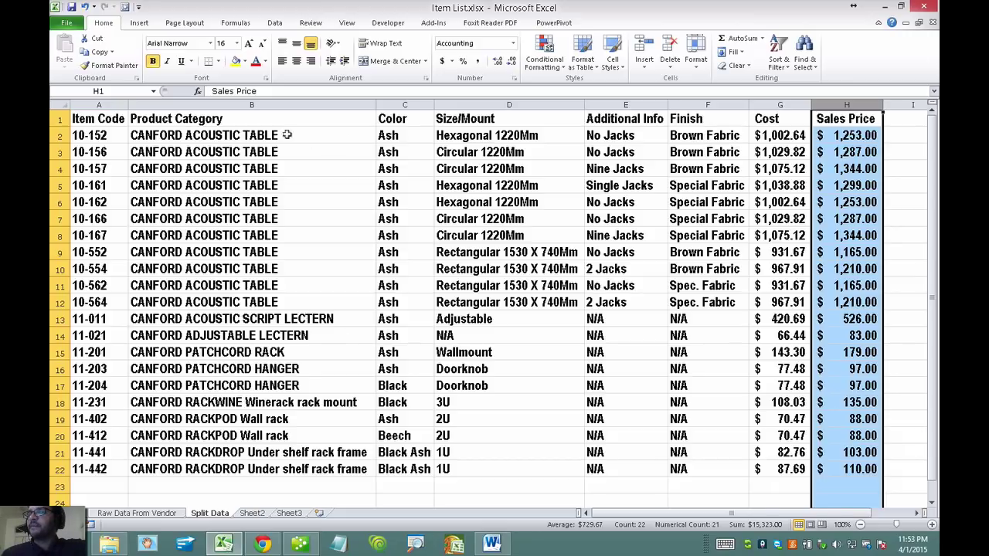
{"action": "left_click", "coordinate": [260, 108]}
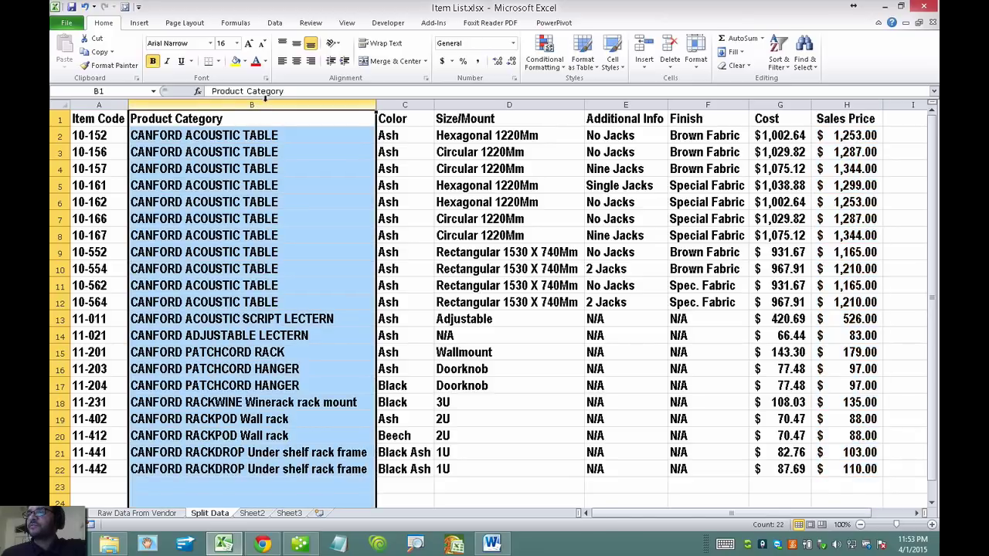
{"action": "left_click", "coordinate": [400, 104]}
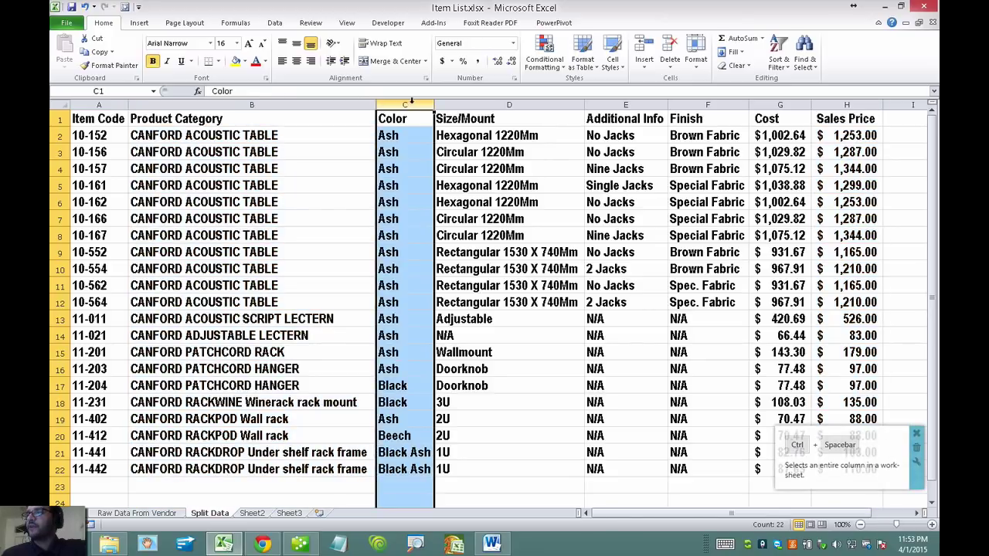
{"action": "left_click", "coordinate": [502, 102]}
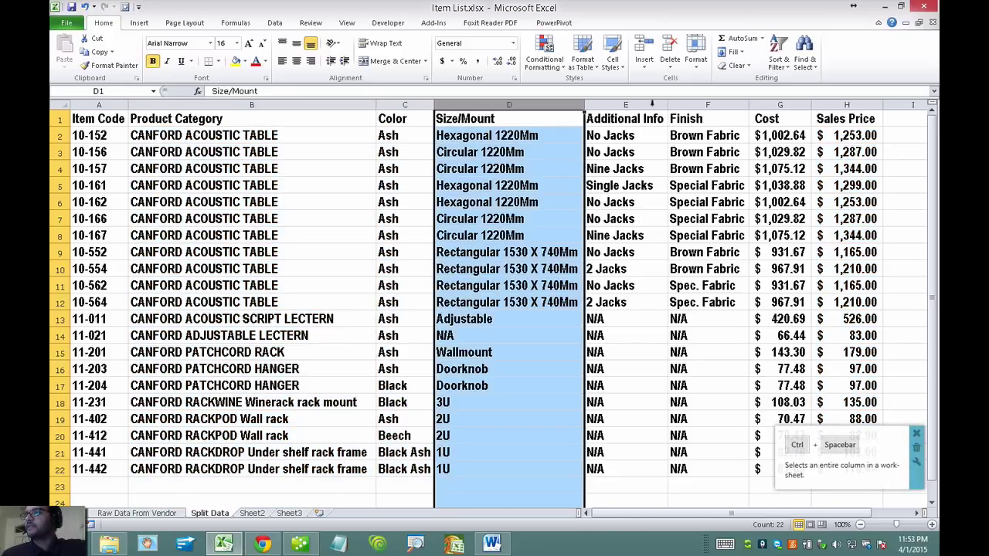
{"action": "left_click", "coordinate": [707, 102]}
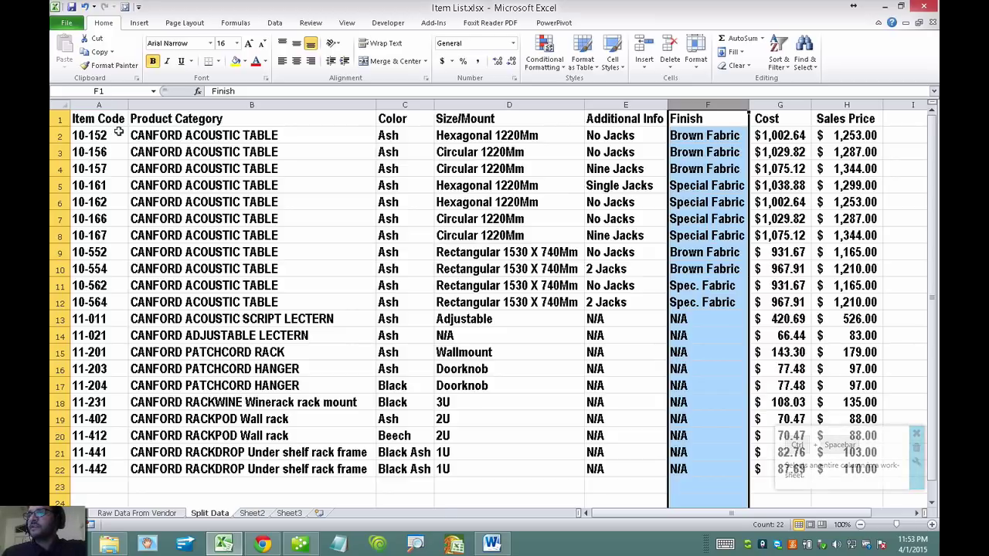
{"action": "left_click", "coordinate": [402, 166]}
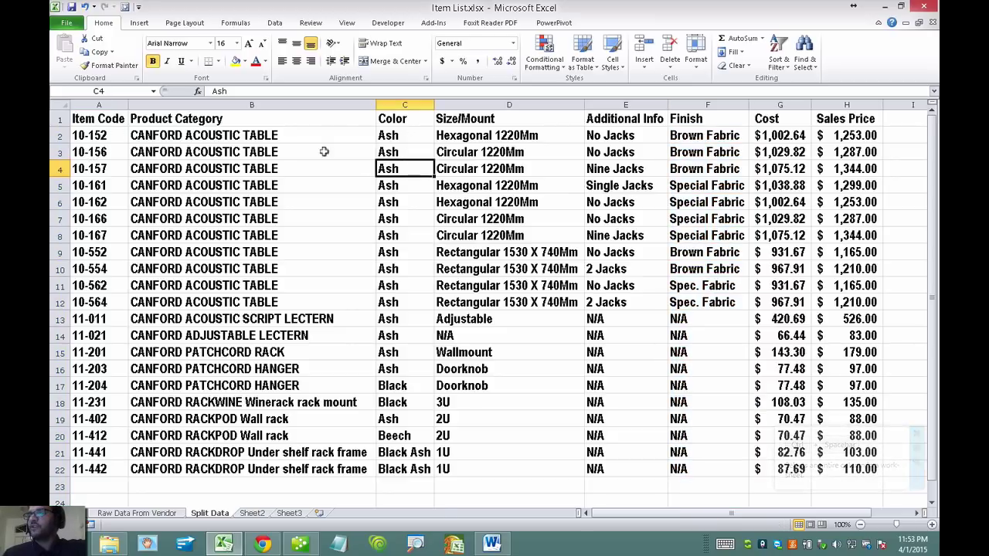
Step: Insert a blank column before Product Category and widen it to hold combined item descriptions
{"action": "left_click", "coordinate": [146, 103]}
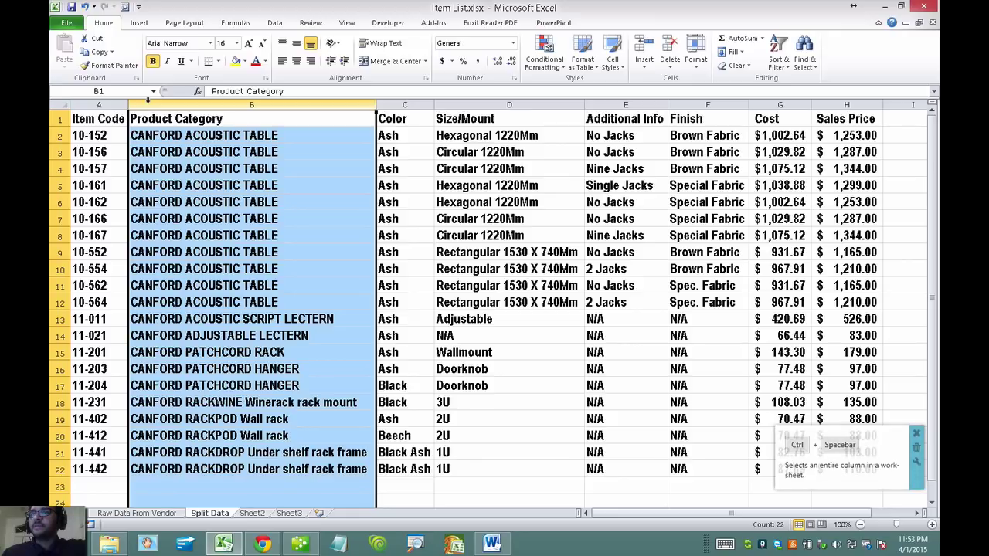
{"action": "right_click", "coordinate": [146, 101]}
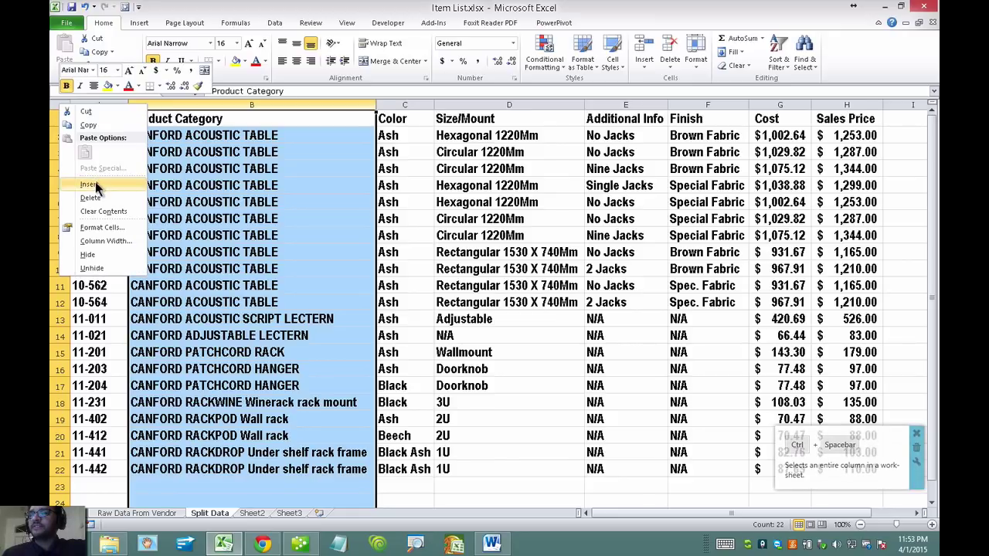
{"action": "left_click", "coordinate": [89, 186]}
{"action": "left_click_drag", "start_coordinate": [187, 105], "coordinate": [364, 104]}
{"action": "left_click", "coordinate": [160, 135]}
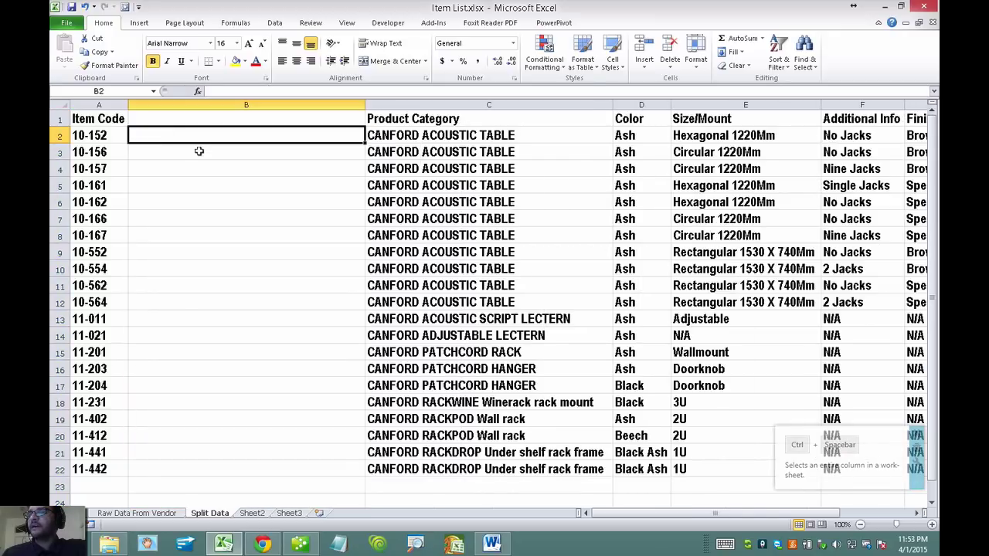
{"action": "left_click", "coordinate": [459, 136]}
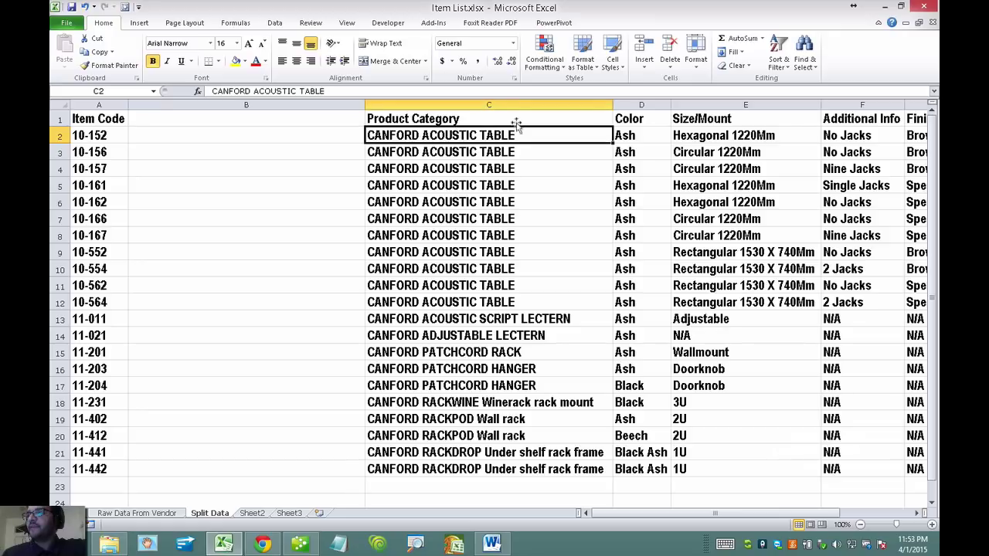
{"action": "left_click", "coordinate": [639, 131]}
{"action": "left_click", "coordinate": [759, 132]}
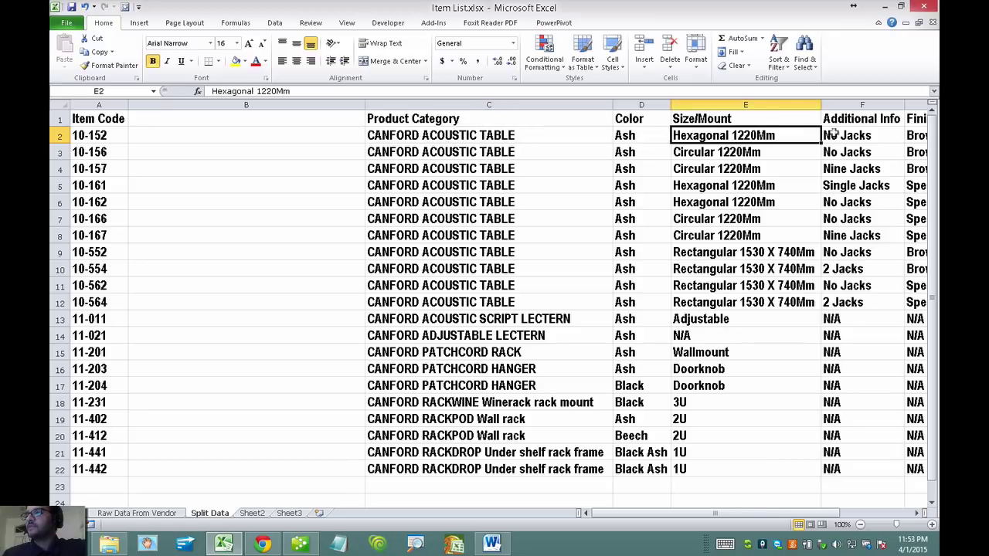
{"action": "left_click", "coordinate": [850, 133]}
Step: Combine the row 2 Product Category through Finish cells in B2 with =CONCATENATE(C2,D2,E2,F2,G2), and widen column B further
{"action": "left_click", "coordinate": [151, 134]}
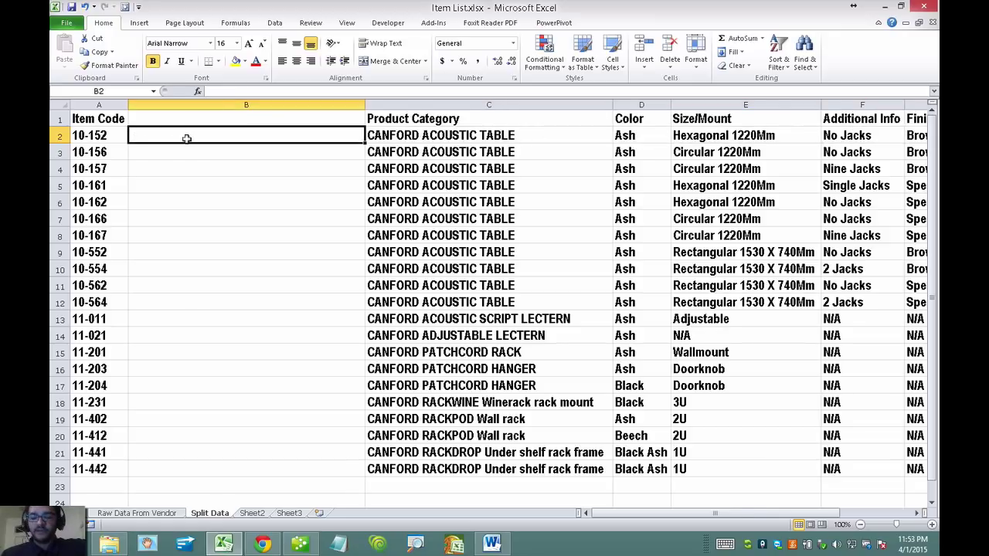
{"action": "type", "text": "=con"}
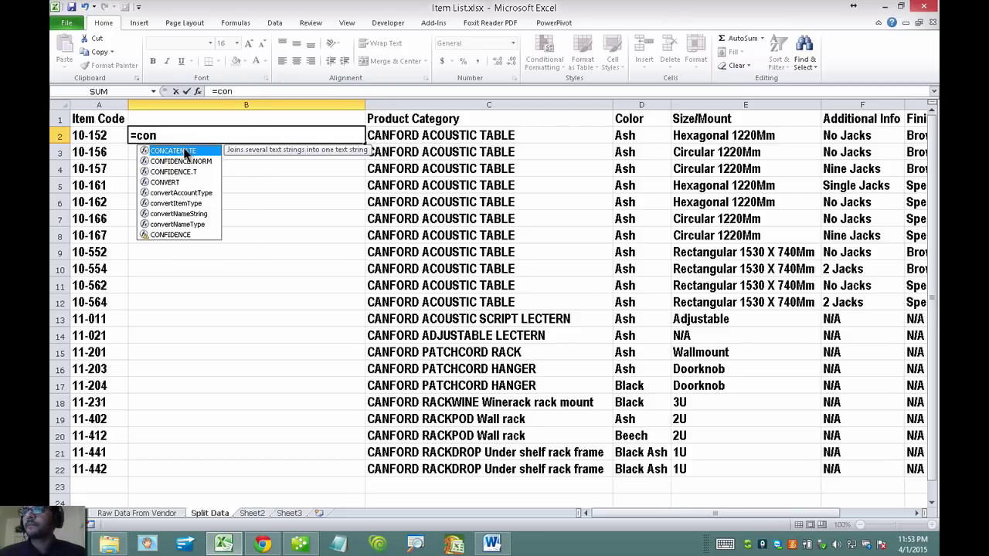
{"action": "double_click", "coordinate": [185, 152]}
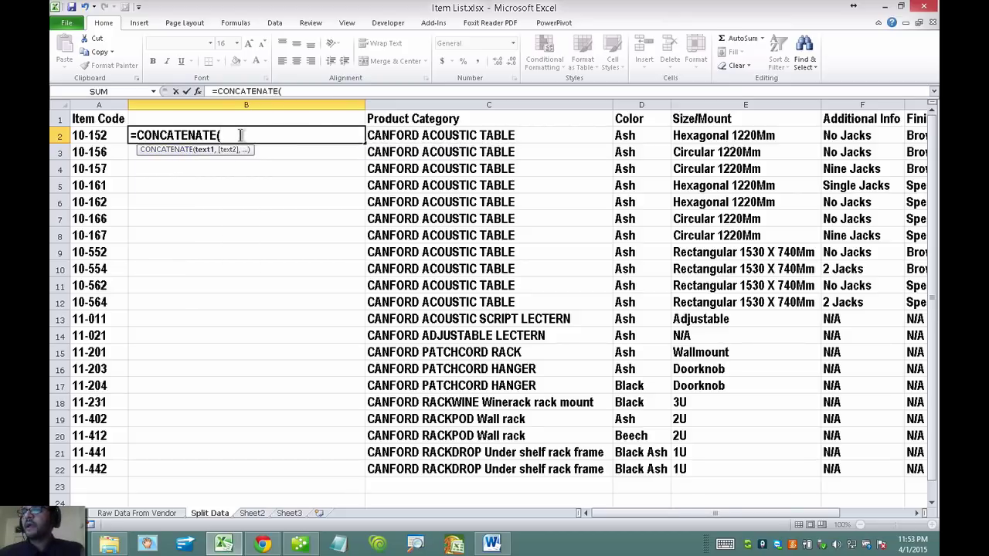
{"action": "left_click", "coordinate": [457, 136]}
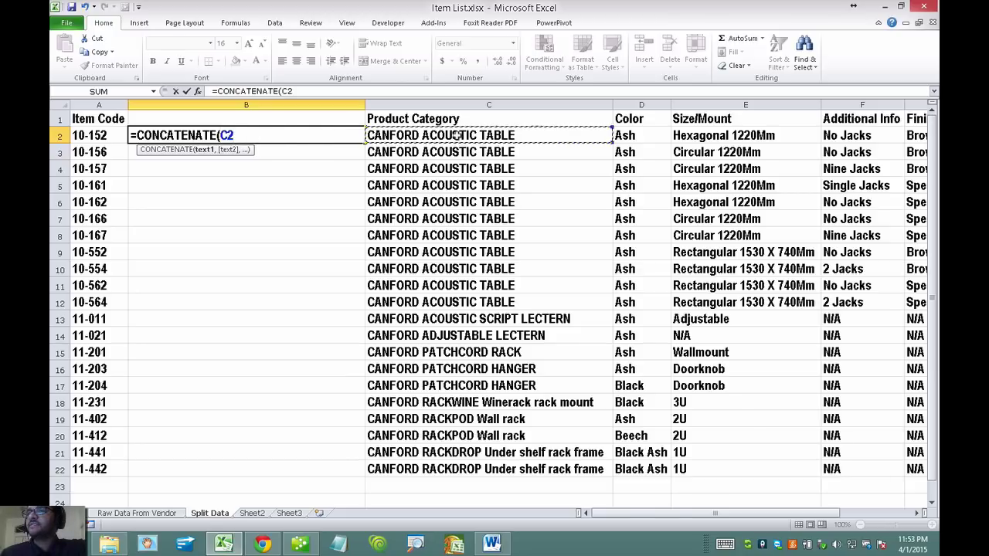
{"action": "type", "text": ","}
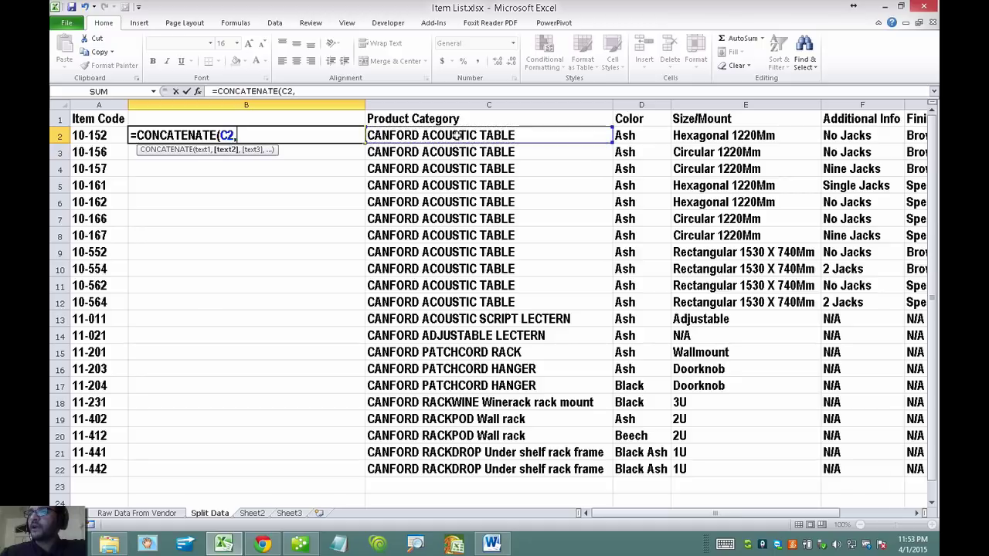
{"action": "left_click", "coordinate": [631, 135]}
{"action": "type", "text": ","}
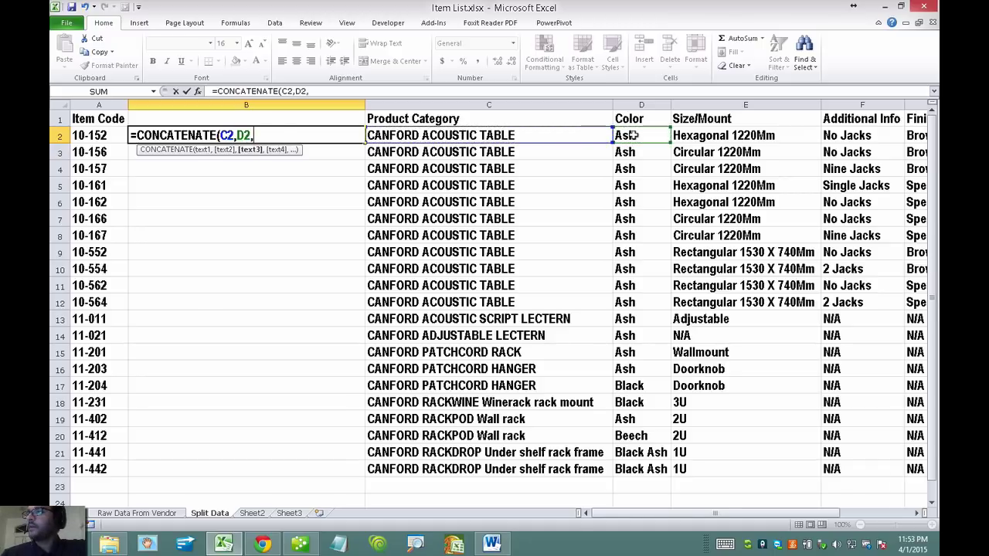
{"action": "left_click", "coordinate": [698, 135]}
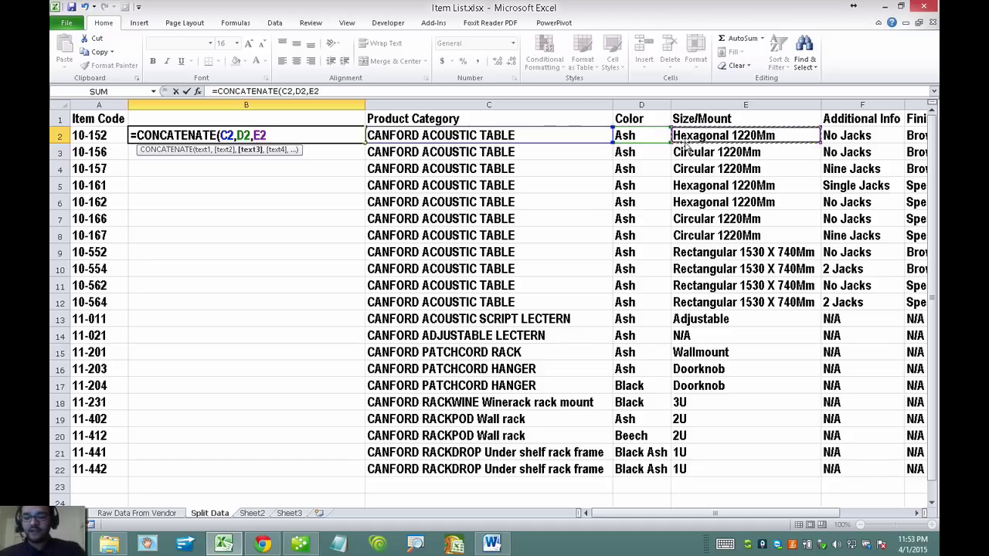
{"action": "type", "text": ","}
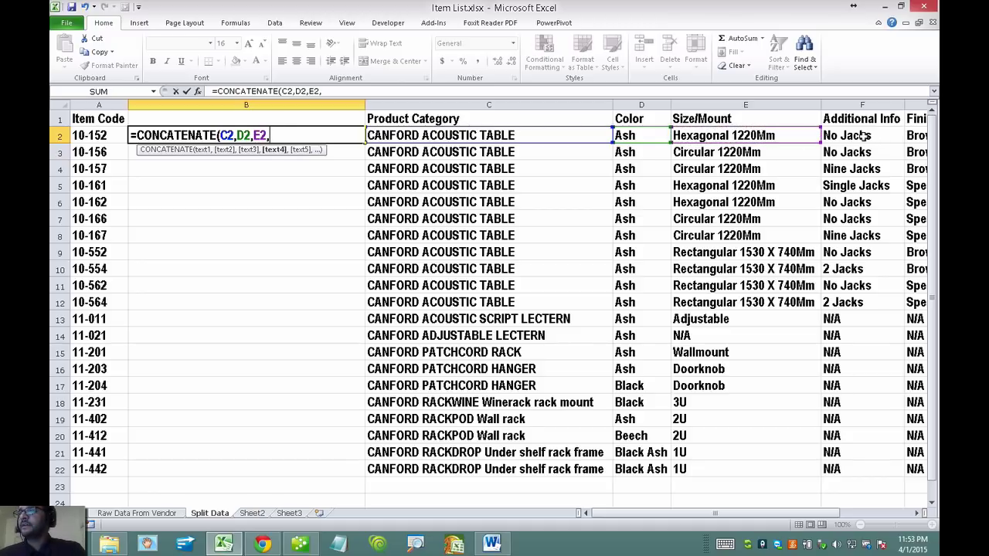
{"action": "left_click", "coordinate": [863, 135]}
{"action": "type", "text": ","}
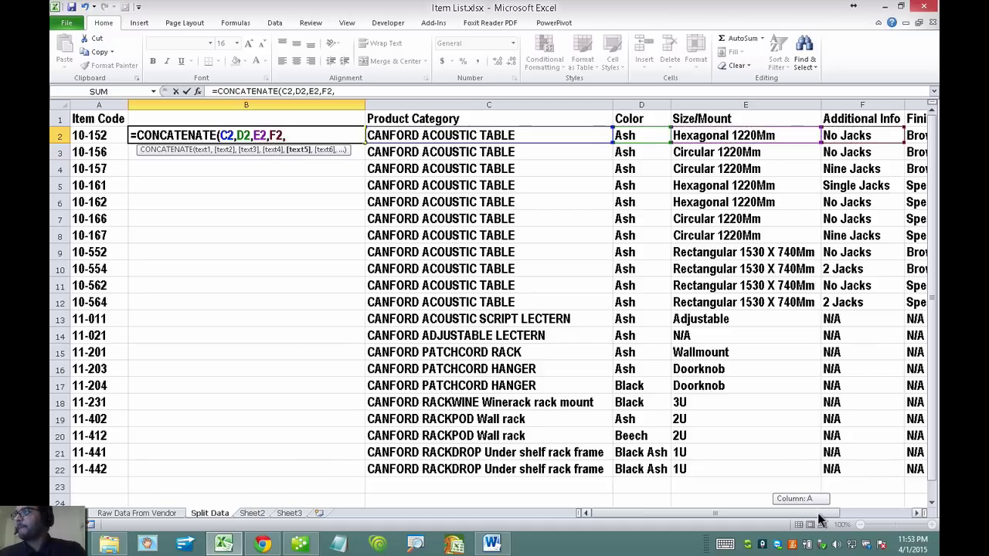
{"action": "left_click_drag", "start_coordinate": [821, 519], "coordinate": [556, 515]}
{"action": "left_click", "coordinate": [863, 135]}
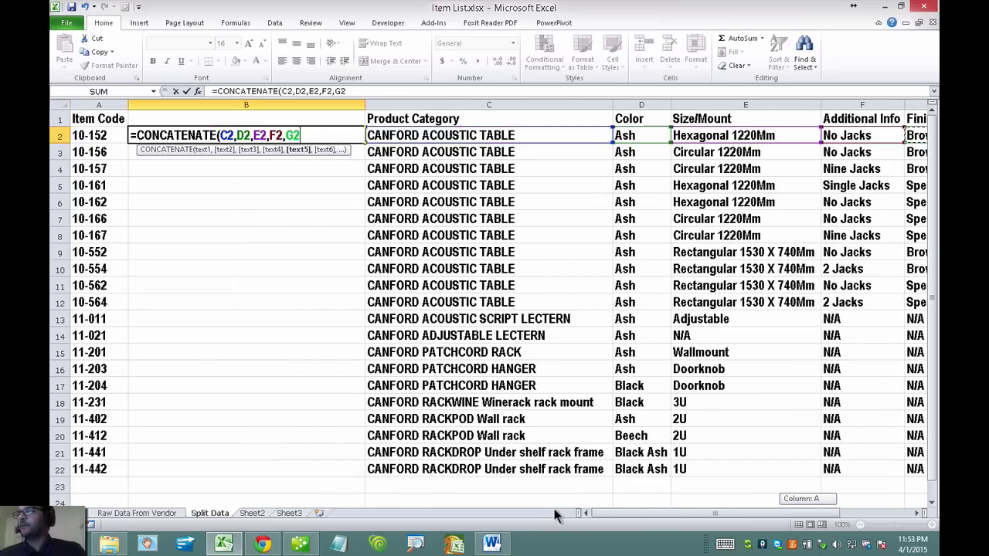
{"action": "type", "text": ")"}
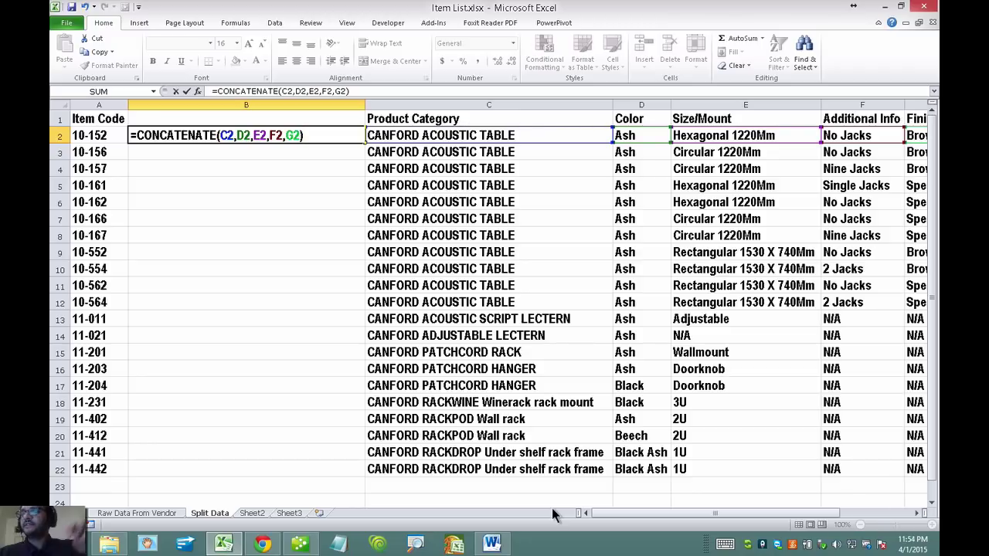
{"action": "key", "text": "Return"}
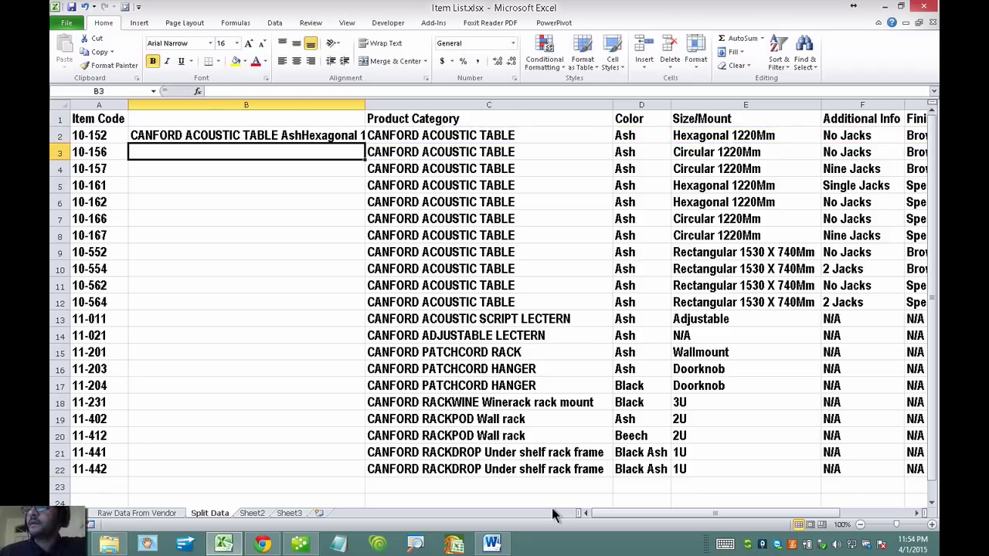
{"action": "left_click_drag", "start_coordinate": [367, 100], "coordinate": [513, 100]}
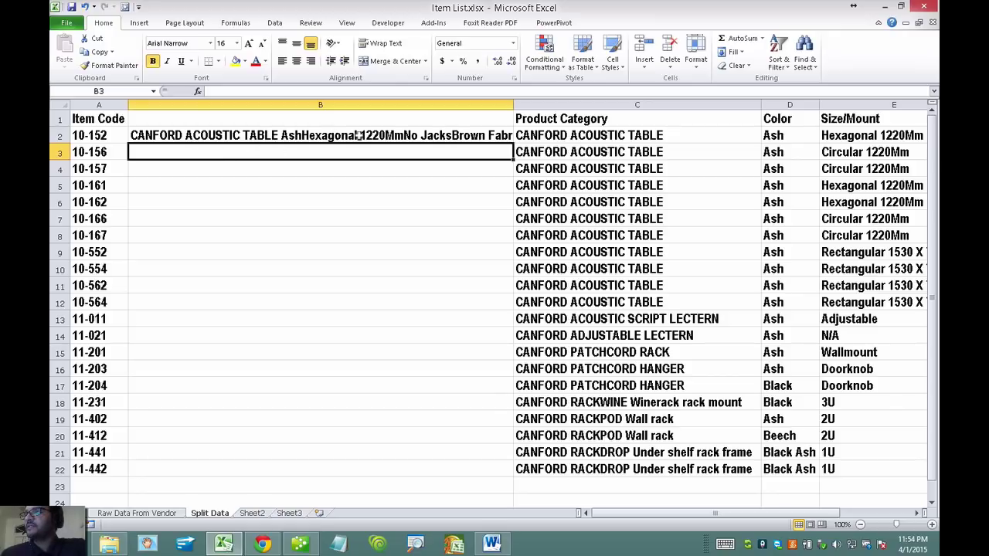
Step: Remove every argument after C2 from the CONCATENATE formula in B2
{"action": "left_click", "coordinate": [303, 136]}
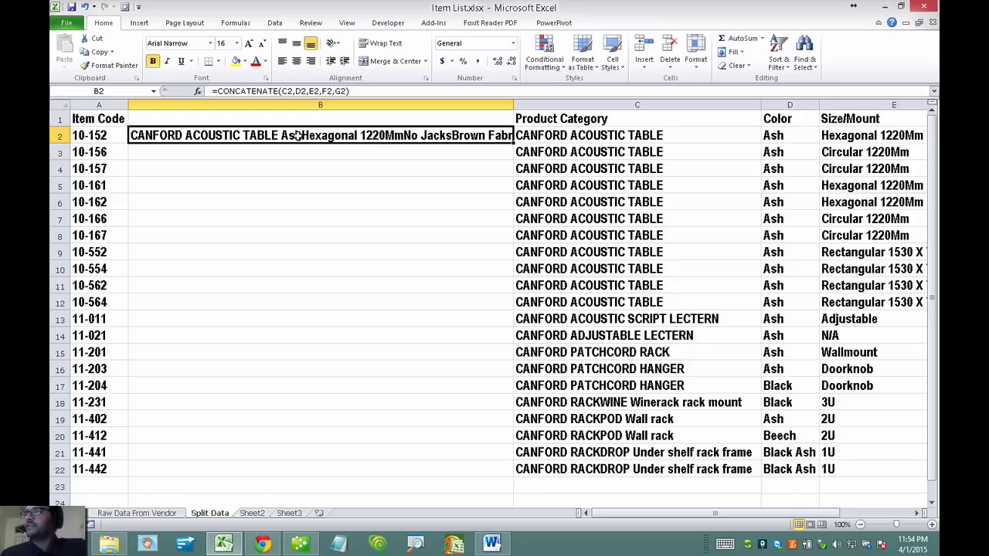
{"action": "left_click", "coordinate": [354, 91]}
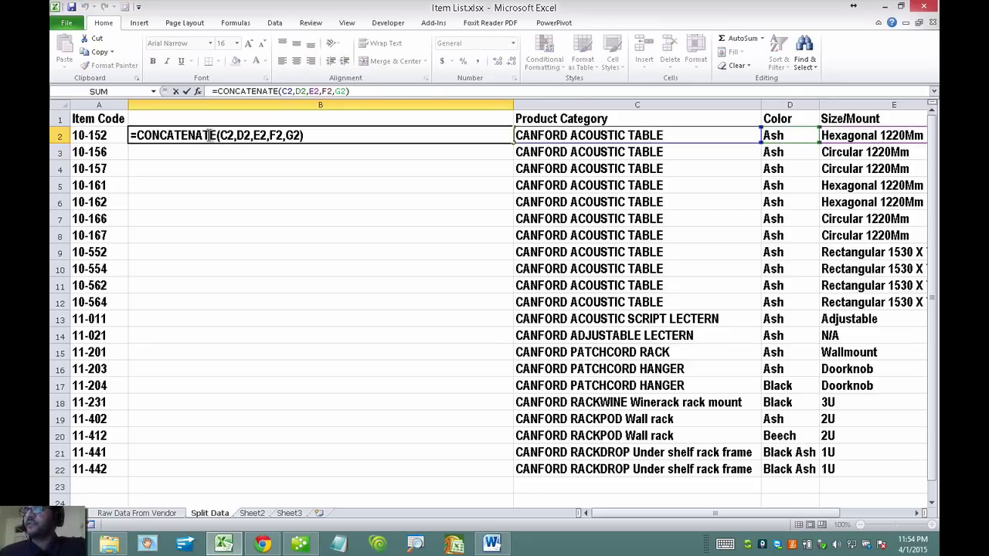
{"action": "left_click", "coordinate": [235, 135]}
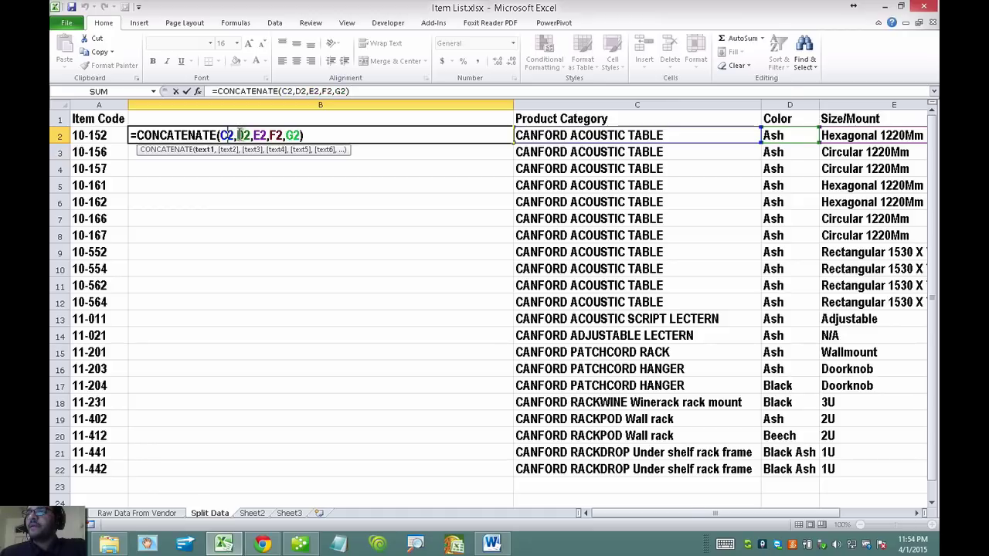
{"action": "left_click", "coordinate": [257, 135]}
{"action": "left_click", "coordinate": [276, 135]}
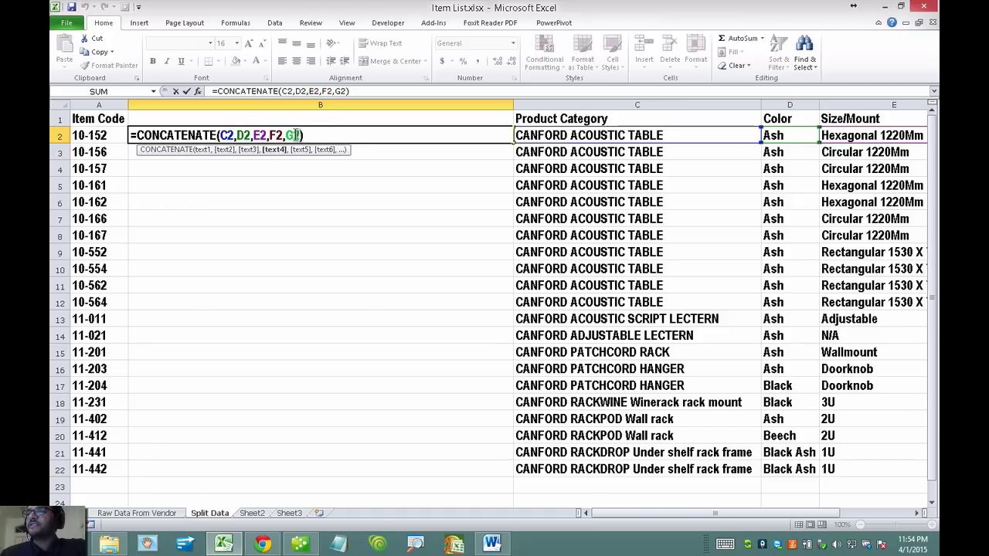
{"action": "left_click", "coordinate": [293, 135]}
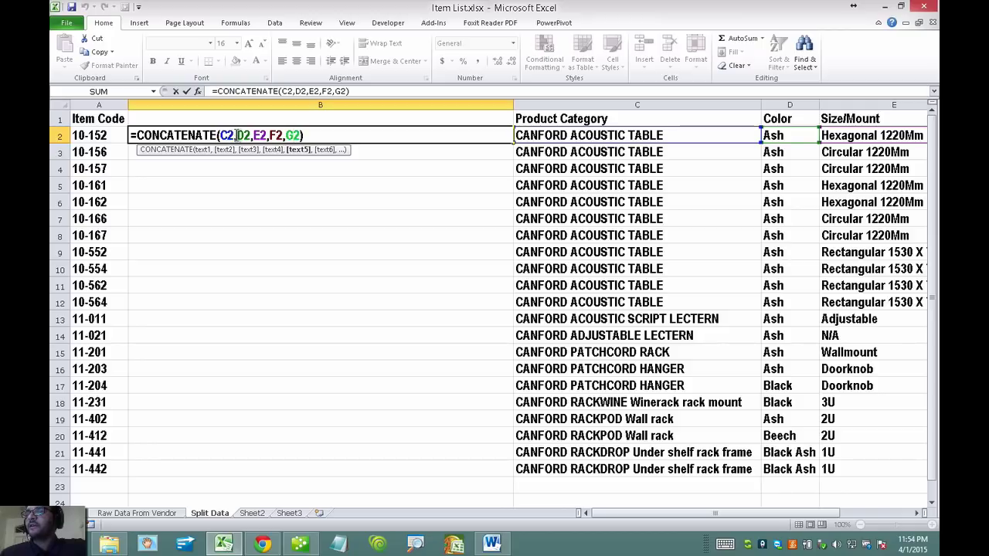
{"action": "left_click_drag", "start_coordinate": [235, 135], "coordinate": [357, 135]}
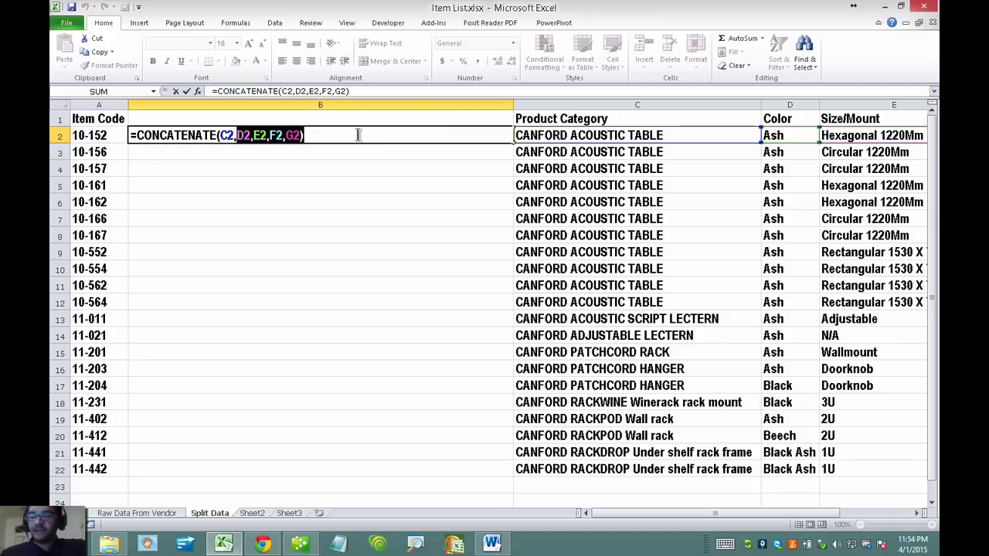
{"action": "key", "text": "Delete"}
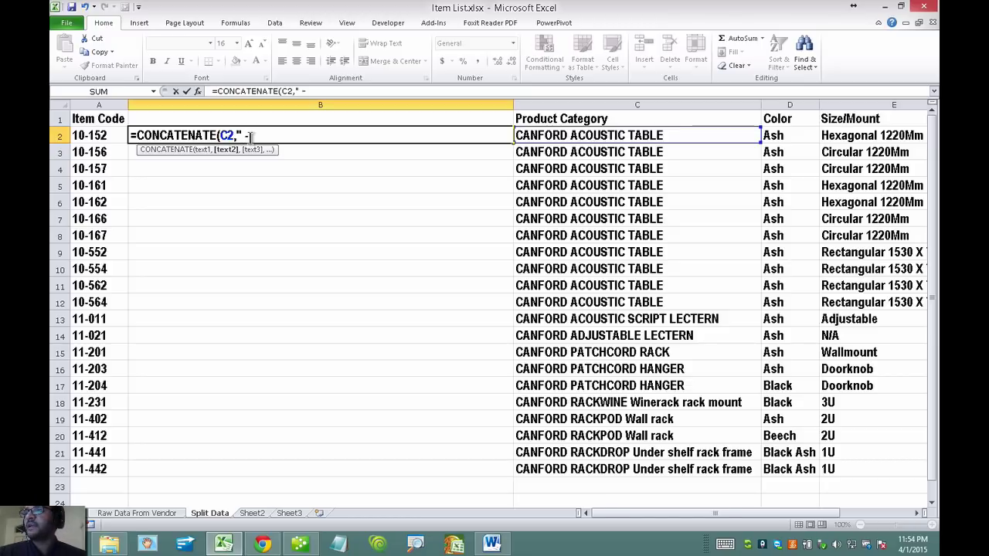
Step: Complete the B2 formula as =CONCATENATE(C2," - ",D2) to separate Product Category and Color with a spaced hyphen
{"action": "type", "text": "\""}
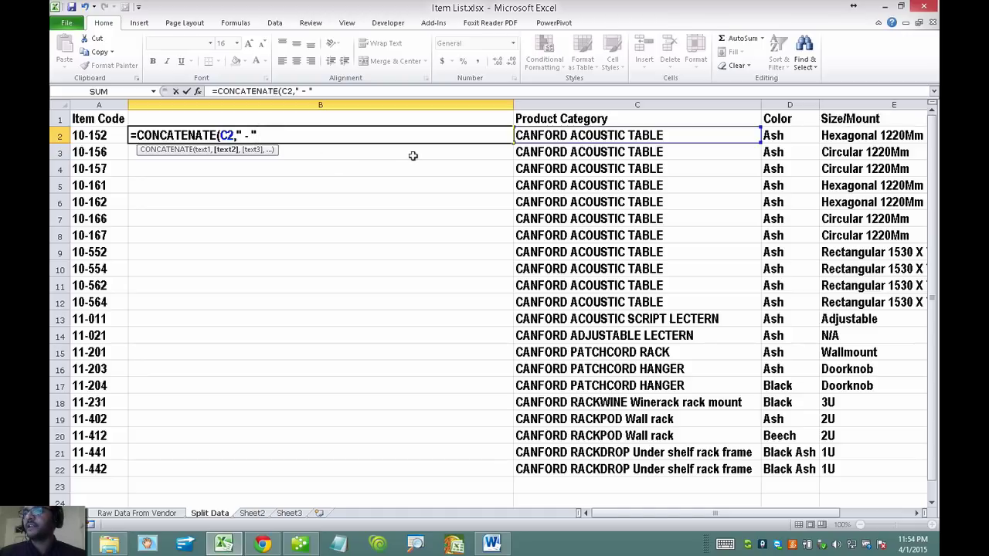
{"action": "type", "text": ","}
{"action": "left_click", "coordinate": [782, 135]}
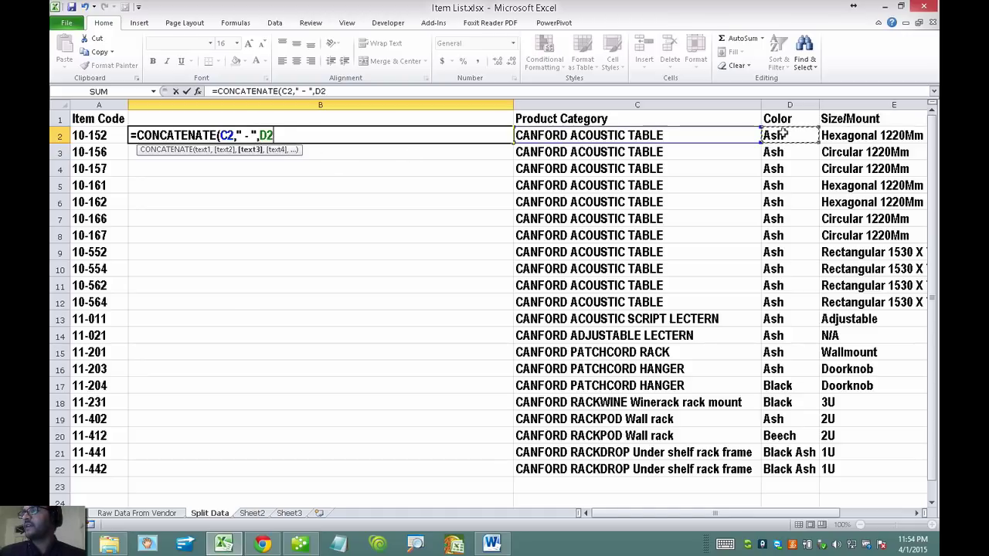
{"action": "type", "text": ")"}
{"action": "key", "text": "Return"}
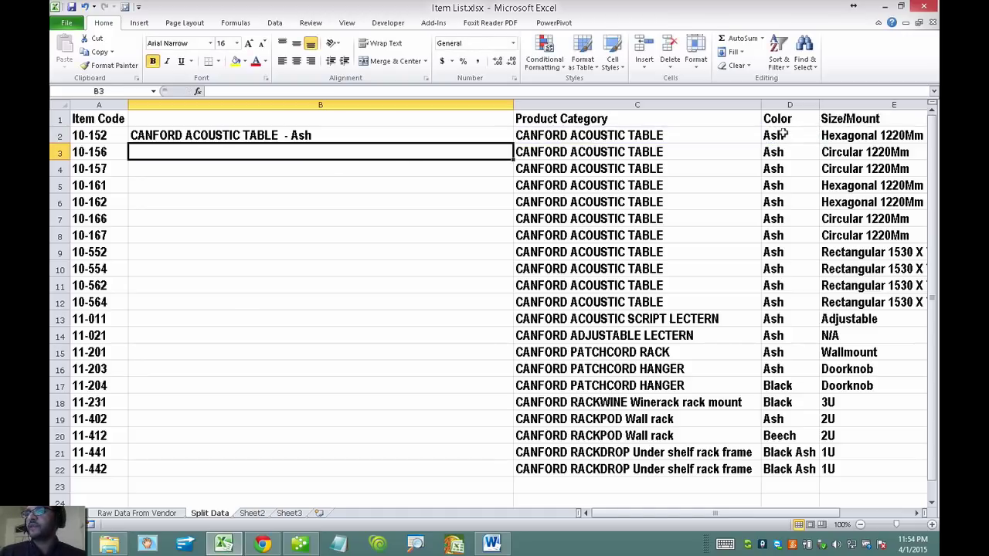
Step: Extend the CONCATENATE formula in B2 with another " - " separator and the Size/Mount cell E2
{"action": "left_click", "coordinate": [278, 130]}
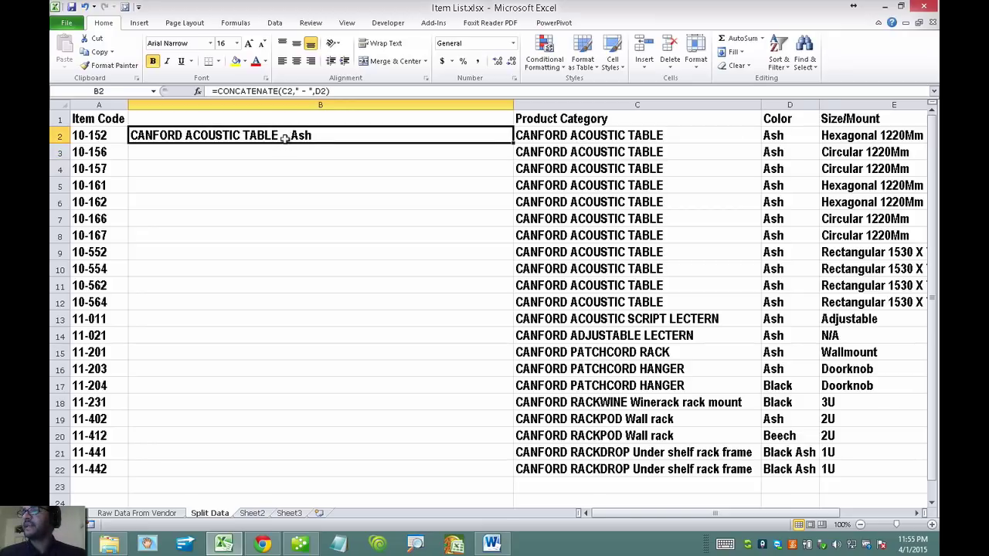
{"action": "key", "text": "ctrl+1"}
{"action": "left_click", "coordinate": [858, 423]}
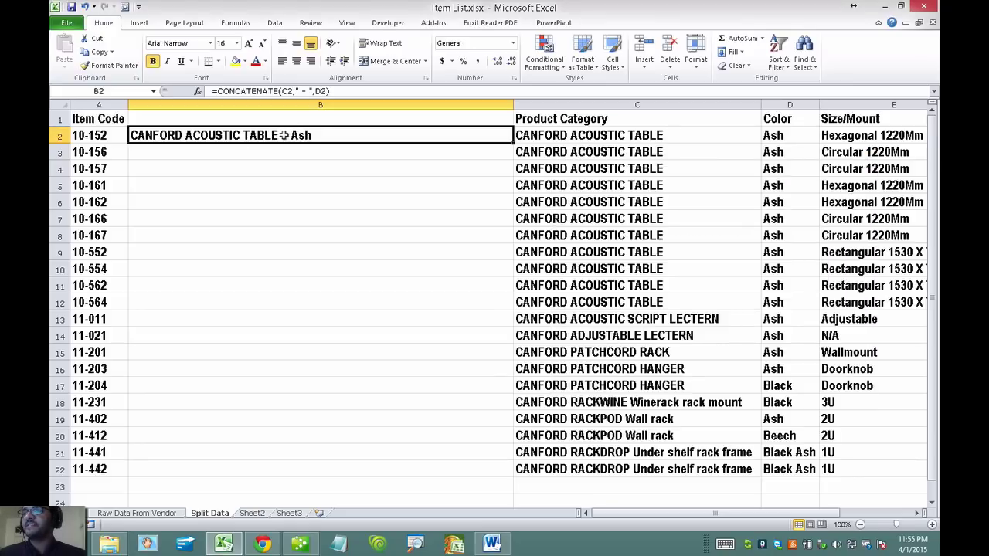
{"action": "left_click", "coordinate": [349, 92]}
{"action": "key", "text": "BackSpace"}
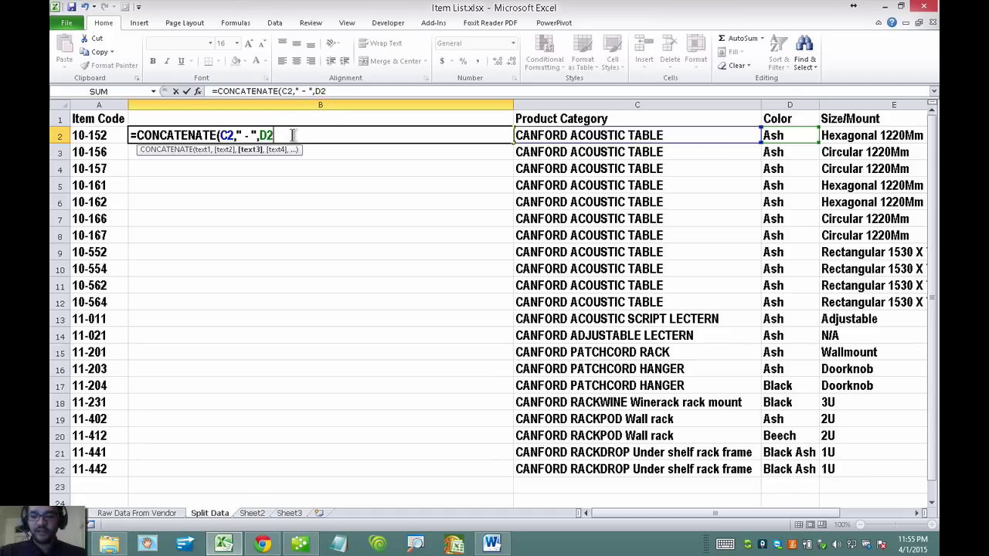
{"action": "type", "text": ",\""}
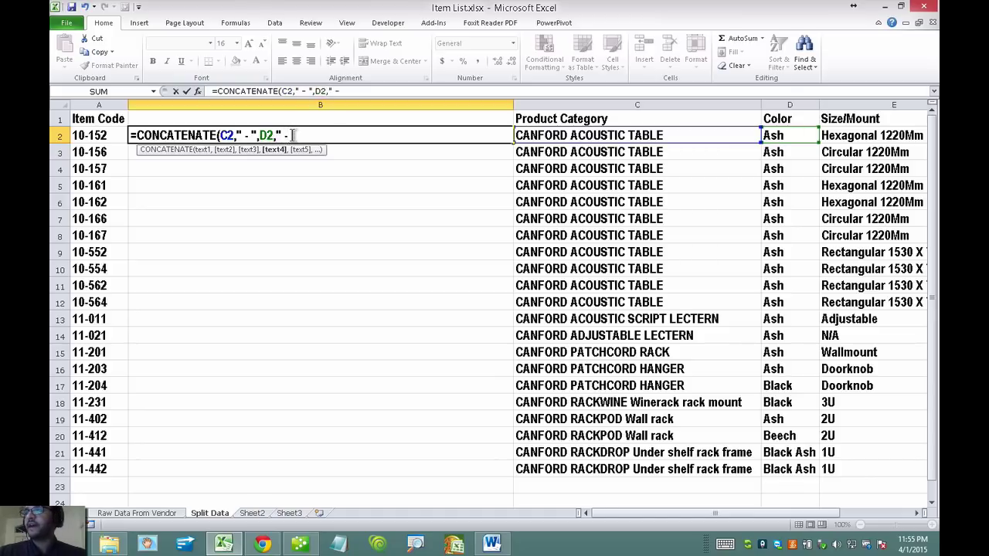
{"action": "type", "text": " - \""}
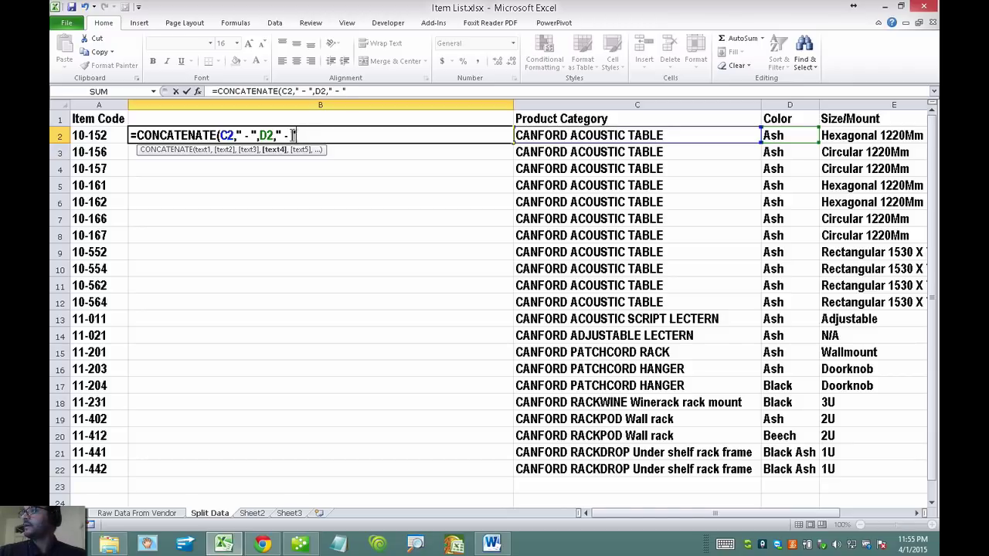
{"action": "type", "text": ","}
{"action": "left_click", "coordinate": [880, 136]}
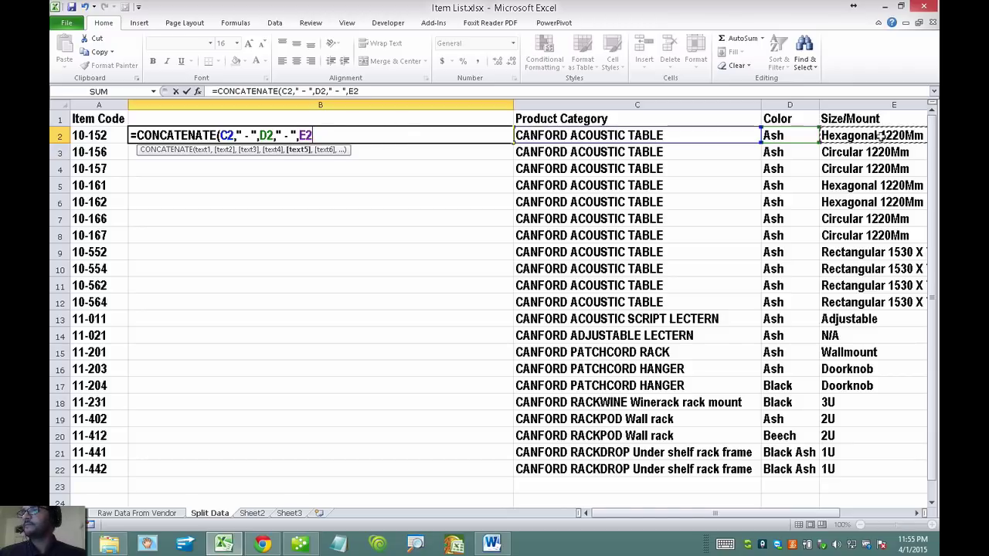
Step: Add a further " - " separator and the Additional Info cell F2 to the B2 formula
{"action": "type", "text": ","}
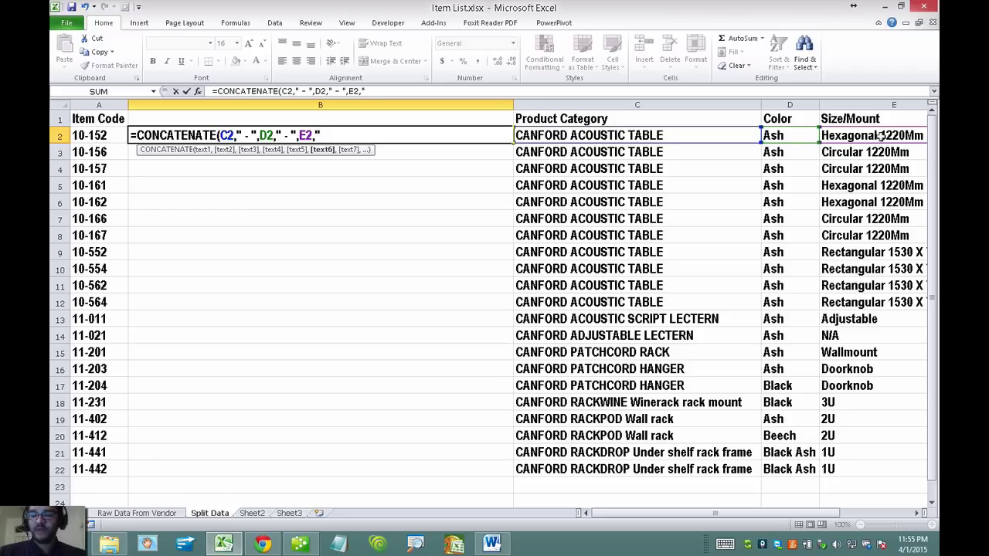
{"action": "type", "text": "\" - \","}
{"action": "scroll", "coordinate": [882, 151], "scroll_direction": "down", "scroll_amount": 2}
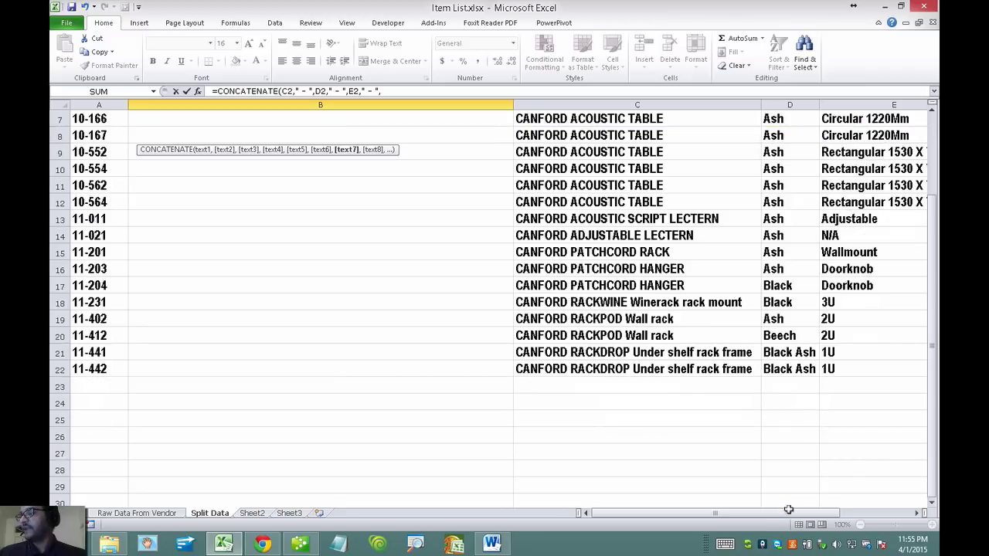
{"action": "left_click_drag", "start_coordinate": [788, 510], "coordinate": [822, 511]}
{"action": "scroll", "coordinate": [688, 360], "scroll_direction": "up", "scroll_amount": 2}
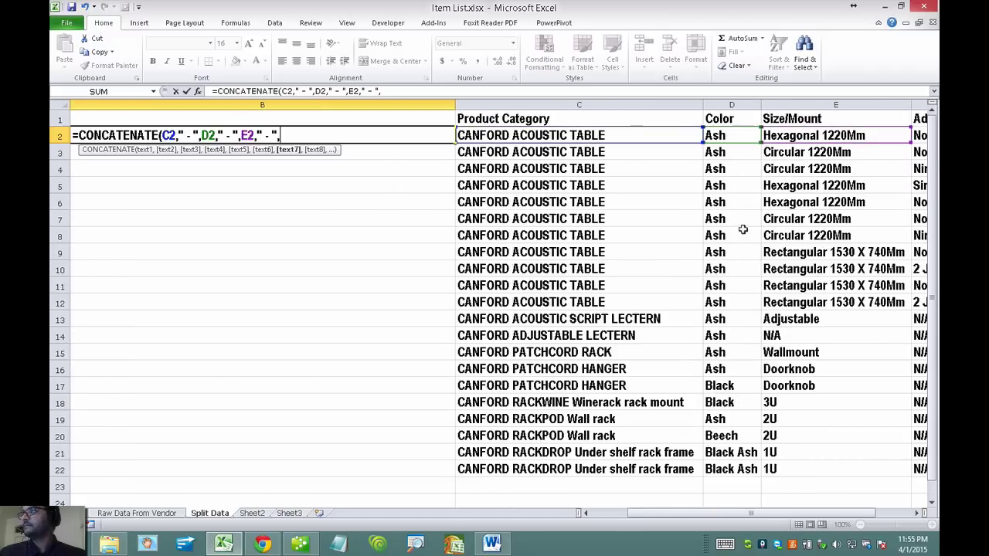
{"action": "left_click", "coordinate": [920, 135]}
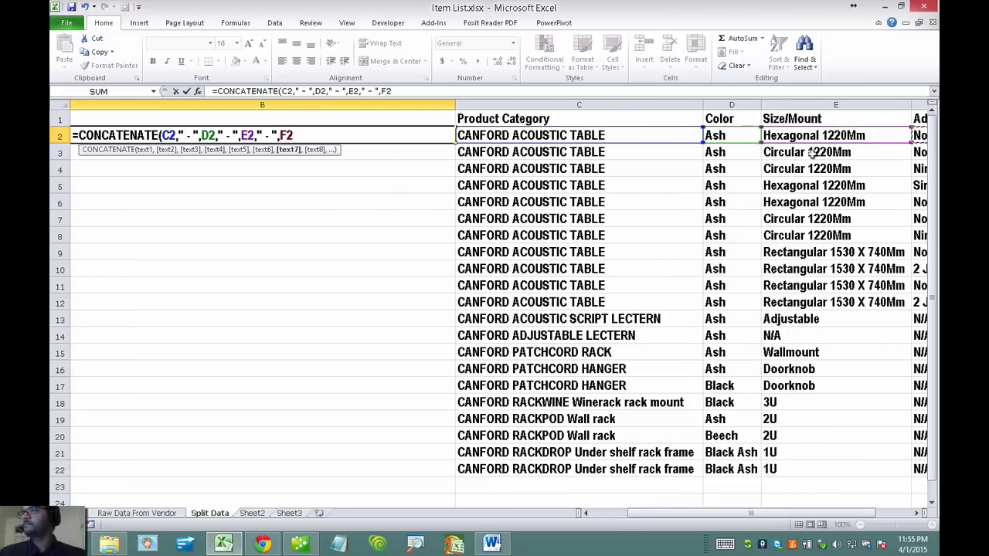
Step: Finish the B2 formula with a last " - " separator and the Finish cell G2
{"action": "left_click_drag", "start_coordinate": [797, 514], "coordinate": [850, 520]}
{"action": "type", "text": ",\" -"}
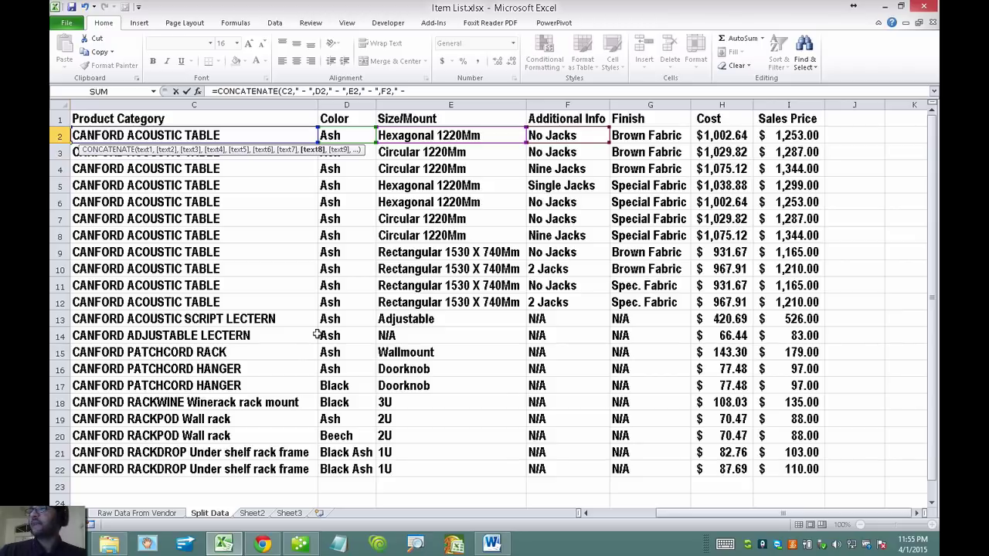
{"action": "type", "text": " \","}
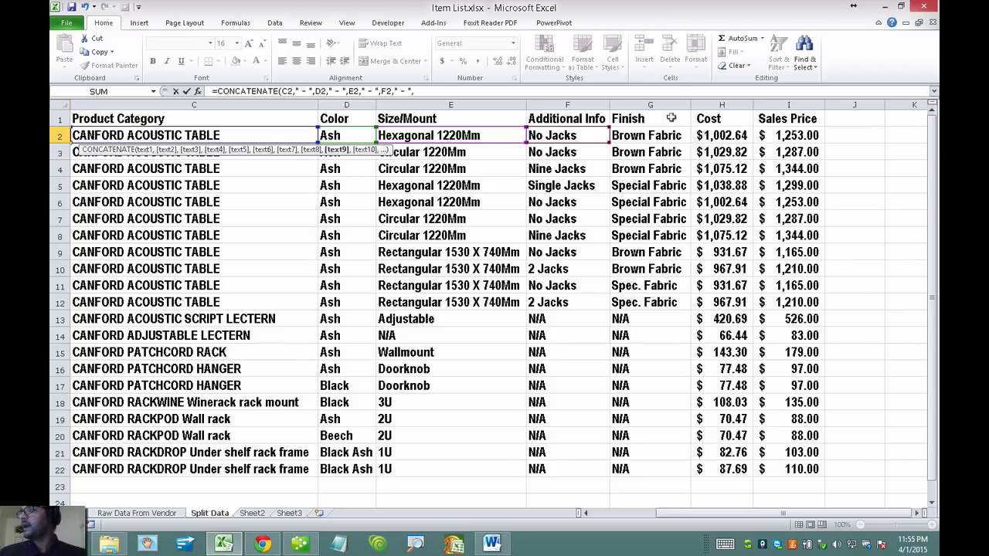
{"action": "left_click", "coordinate": [651, 137]}
{"action": "key", "text": "Return"}
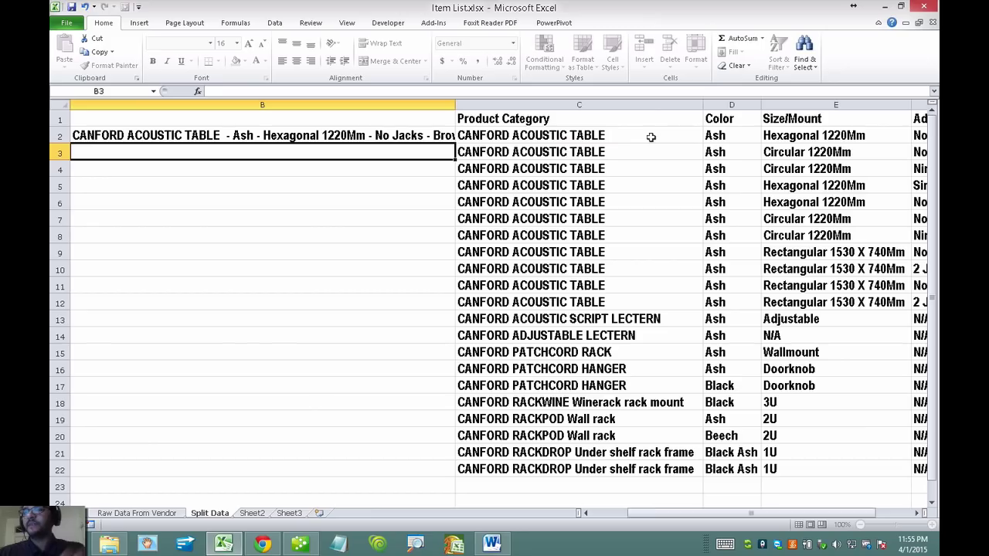
Step: Widen column B to fit the full combined text and fill the B2 formula down through row 22
{"action": "left_click_drag", "start_coordinate": [458, 106], "coordinate": [607, 105]}
{"action": "left_click_drag", "start_coordinate": [651, 519], "coordinate": [600, 515]}
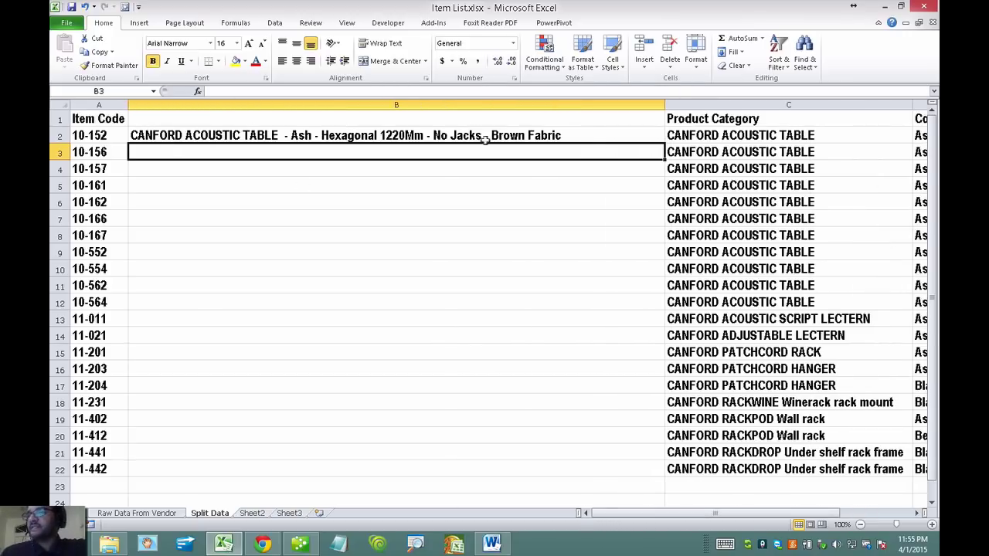
{"action": "left_click", "coordinate": [541, 136]}
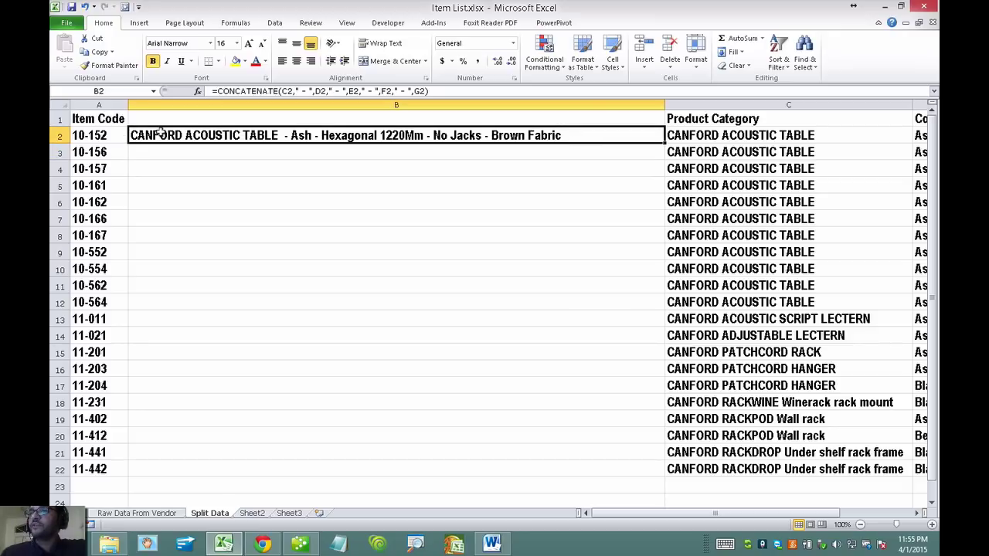
{"action": "double_click", "coordinate": [663, 143]}
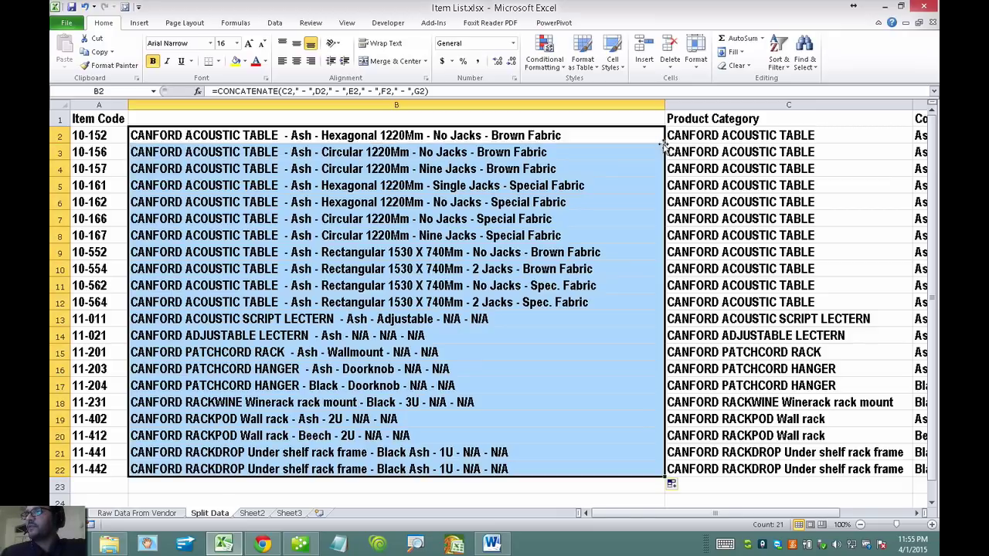
{"action": "left_click", "coordinate": [472, 167]}
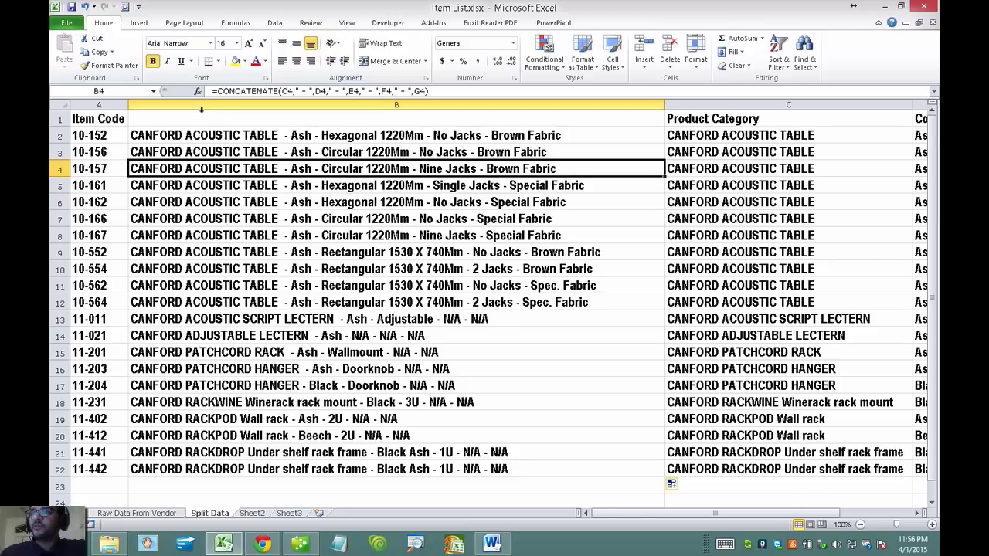
Step: Enter DESCRIPTION in capitals as the header of column B in cell B1
{"action": "left_click", "coordinate": [191, 119]}
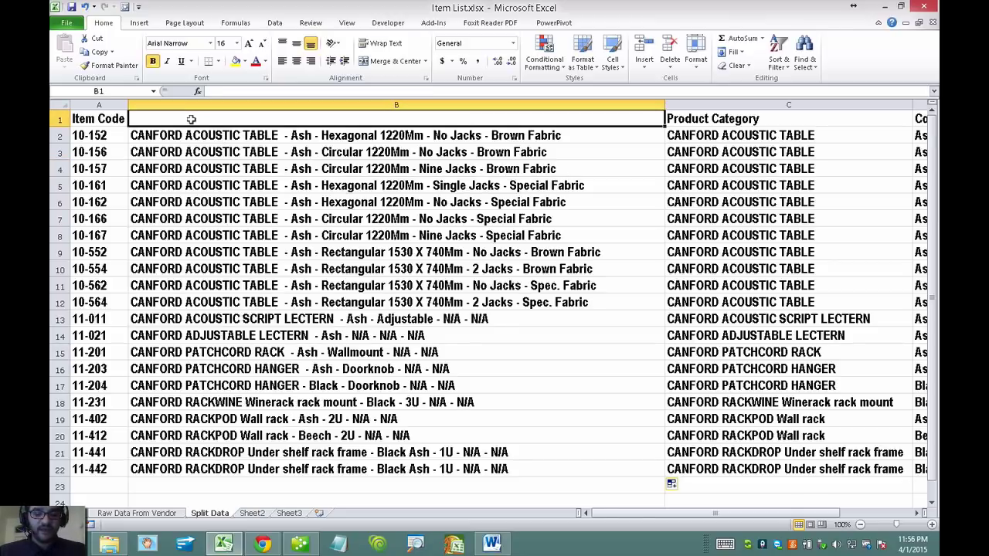
{"action": "type", "text": "description"}
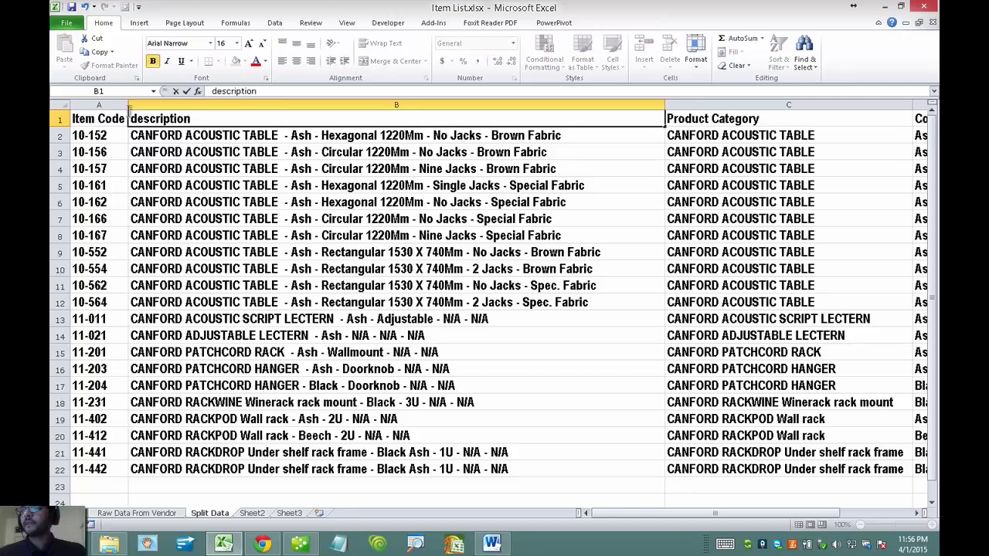
{"action": "key", "text": "shift+Home"}
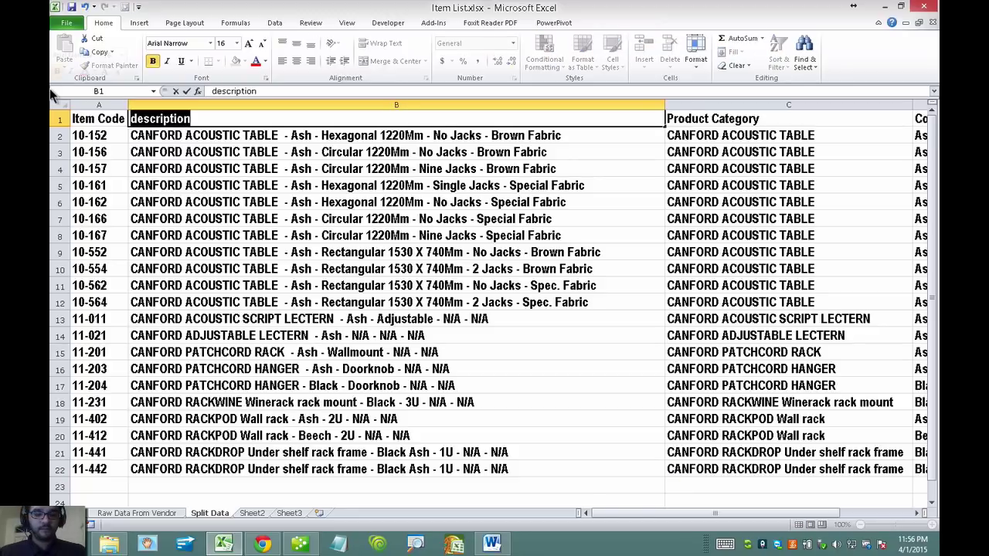
{"action": "type", "text": "DESCRI"}
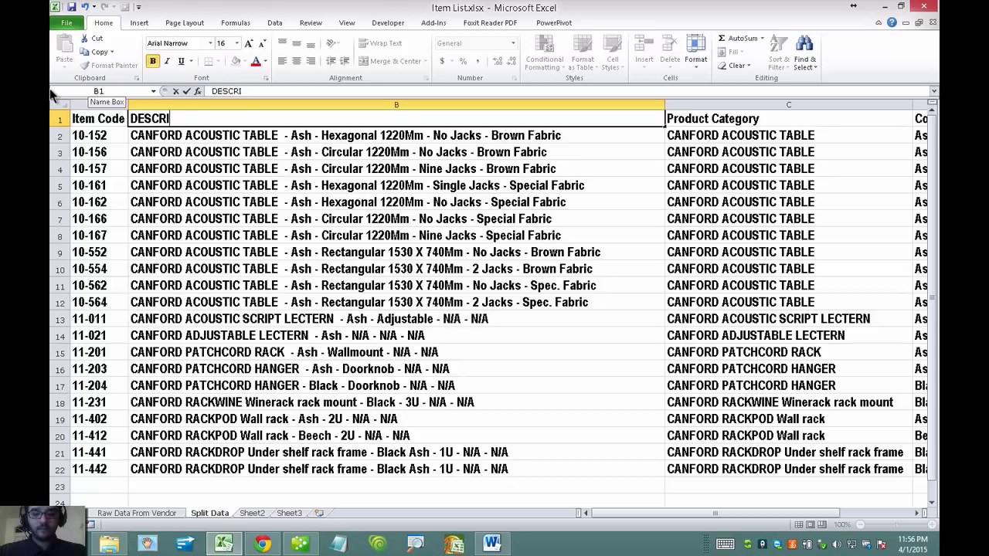
{"action": "type", "text": "PTION"}
{"action": "left_click", "coordinate": [132, 202]}
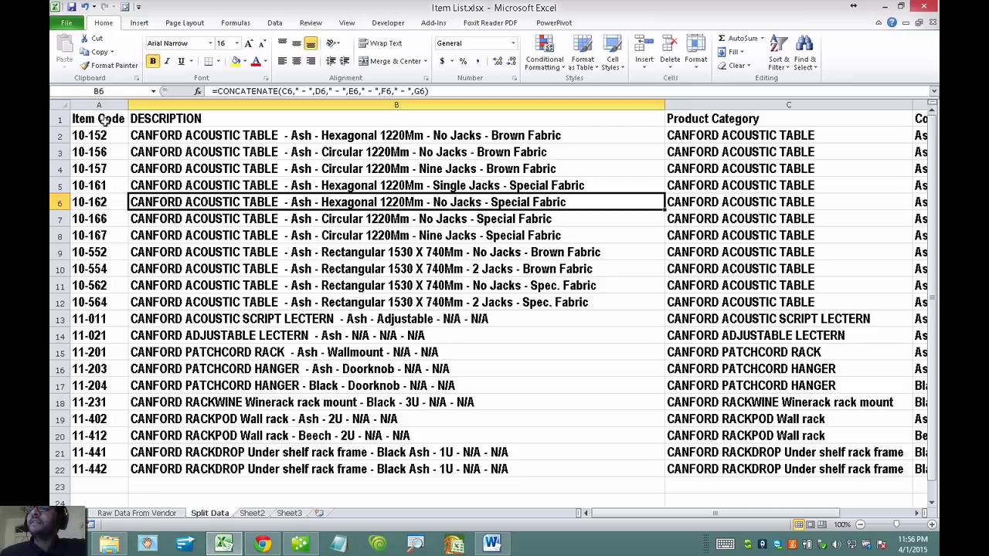
Step: Insert a blank column between Item Code and DESCRIPTION, and widen the new column B
{"action": "key", "text": "ctrl+Home"}
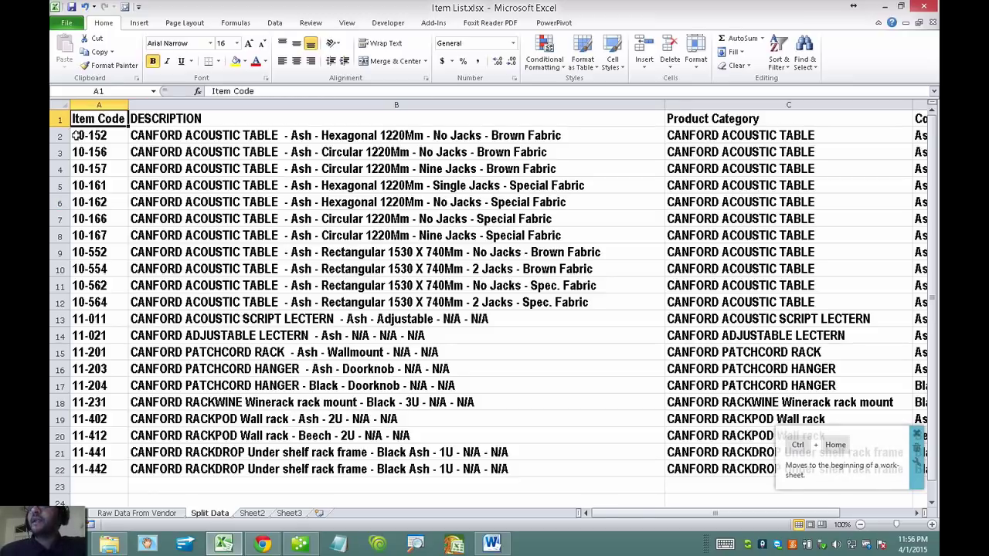
{"action": "left_click", "coordinate": [78, 135]}
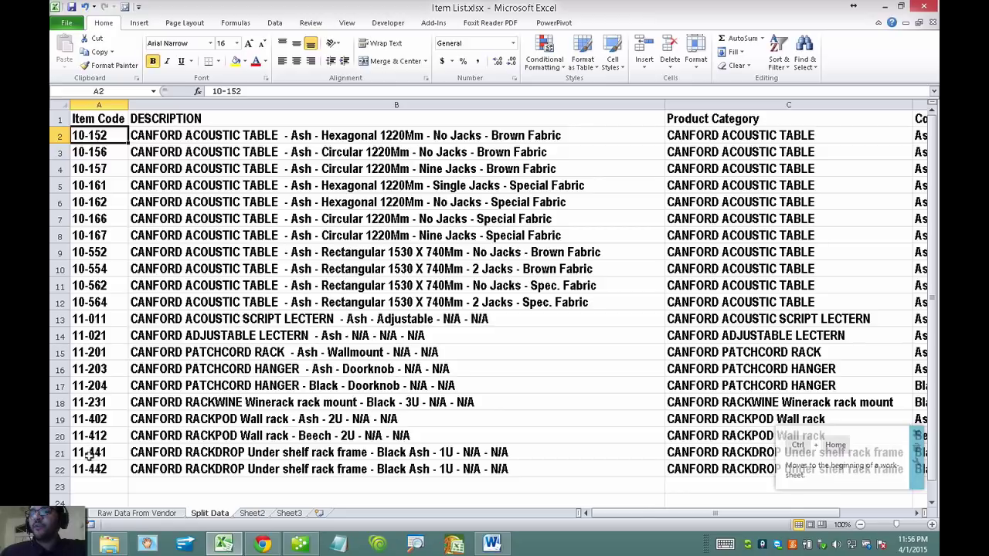
{"action": "left_click", "coordinate": [146, 104]}
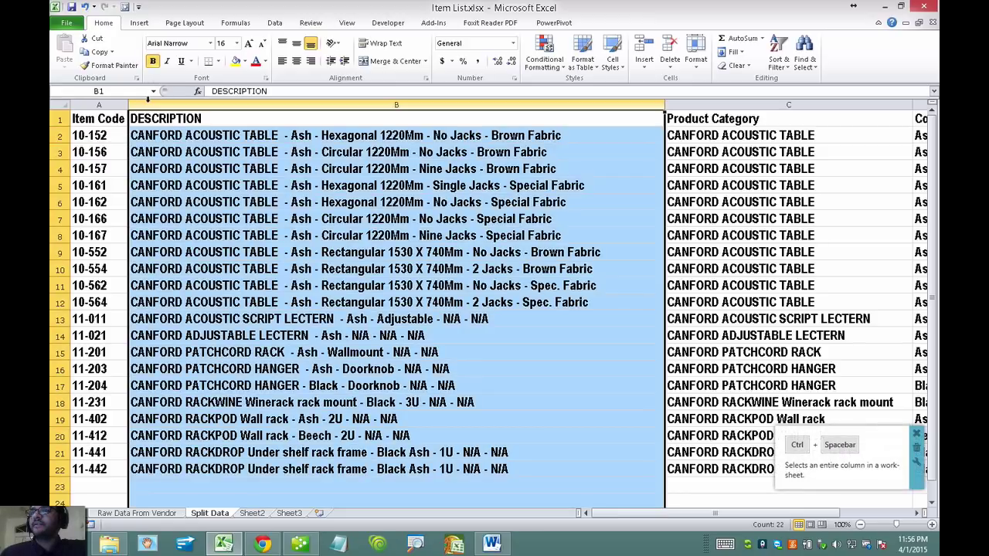
{"action": "right_click", "coordinate": [146, 101]}
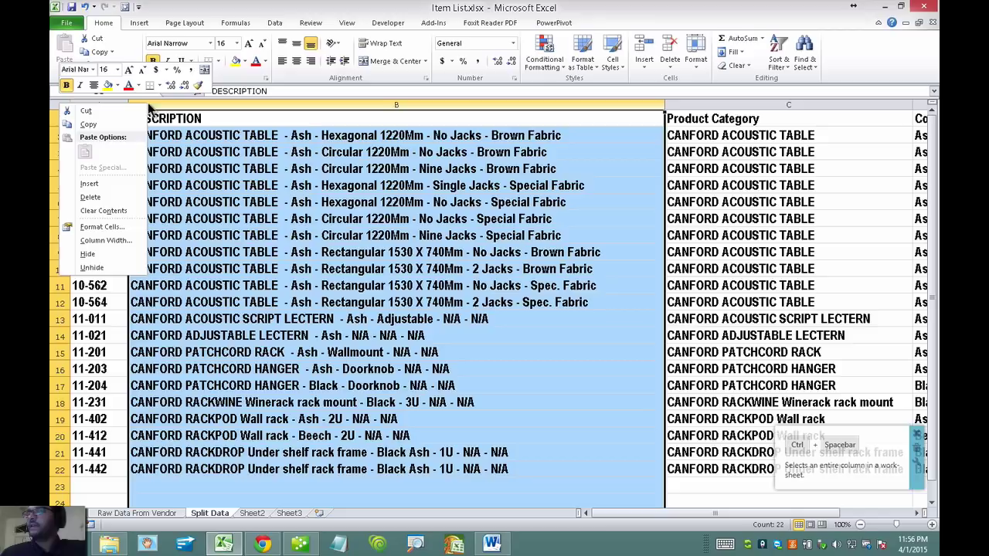
{"action": "left_click", "coordinate": [93, 185]}
{"action": "left_click", "coordinate": [236, 202]}
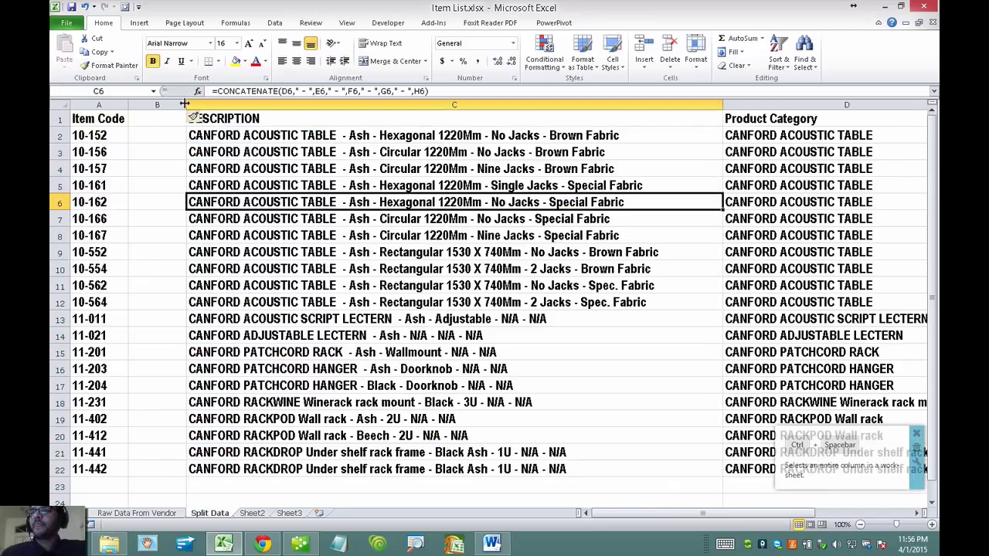
{"action": "left_click_drag", "start_coordinate": [186, 104], "coordinate": [224, 104]}
Step: Enter a CONCATENATE formula in B2 that joins the text "CAN" with the item code in A2
{"action": "left_click", "coordinate": [174, 134]}
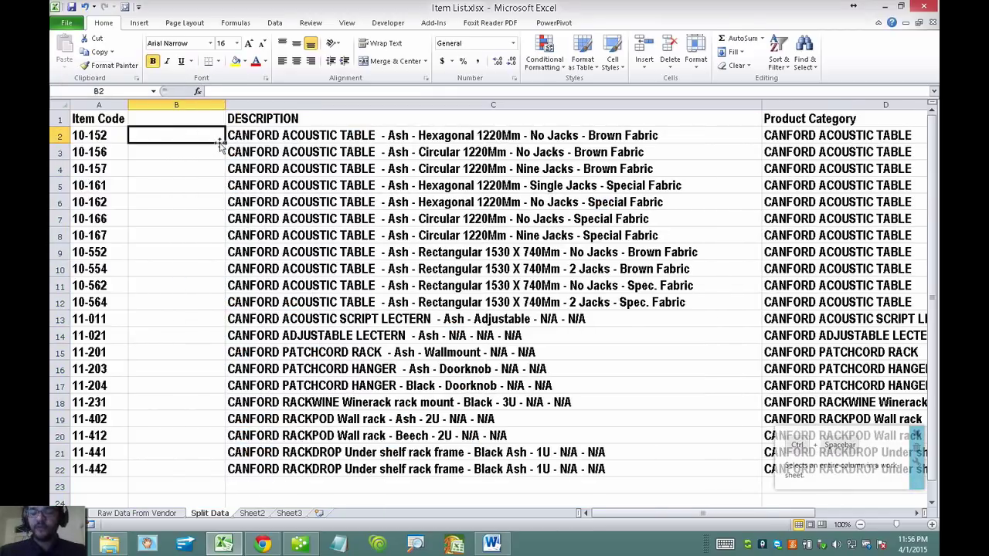
{"action": "type", "text": "=CON"}
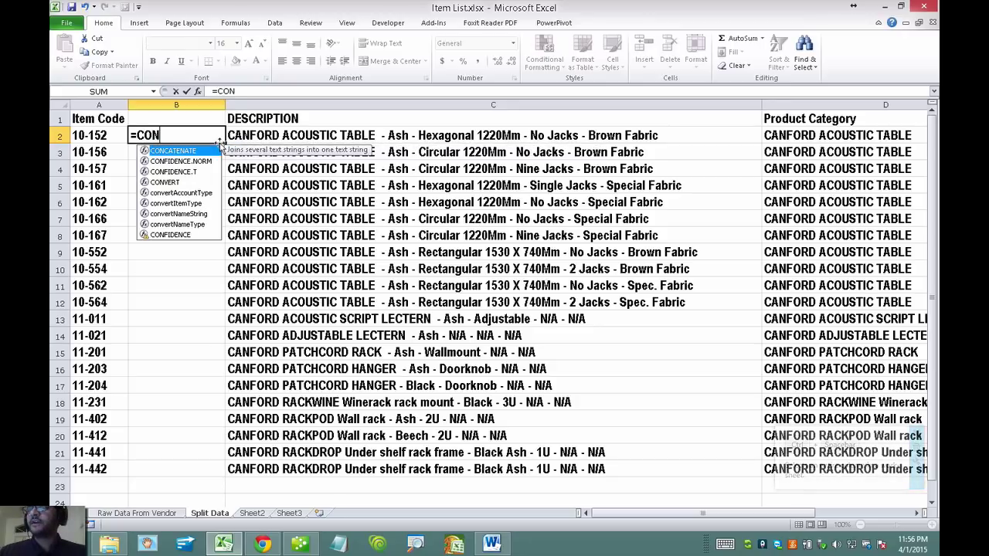
{"action": "double_click", "coordinate": [173, 150]}
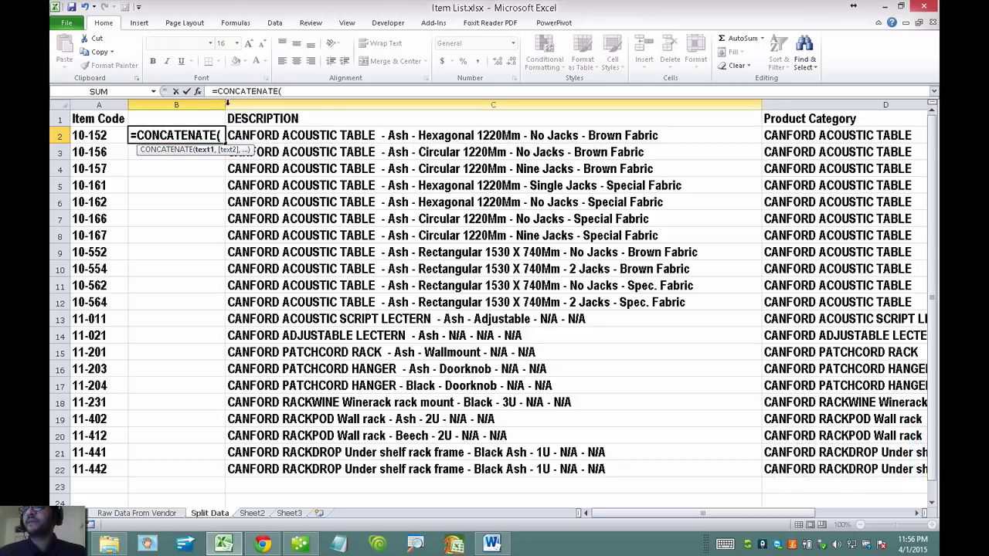
{"action": "left_click", "coordinate": [267, 92]}
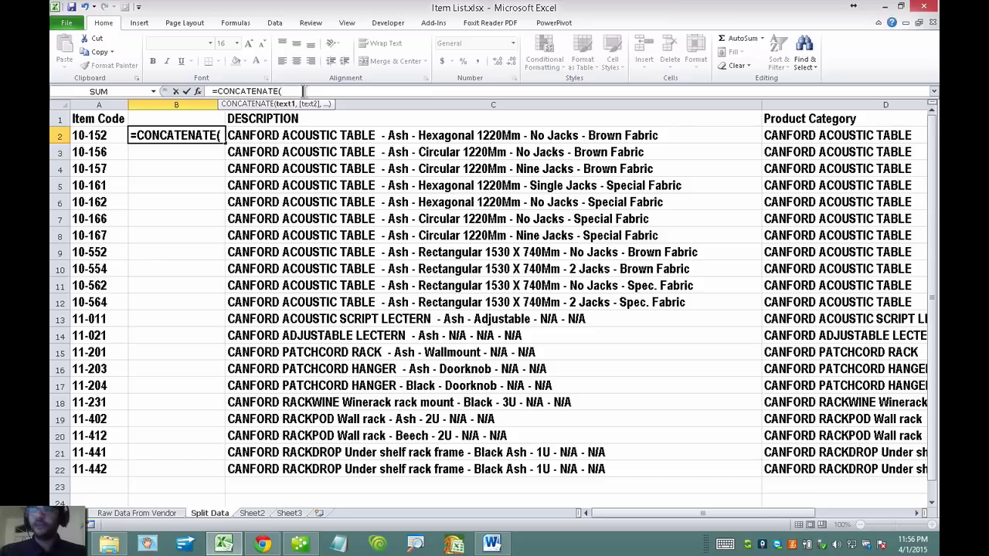
{"action": "type", "text": "\"CAN"}
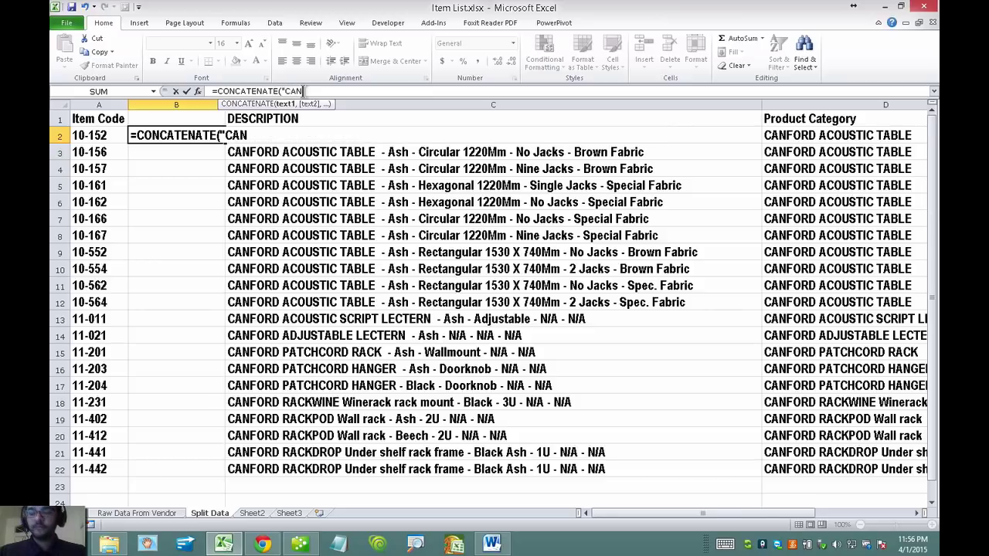
{"action": "type", "text": "\""}
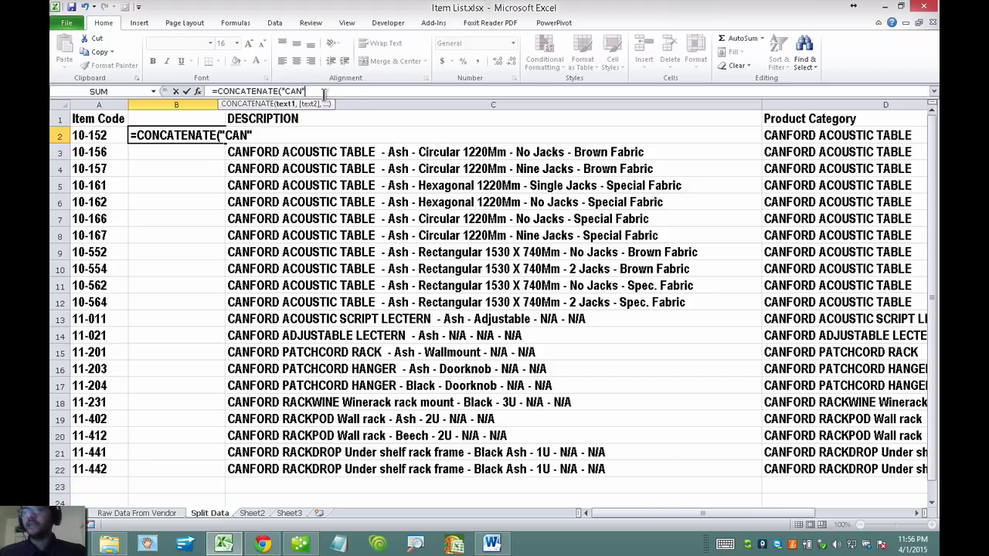
{"action": "type", "text": ","}
{"action": "left_click", "coordinate": [100, 135]}
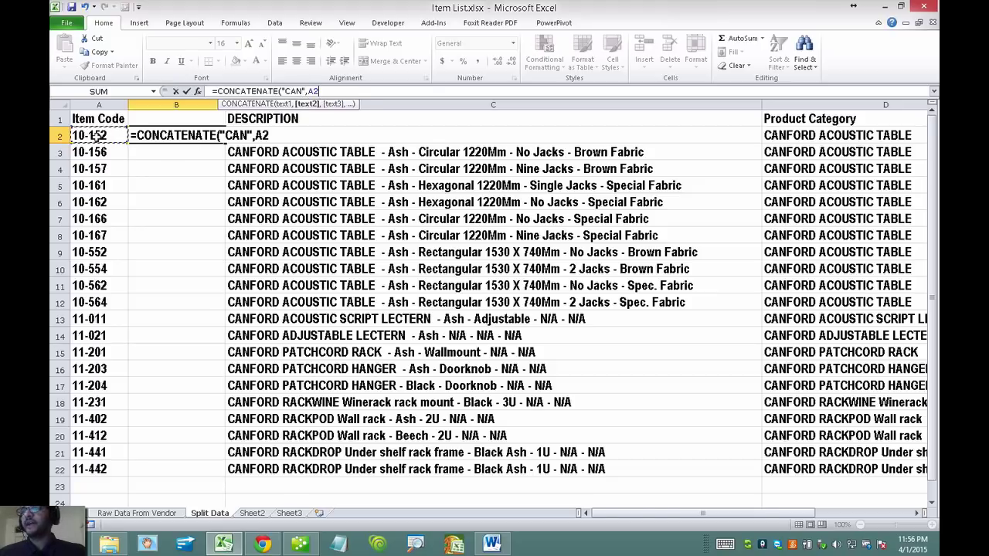
{"action": "type", "text": ")"}
{"action": "key", "text": "Return"}
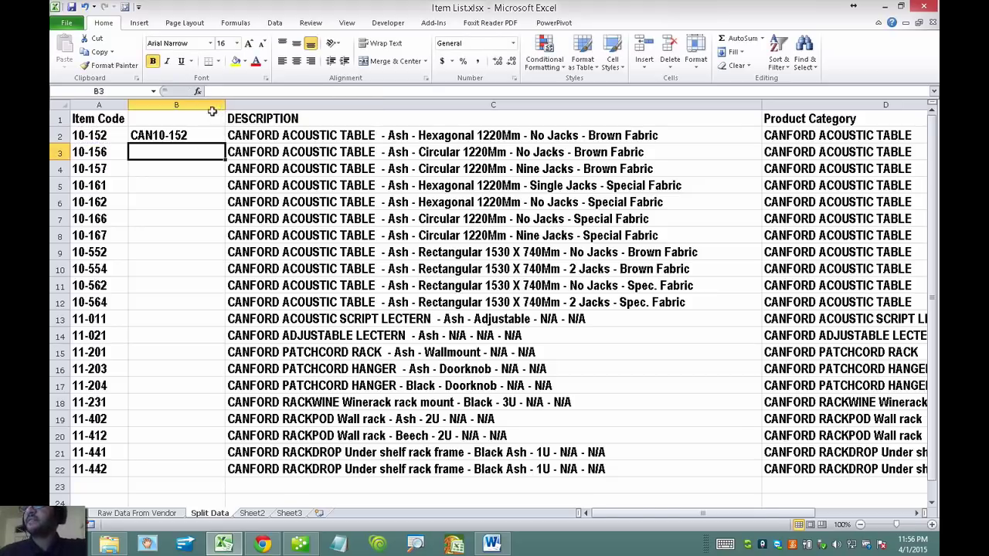
Step: Widen column B a little more and enter Item Name as its header in B1
{"action": "left_click_drag", "start_coordinate": [225, 108], "coordinate": [243, 108]}
{"action": "left_click", "coordinate": [175, 118]}
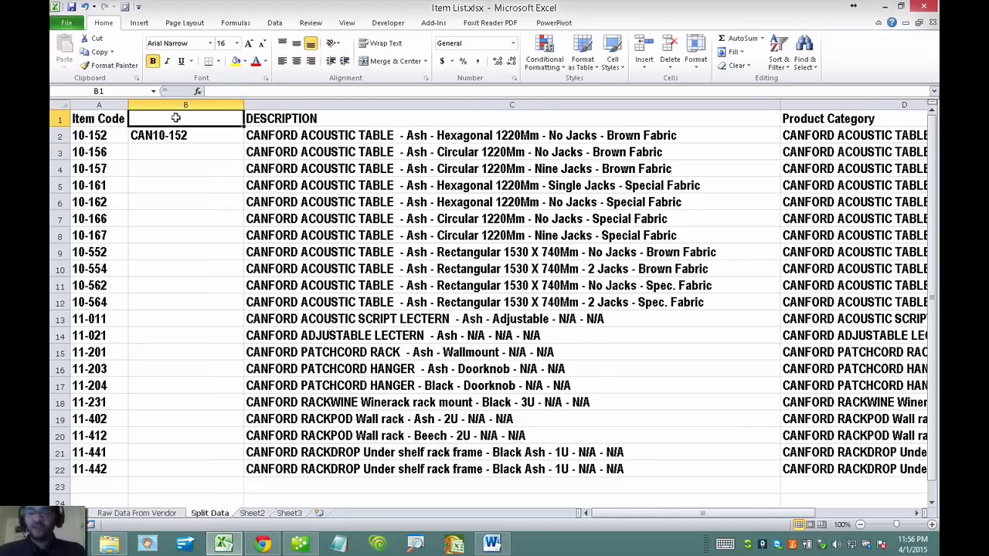
{"action": "type", "text": "Item"}
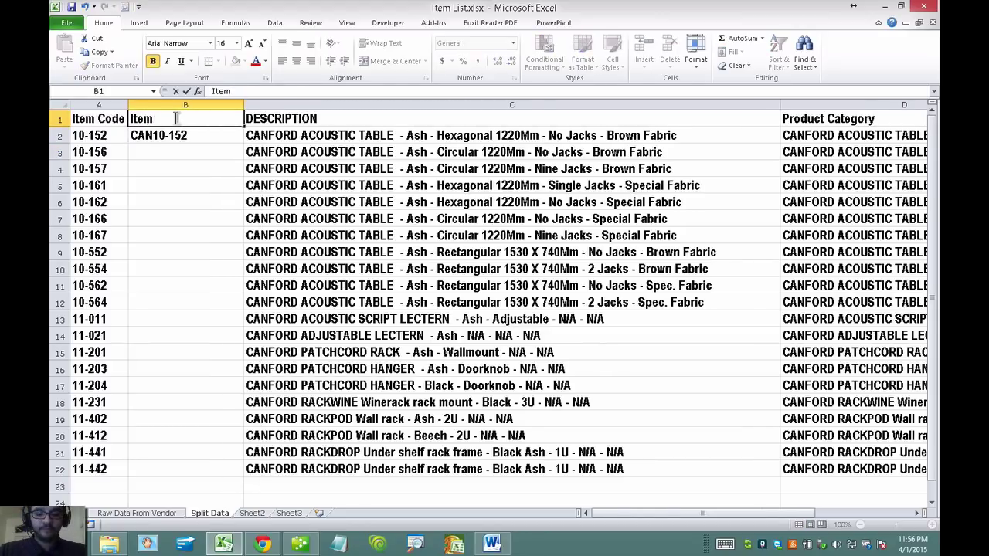
{"action": "type", "text": " Name"}
{"action": "key", "text": "Return"}
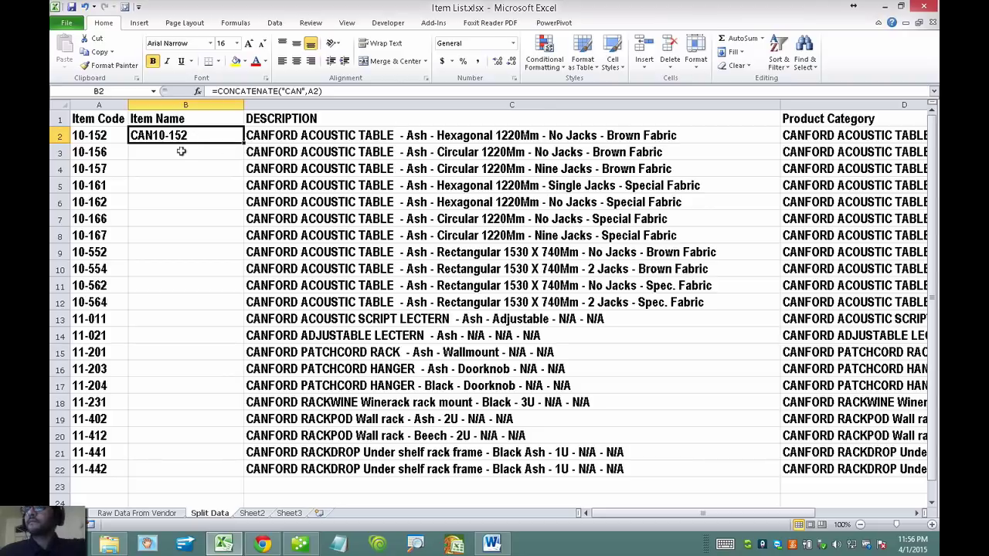
Step: Fill the B2 formula down through row 22 and check the item names against the descriptions and codes
{"action": "double_click", "coordinate": [243, 139]}
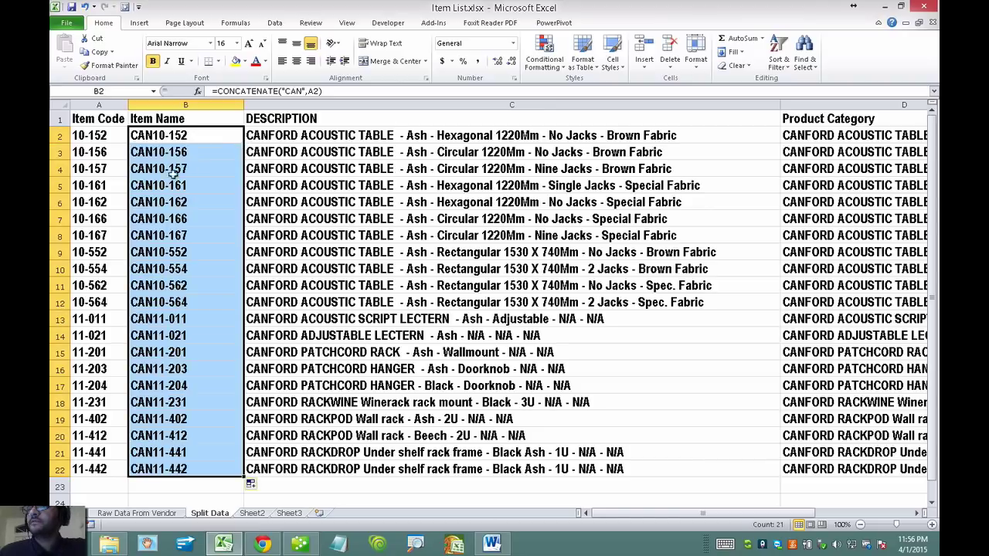
{"action": "left_click", "coordinate": [190, 269]}
{"action": "left_click_drag", "start_coordinate": [176, 469], "coordinate": [155, 136]}
{"action": "left_click_drag", "start_coordinate": [327, 135], "coordinate": [328, 469]}
{"action": "left_click_drag", "start_coordinate": [98, 134], "coordinate": [97, 461]}
Step: Change the header of column A in cell A1 to MPN
{"action": "key", "text": "ctrl+Home"}
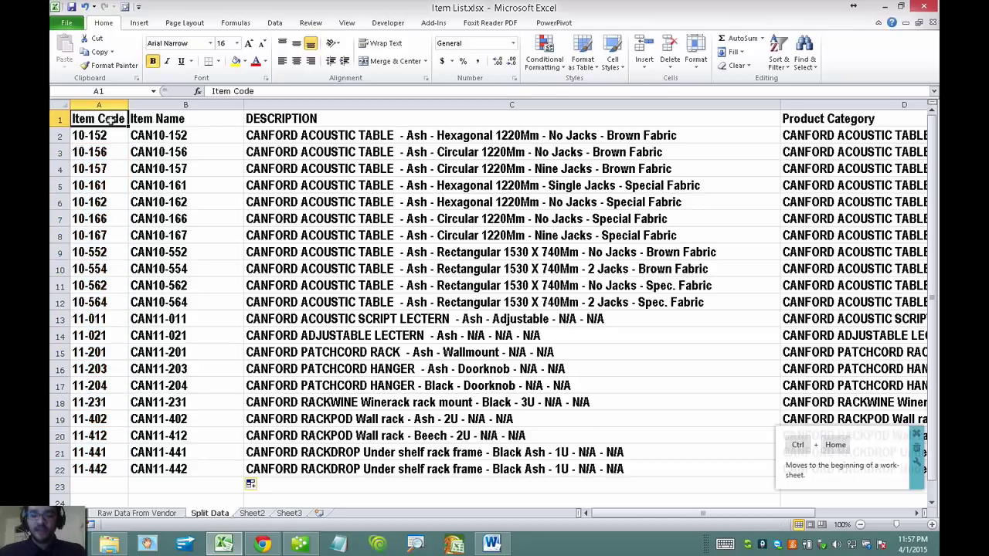
{"action": "type", "text": "MPN"}
{"action": "key", "text": "Return"}
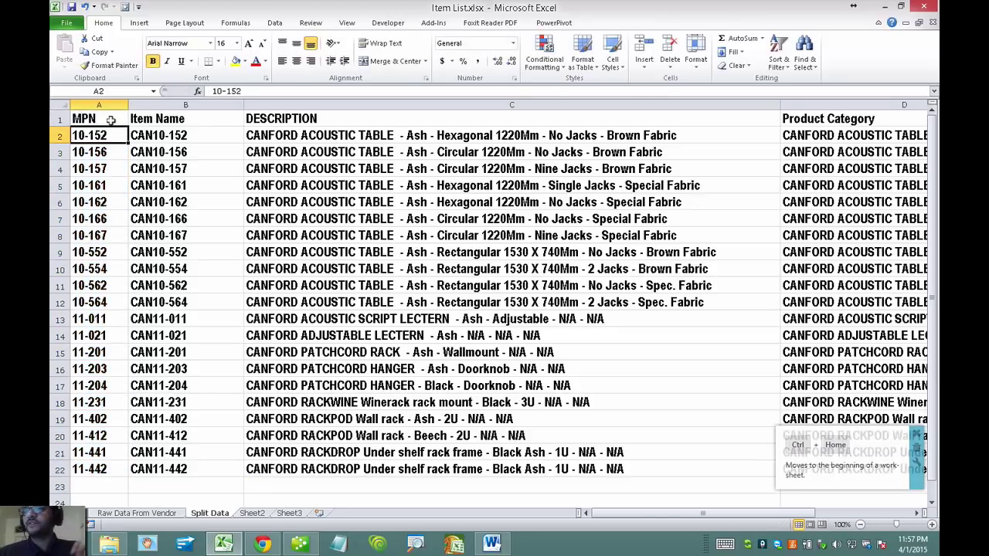
Step: Hide the Product Category through Finish columns (D to H) and narrow the DESCRIPTION column closer to its text
{"action": "left_click_drag", "start_coordinate": [649, 510], "coordinate": [726, 510]}
{"action": "left_click", "coordinate": [670, 105]}
{"action": "mouse_move", "coordinate": [670, 101]}
{"action": "left_mouse_down"}
{"action": "mouse_move", "coordinate": [464, 112]}
{"action": "mouse_move", "coordinate": [649, 112]}
{"action": "mouse_move", "coordinate": [293, 112]}
{"action": "mouse_move", "coordinate": [664, 108]}
{"action": "left_mouse_up"}
{"action": "right_click", "coordinate": [255, 136]}
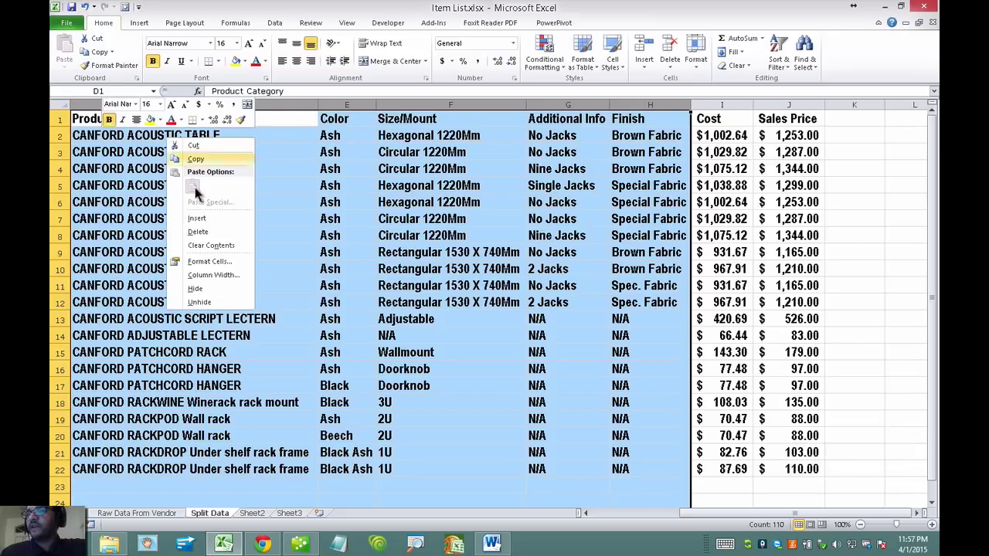
{"action": "left_click", "coordinate": [196, 289]}
{"action": "left_click", "coordinate": [351, 318]}
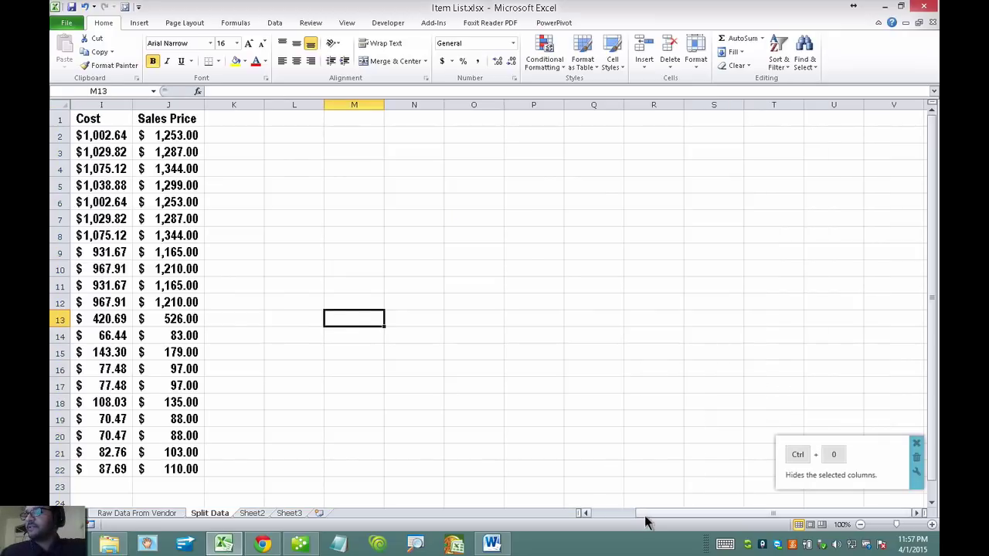
{"action": "left_click_drag", "start_coordinate": [644, 513], "coordinate": [576, 513]}
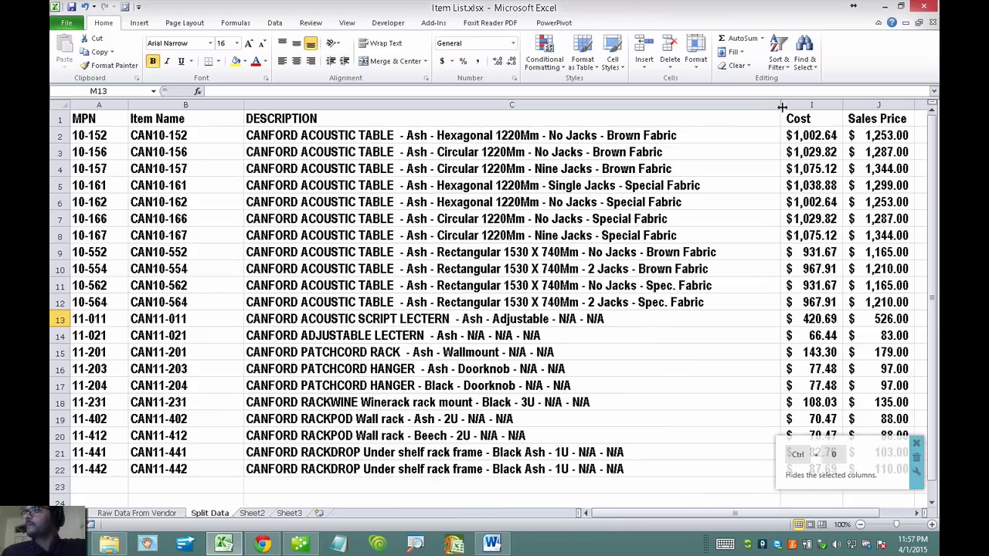
{"action": "left_click_drag", "start_coordinate": [780, 106], "coordinate": [741, 107]}
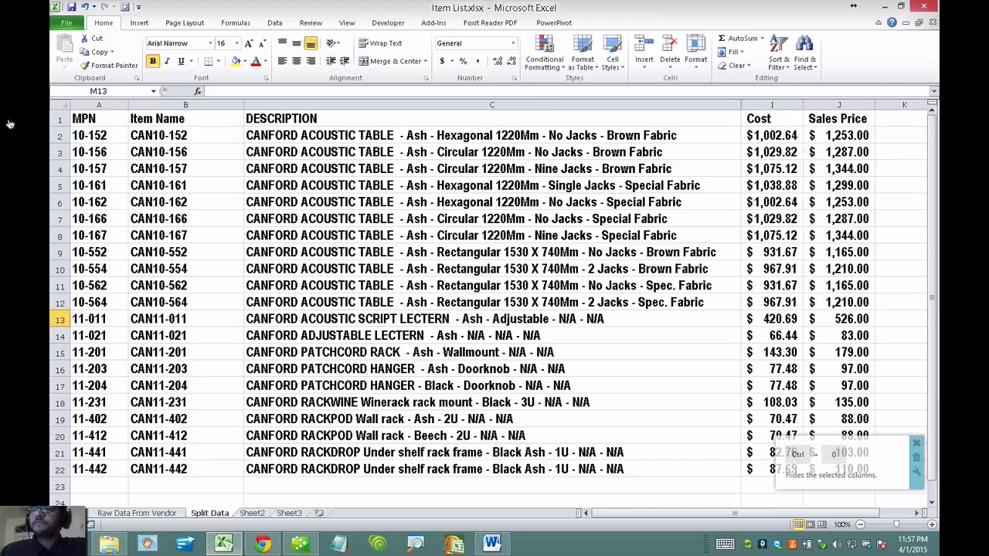
Step: Check the row 2 entries from MPN through Sales Price and save the workbook
{"action": "left_click", "coordinate": [102, 135]}
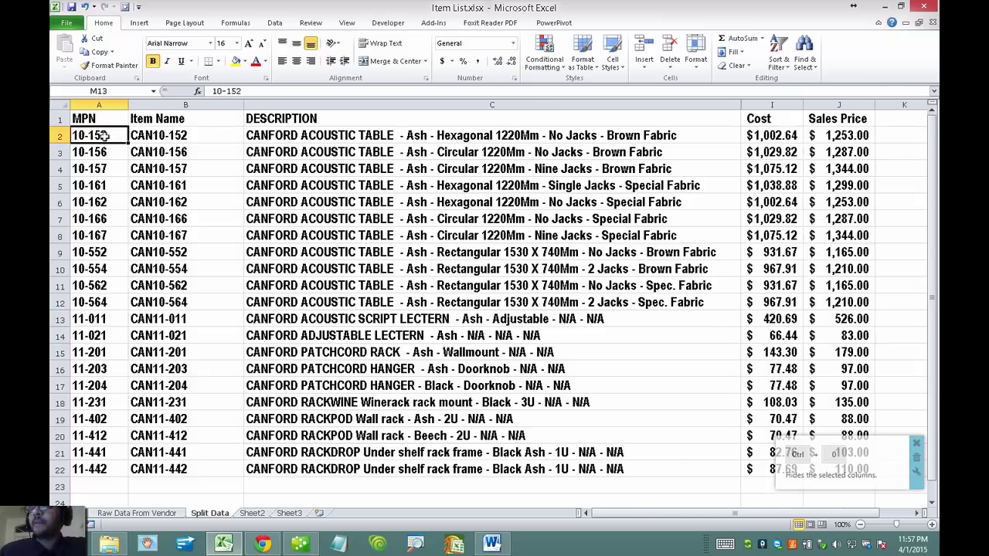
{"action": "left_click", "coordinate": [184, 136]}
{"action": "left_click", "coordinate": [495, 135]}
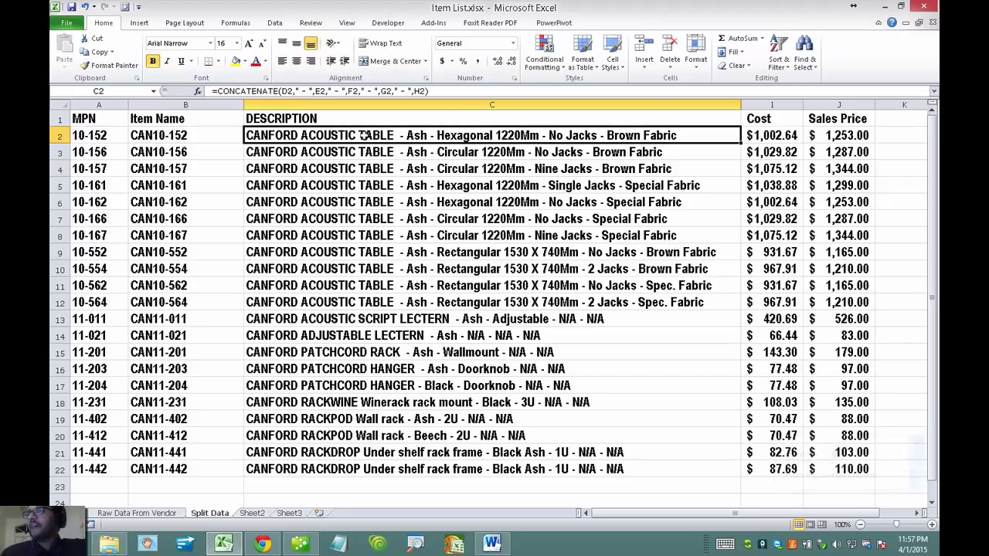
{"action": "left_click", "coordinate": [792, 134]}
{"action": "left_click", "coordinate": [847, 135]}
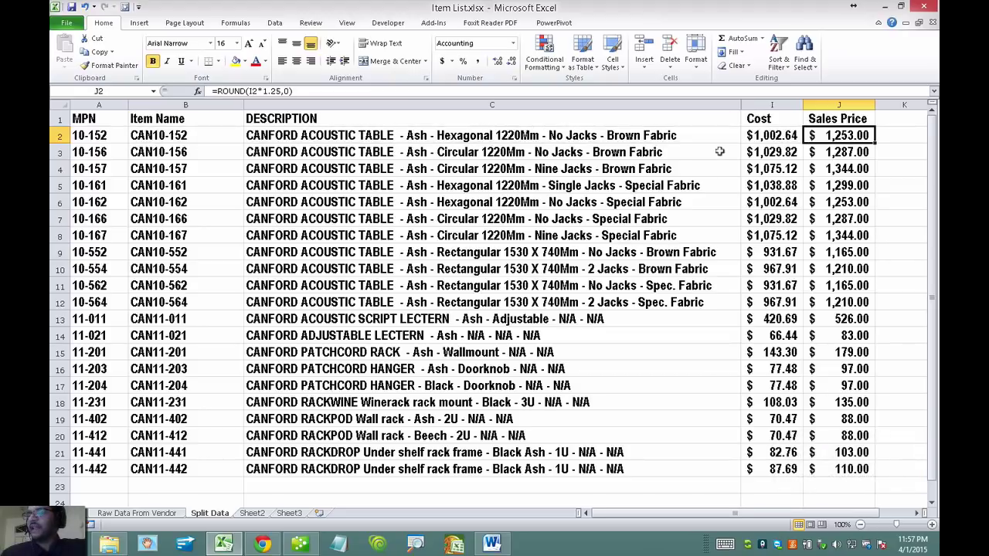
{"action": "left_click", "coordinate": [71, 8]}
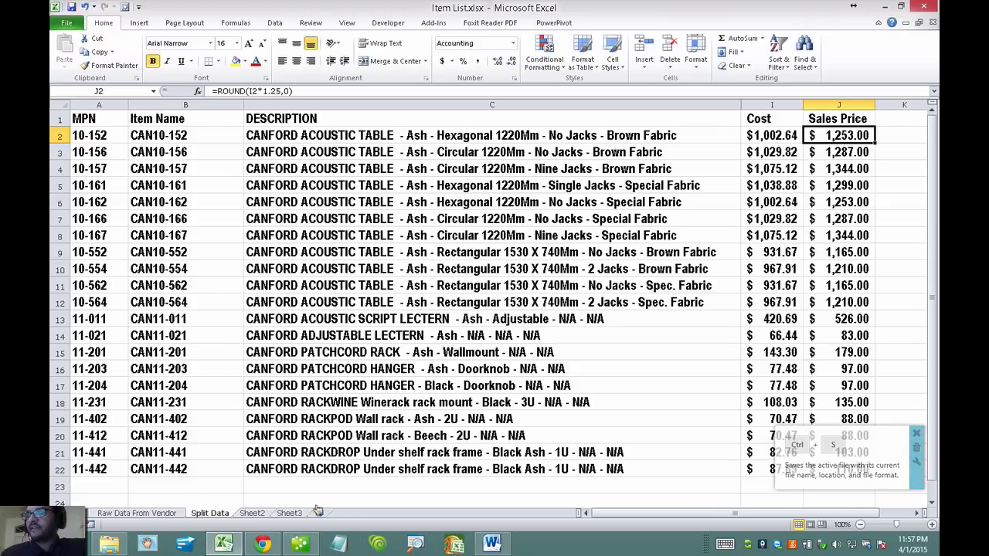
Step: Switch to QuickBooks and open the Item List
{"action": "left_click", "coordinate": [299, 543]}
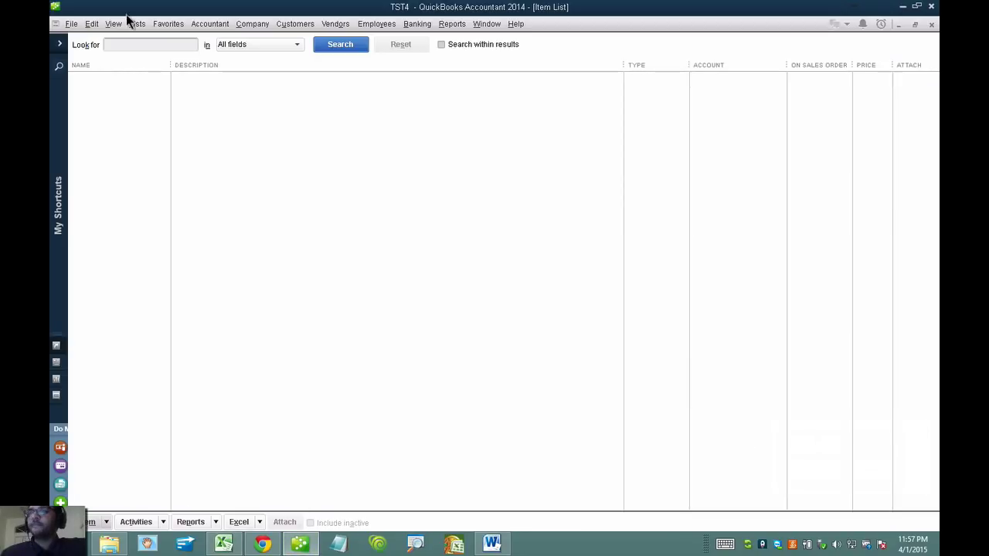
{"action": "left_click", "coordinate": [135, 23]}
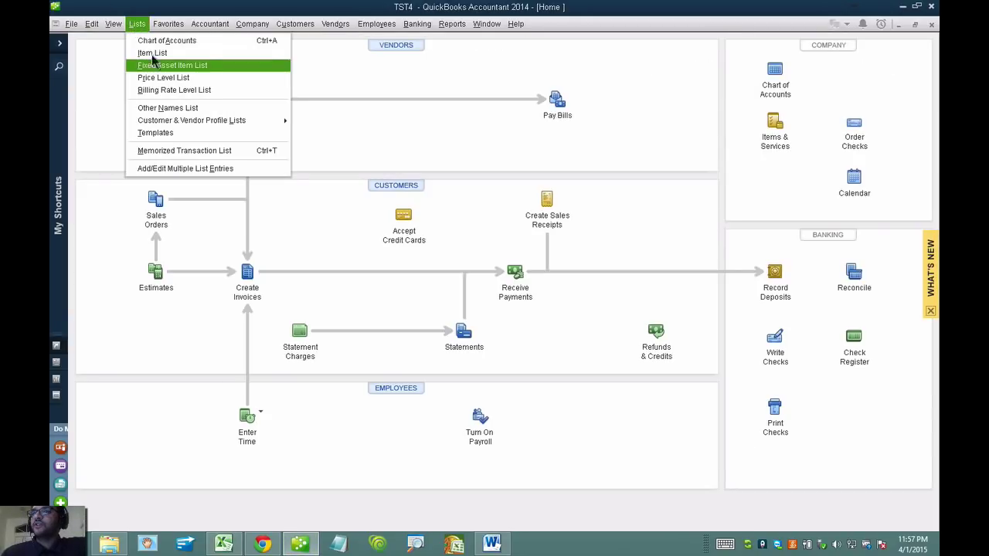
{"action": "left_click", "coordinate": [152, 54]}
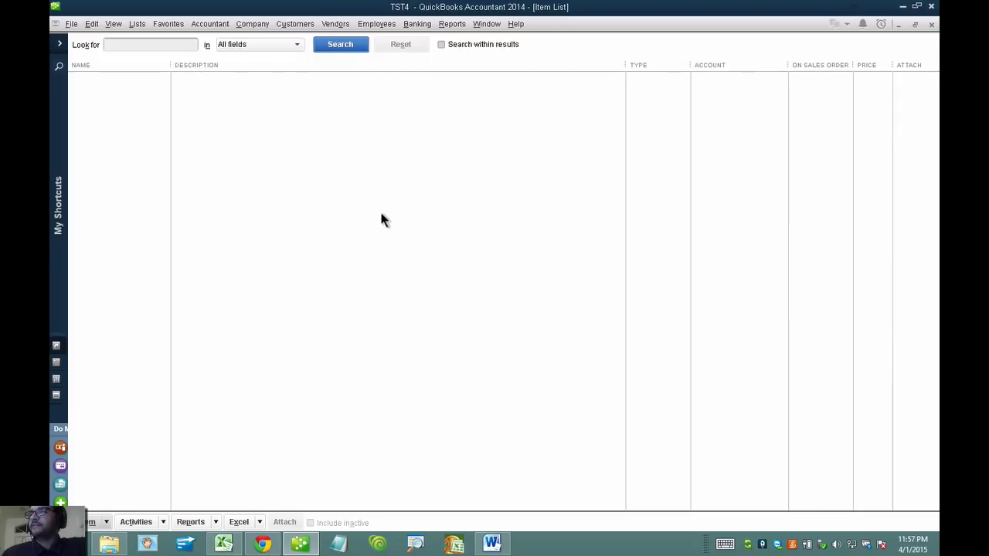
Step: Start an import from Excel files, declining the offer to go to Add/Edit Multiple List Entries
{"action": "left_click", "coordinate": [72, 25]}
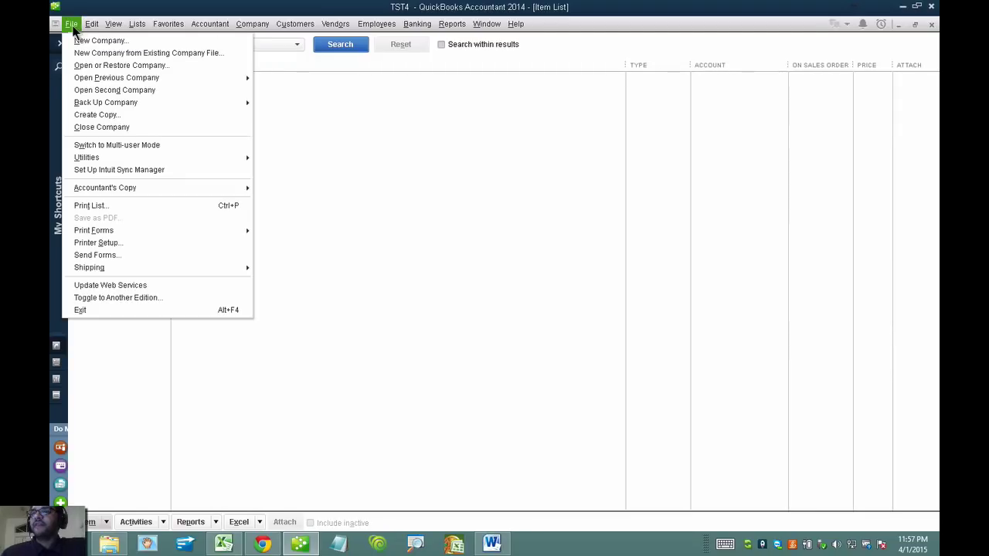
{"action": "mouse_move", "coordinate": [128, 158]}
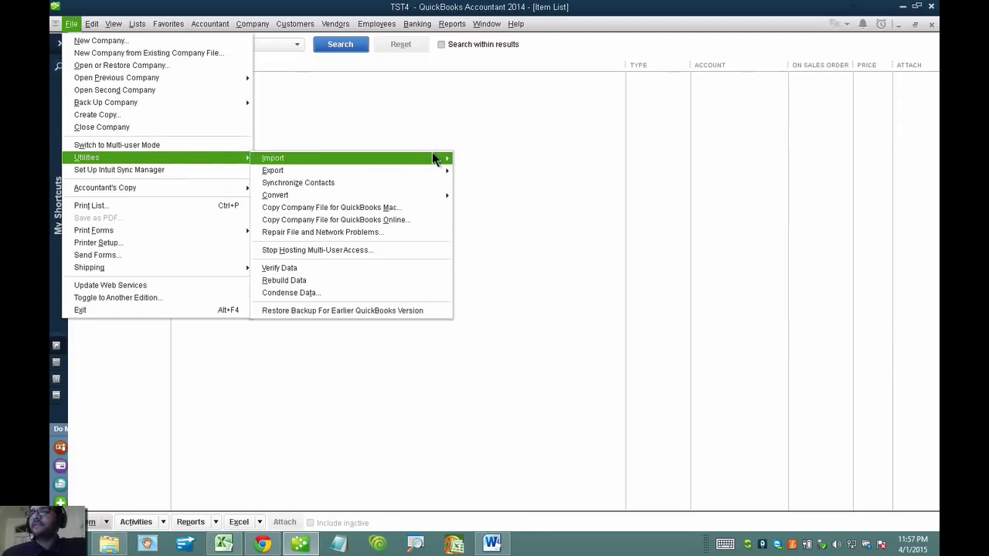
{"action": "mouse_move", "coordinate": [434, 159]}
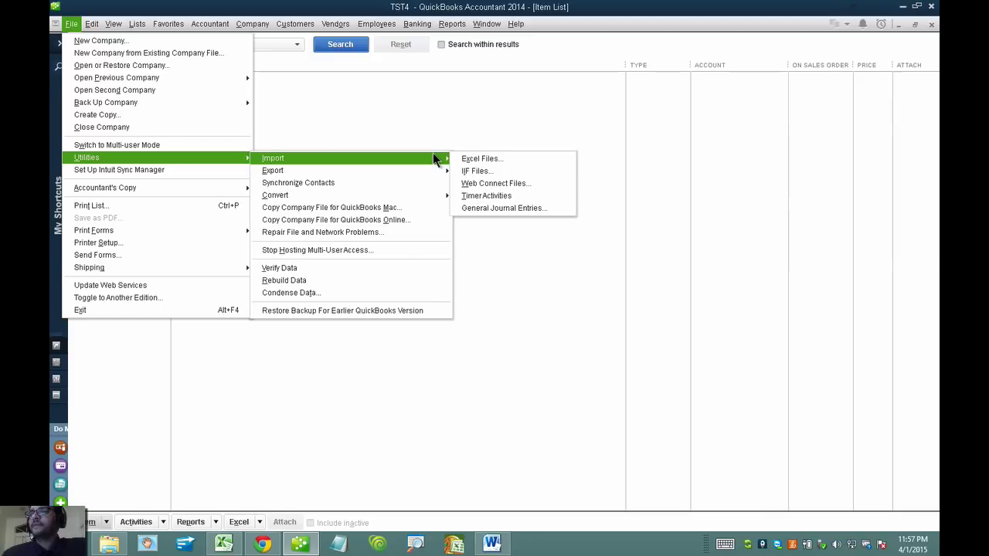
{"action": "left_click", "coordinate": [507, 157]}
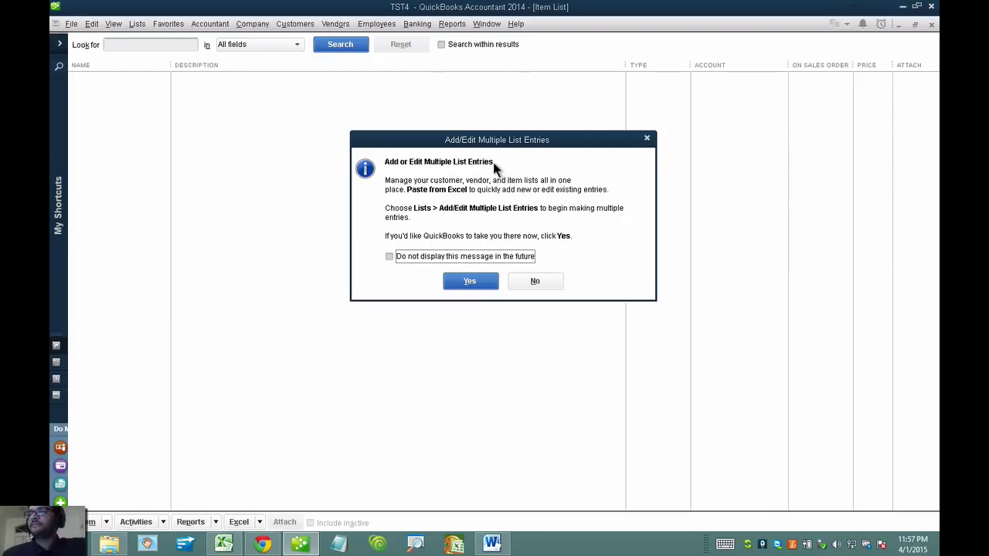
{"action": "left_click", "coordinate": [534, 281]}
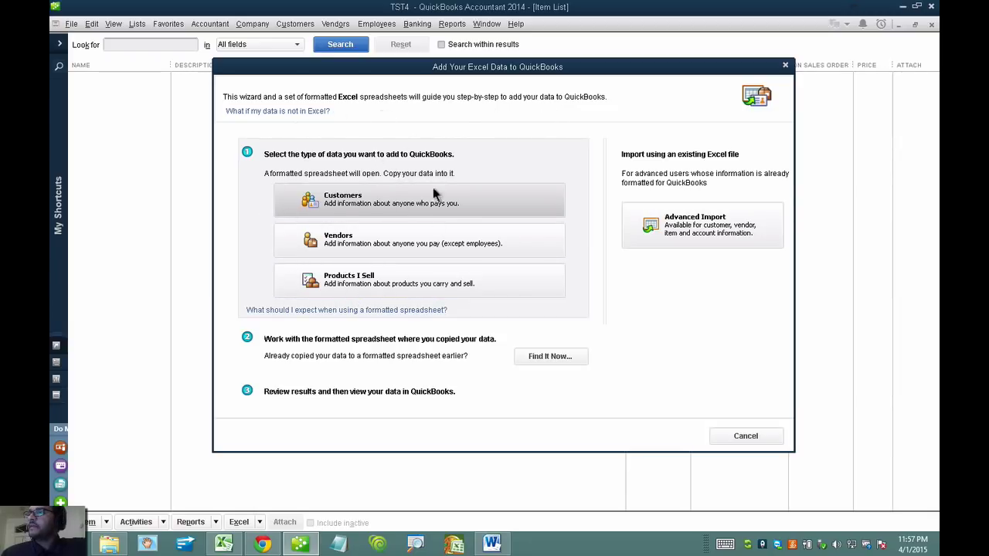
Step: Begin an advanced import using Item List.xlsx from the Desktop and choose its Split Data sheet
{"action": "left_click", "coordinate": [699, 237]}
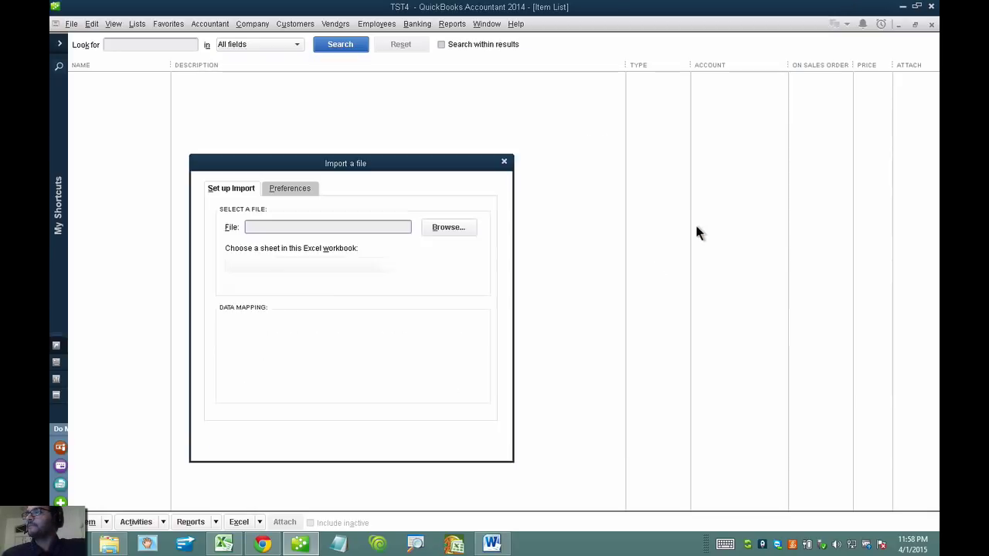
{"action": "left_click", "coordinate": [462, 229]}
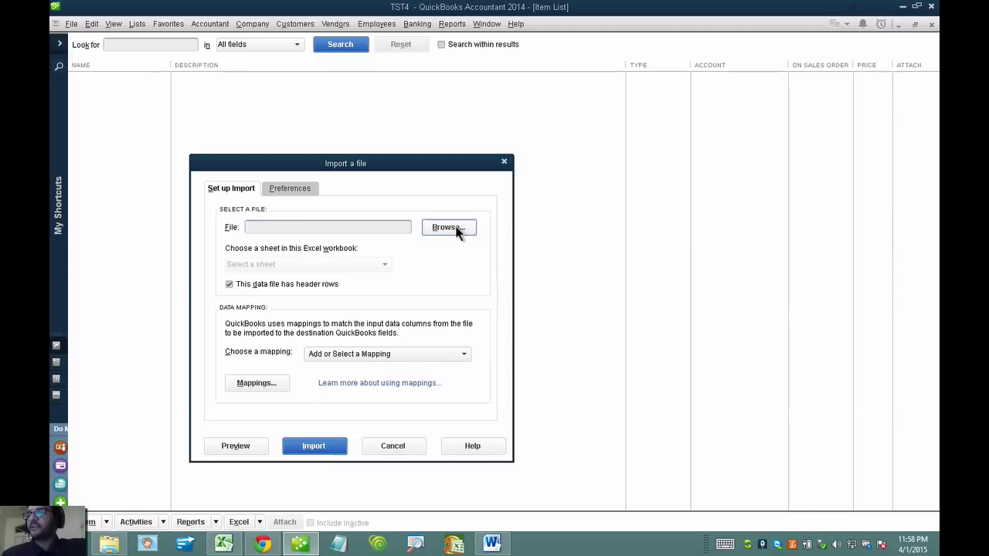
{"action": "left_click", "coordinate": [221, 174]}
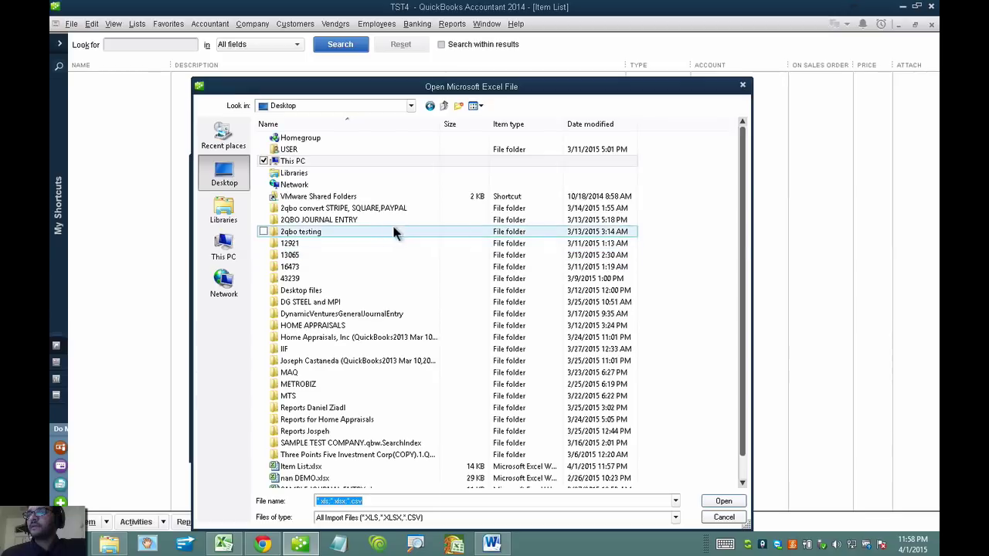
{"action": "scroll", "coordinate": [734, 315], "scroll_direction": "down", "scroll_amount": 1}
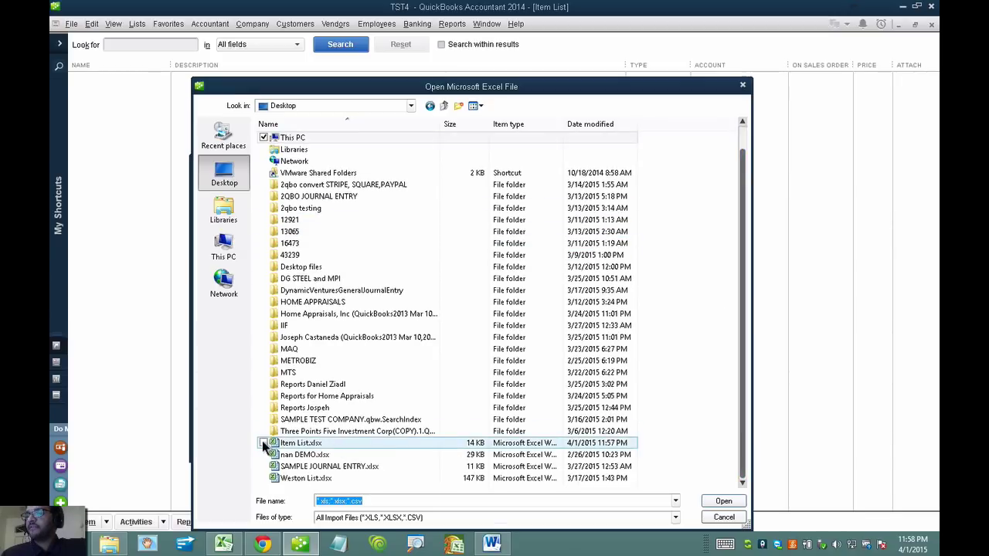
{"action": "double_click", "coordinate": [298, 443]}
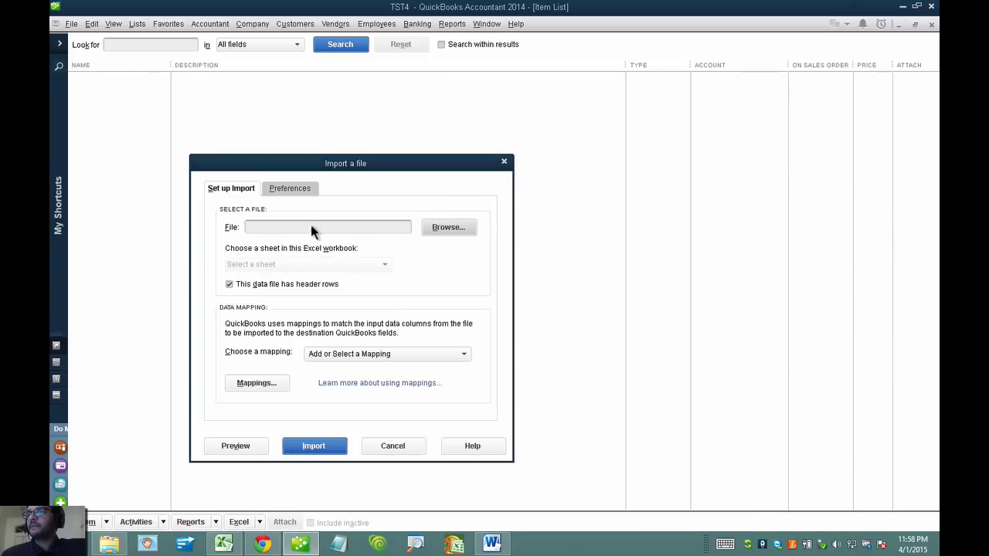
{"action": "left_click", "coordinate": [266, 264]}
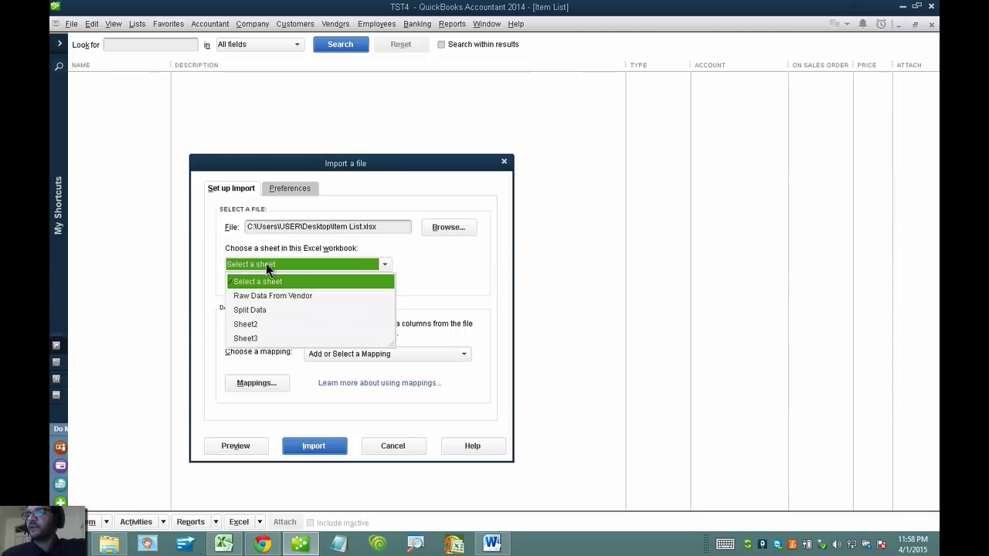
{"action": "left_click", "coordinate": [252, 311]}
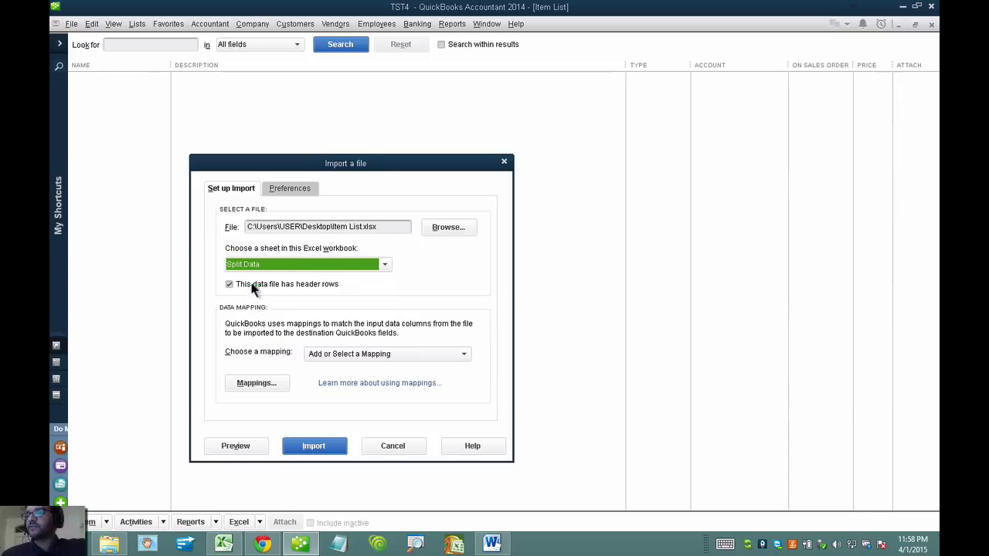
Step: Add a new data mapping for the import and set its import type to Item
{"action": "left_click", "coordinate": [269, 383]}
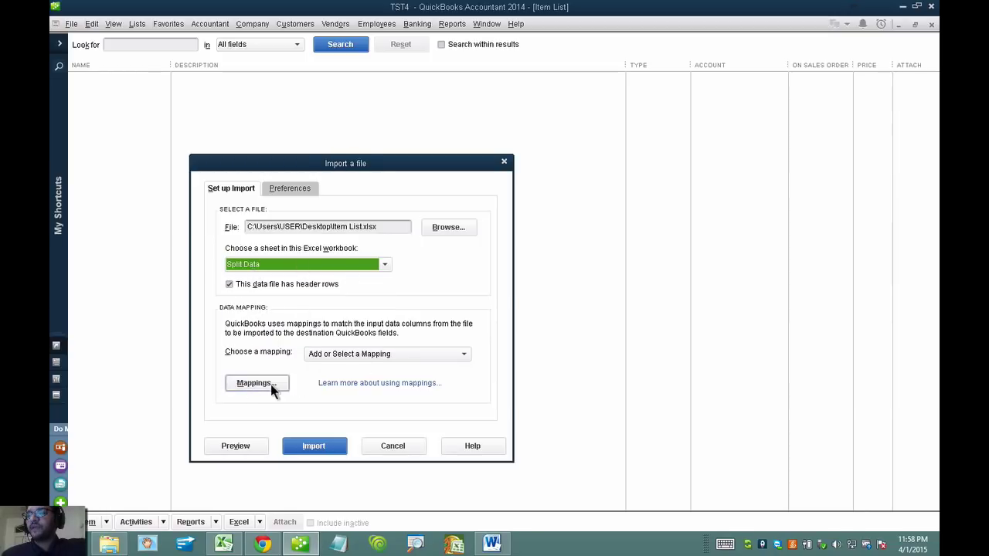
{"action": "left_click", "coordinate": [354, 355]}
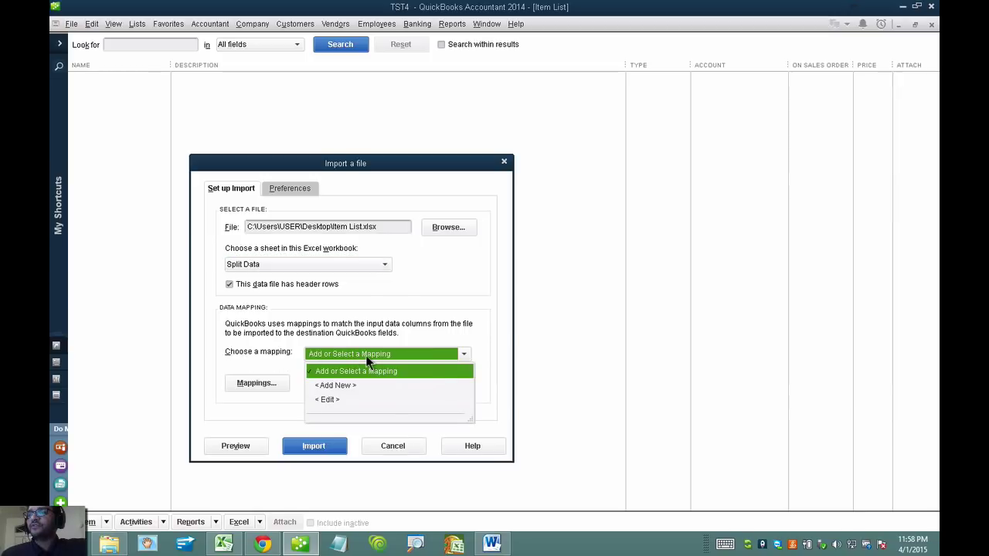
{"action": "left_click", "coordinate": [337, 385]}
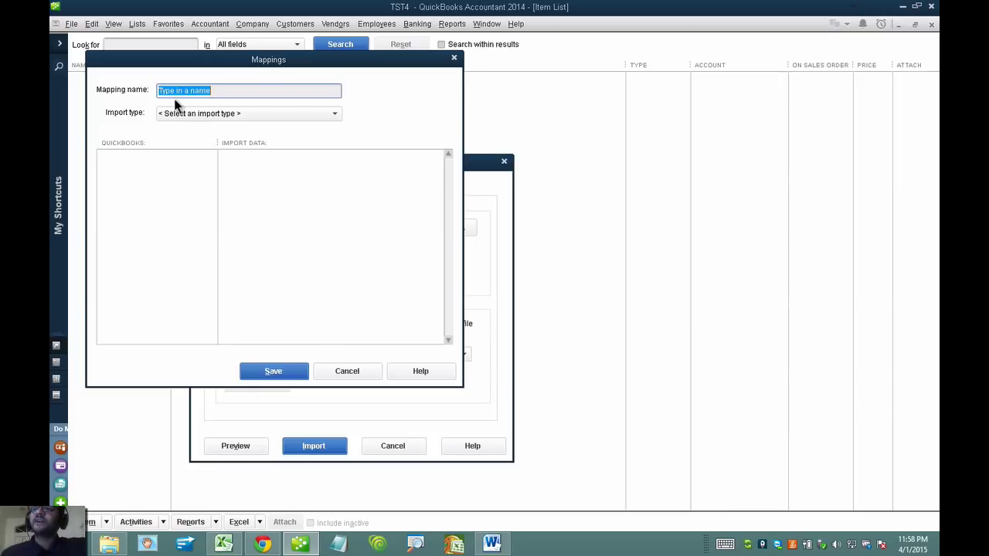
{"action": "left_click", "coordinate": [207, 116]}
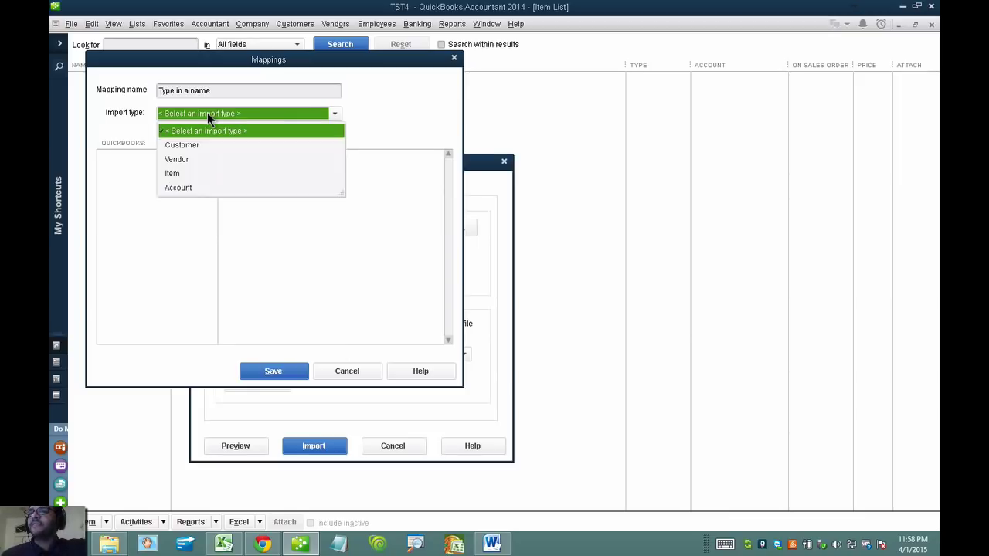
{"action": "left_click", "coordinate": [177, 174]}
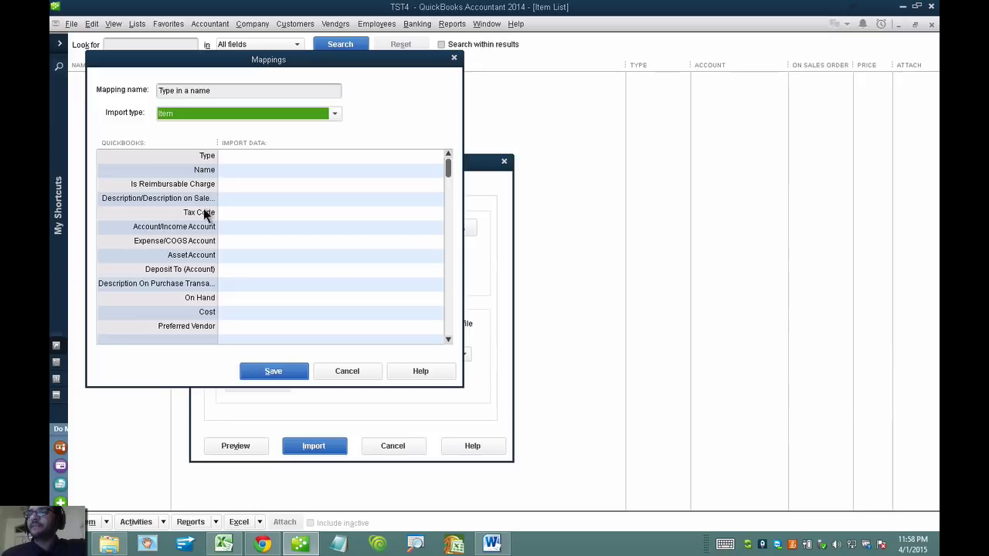
Step: Map the Name field to the Item Name column, leaving Type unmapped
{"action": "left_click", "coordinate": [232, 156]}
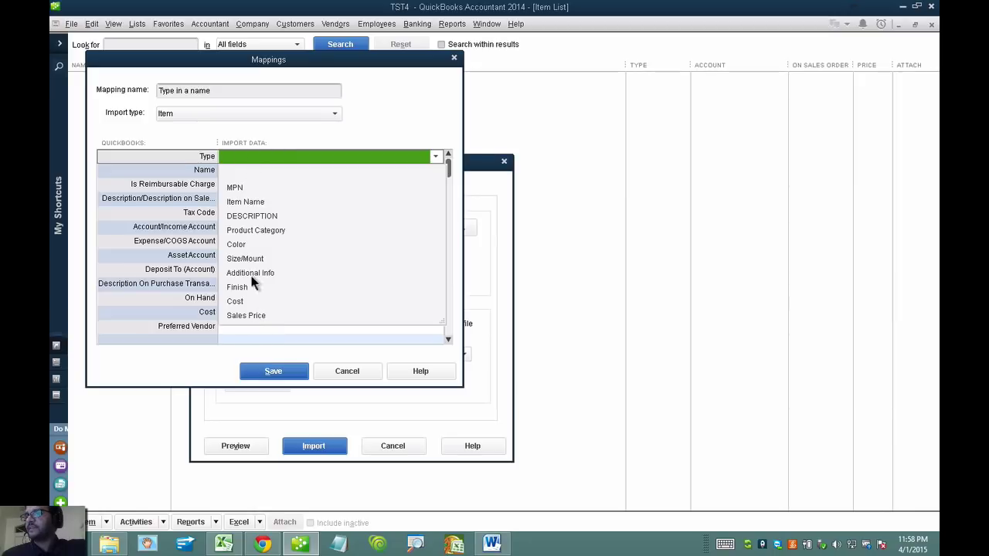
{"action": "left_click", "coordinate": [205, 158]}
{"action": "left_click", "coordinate": [232, 177]}
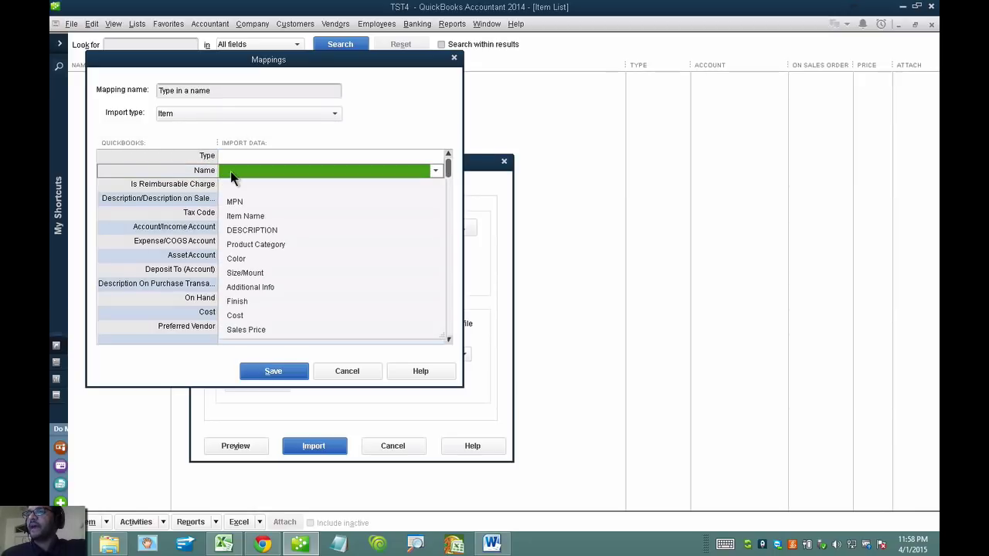
{"action": "left_click", "coordinate": [246, 216]}
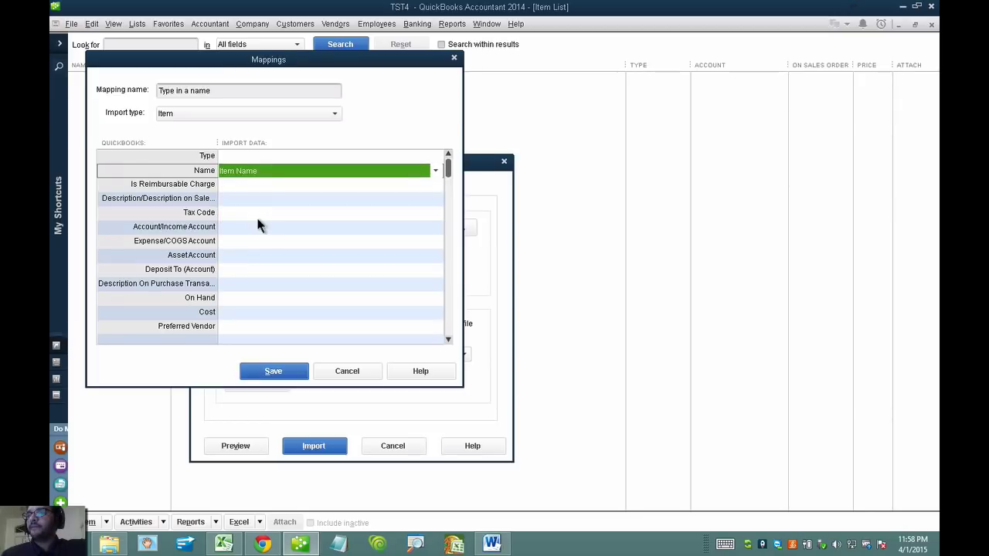
Step: Map both the sales description and the purchase description fields to the DESCRIPTION column
{"action": "left_click", "coordinate": [183, 201]}
{"action": "left_click", "coordinate": [239, 201]}
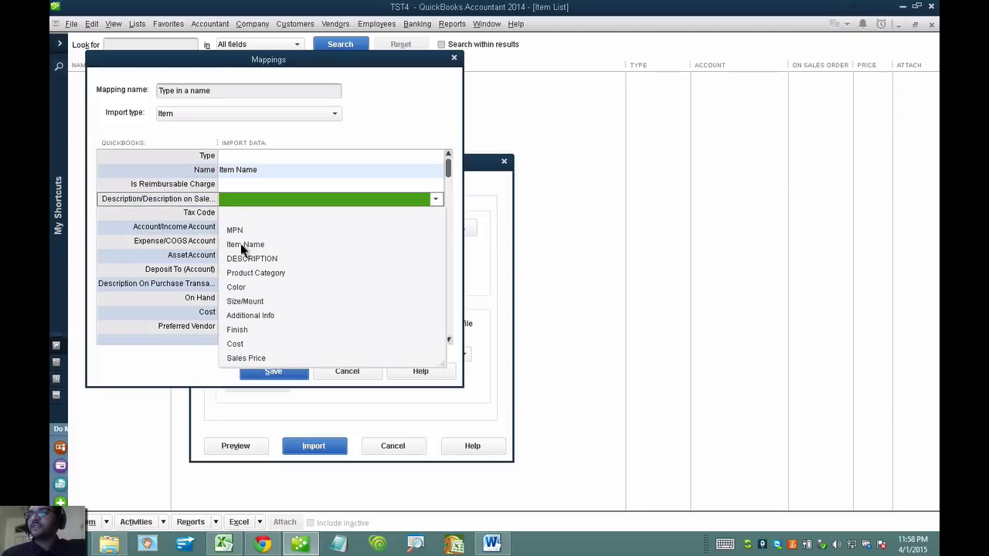
{"action": "left_click", "coordinate": [254, 259]}
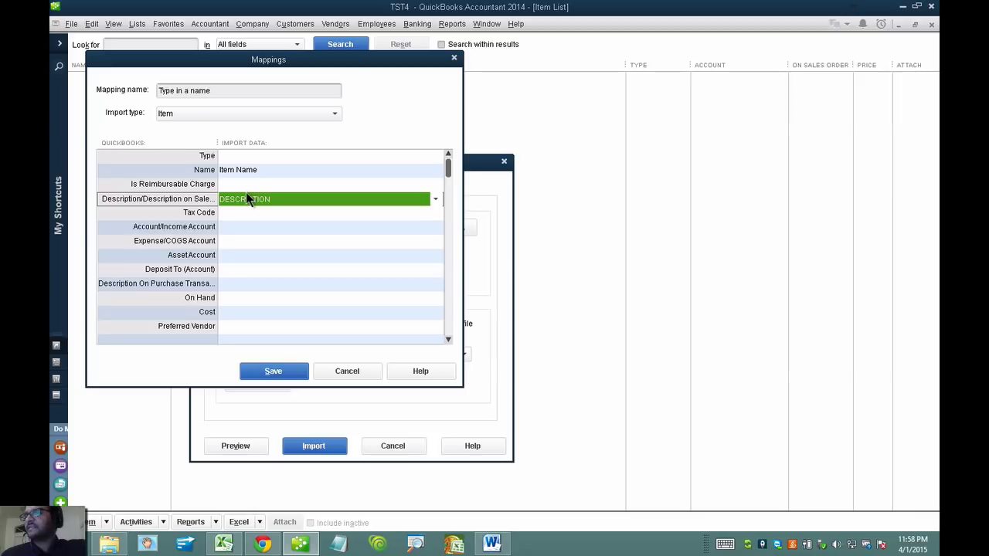
{"action": "left_click", "coordinate": [248, 283]}
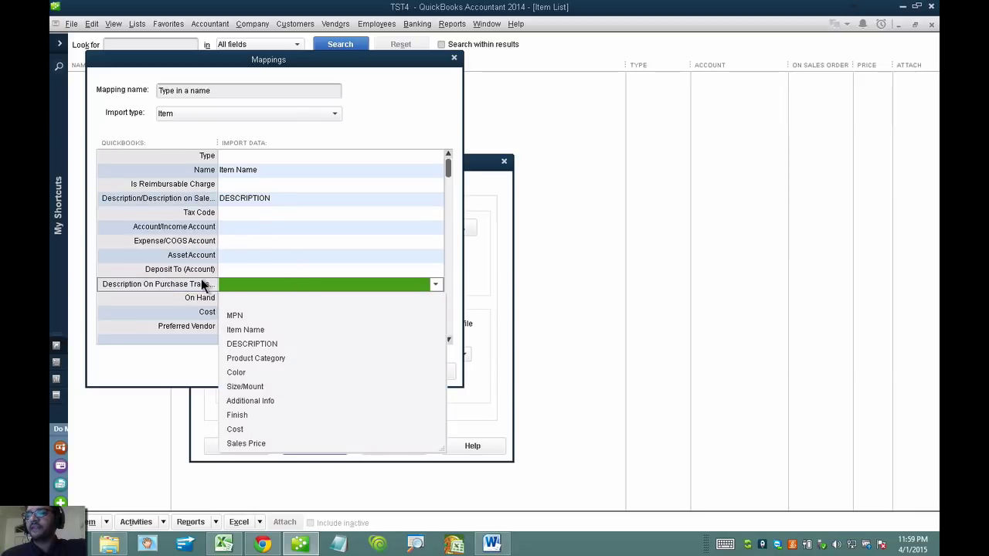
{"action": "left_click", "coordinate": [279, 343]}
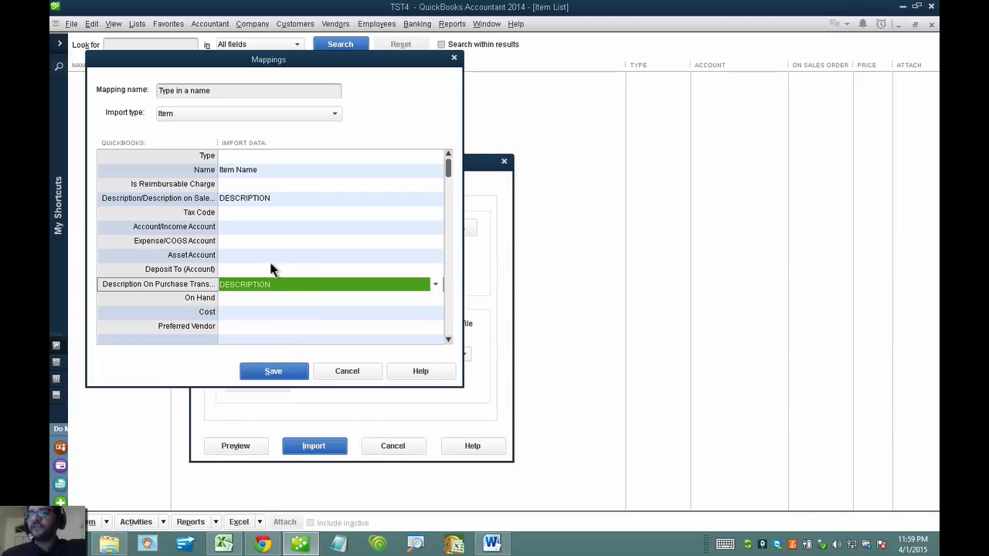
{"action": "left_click", "coordinate": [249, 227]}
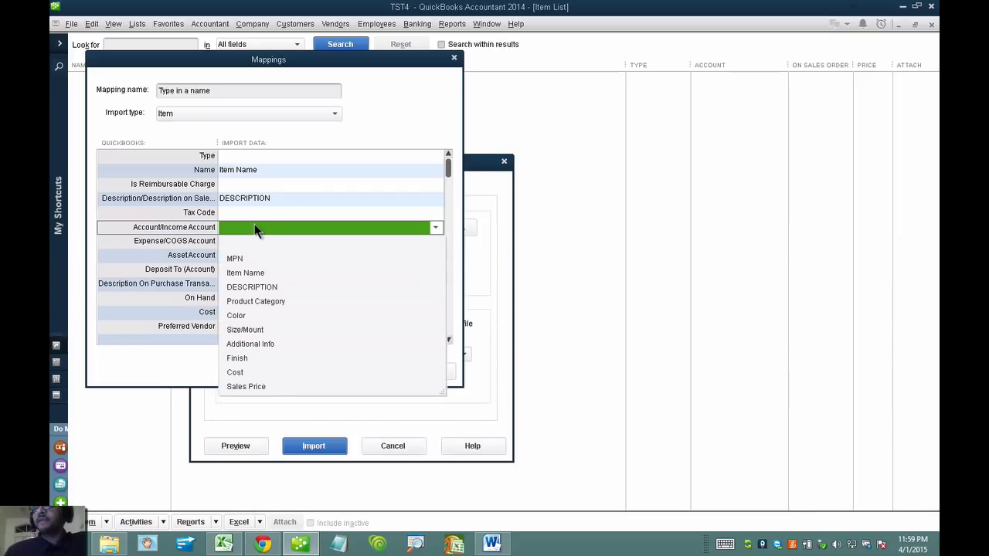
{"action": "left_click", "coordinate": [238, 238]}
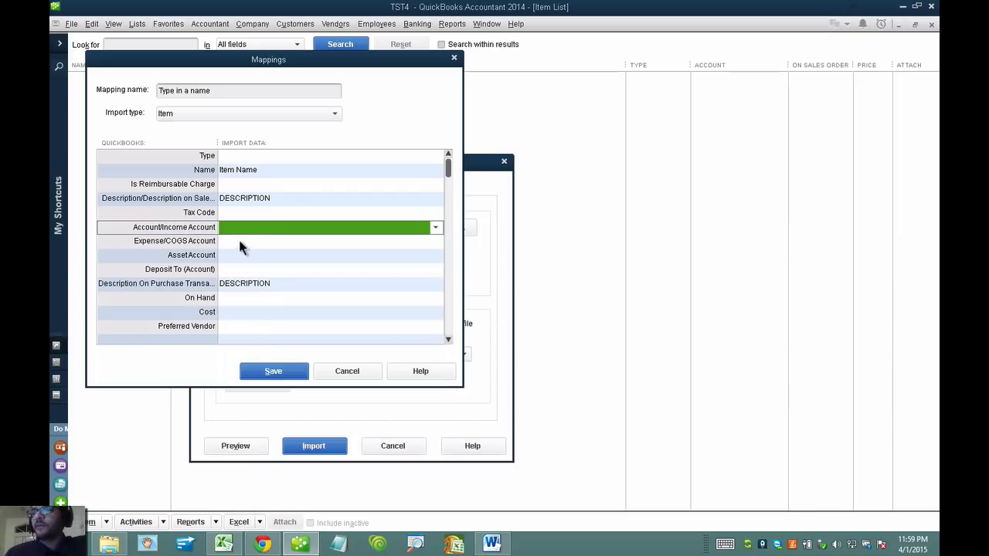
{"action": "left_click", "coordinate": [239, 240]}
{"action": "left_click", "coordinate": [240, 241]}
{"action": "left_click", "coordinate": [232, 254]}
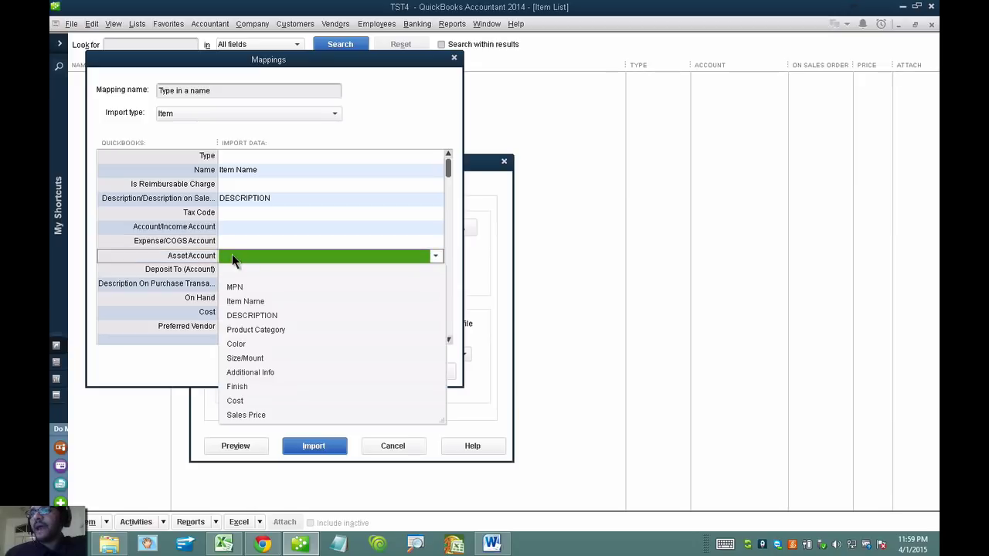
{"action": "left_click", "coordinate": [232, 254]}
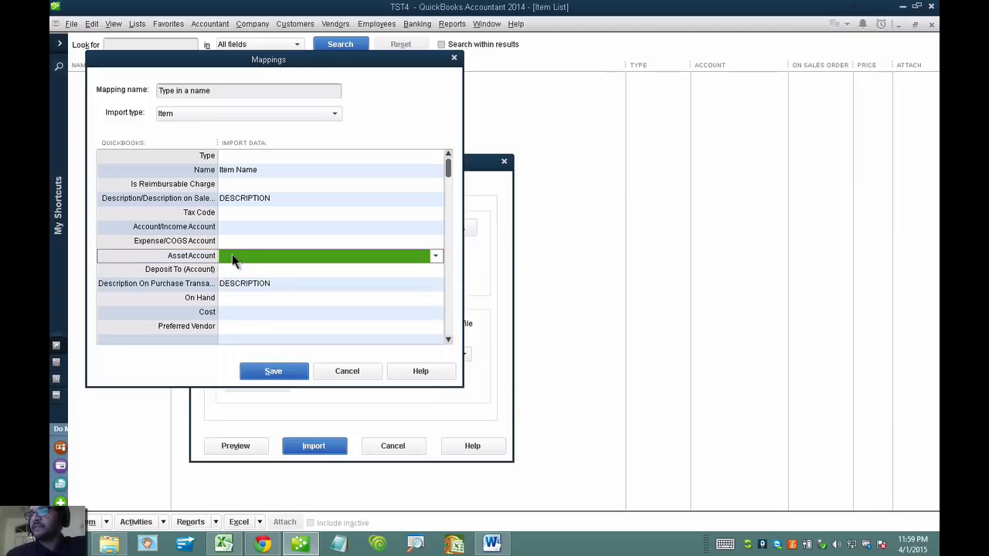
{"action": "left_click", "coordinate": [243, 301]}
{"action": "left_click", "coordinate": [247, 302]}
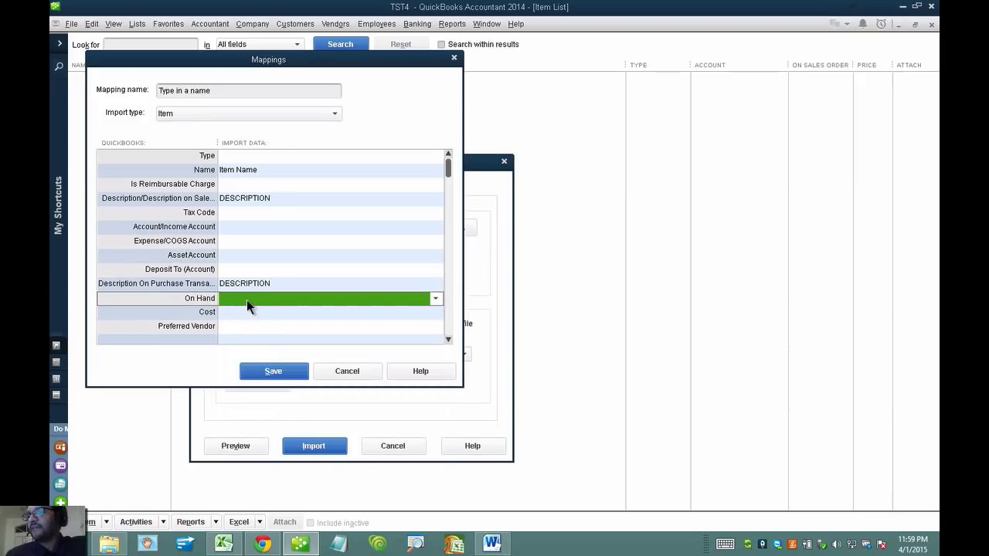
Step: Map the Cost field to the Cost column of the import data
{"action": "left_click", "coordinate": [447, 339]}
{"action": "left_click", "coordinate": [447, 339]}
{"action": "left_click", "coordinate": [448, 339]}
{"action": "left_click", "coordinate": [447, 340]}
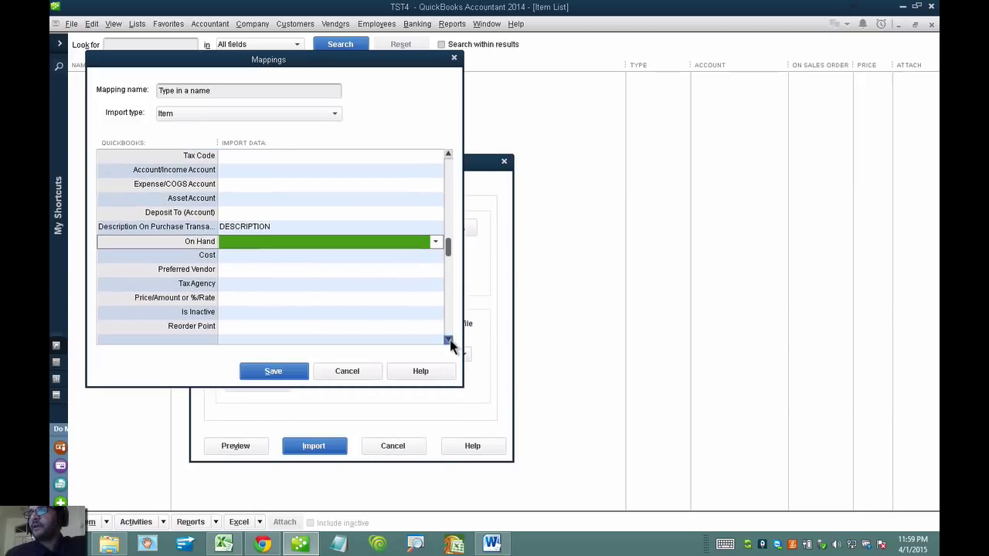
{"action": "left_click", "coordinate": [256, 256]}
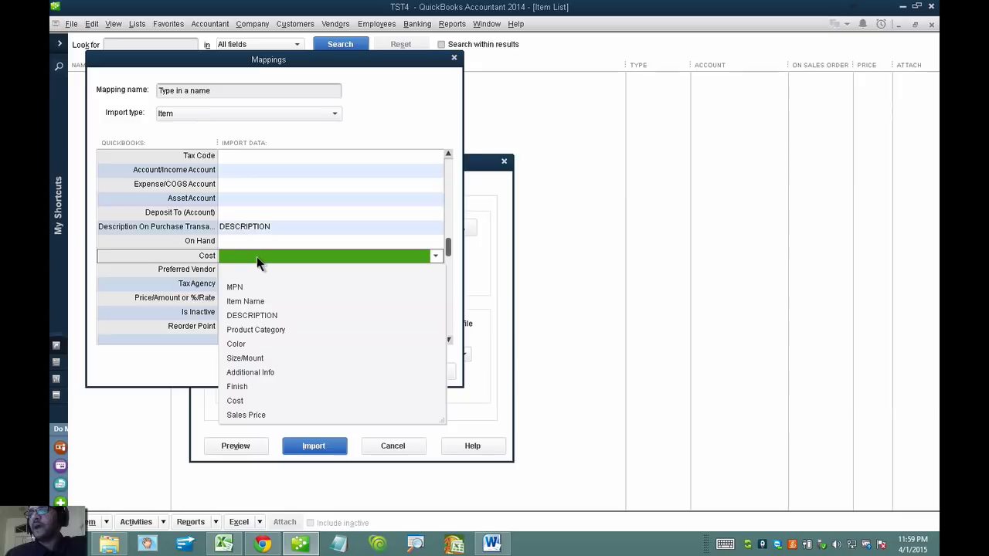
{"action": "left_click", "coordinate": [235, 401]}
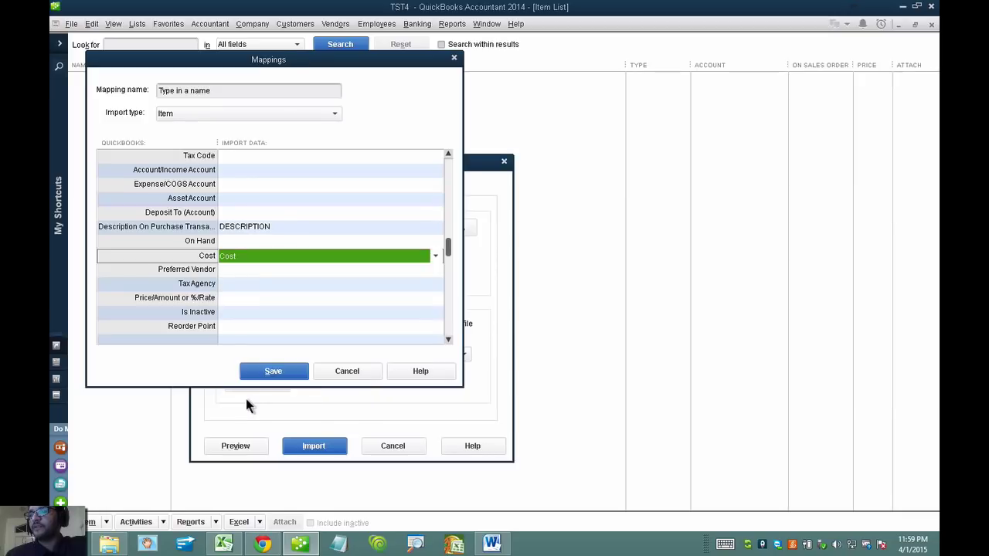
Step: Map the Price/Amount or %/Rate field to the Sales Price column
{"action": "left_click", "coordinate": [448, 339]}
{"action": "left_click", "coordinate": [448, 340]}
{"action": "left_click", "coordinate": [448, 340]}
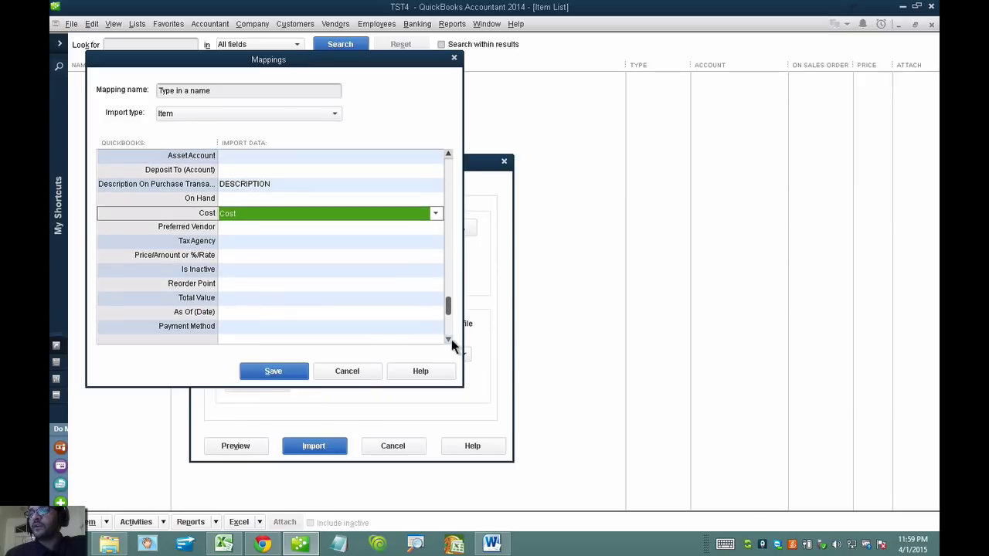
{"action": "left_click", "coordinate": [147, 255]}
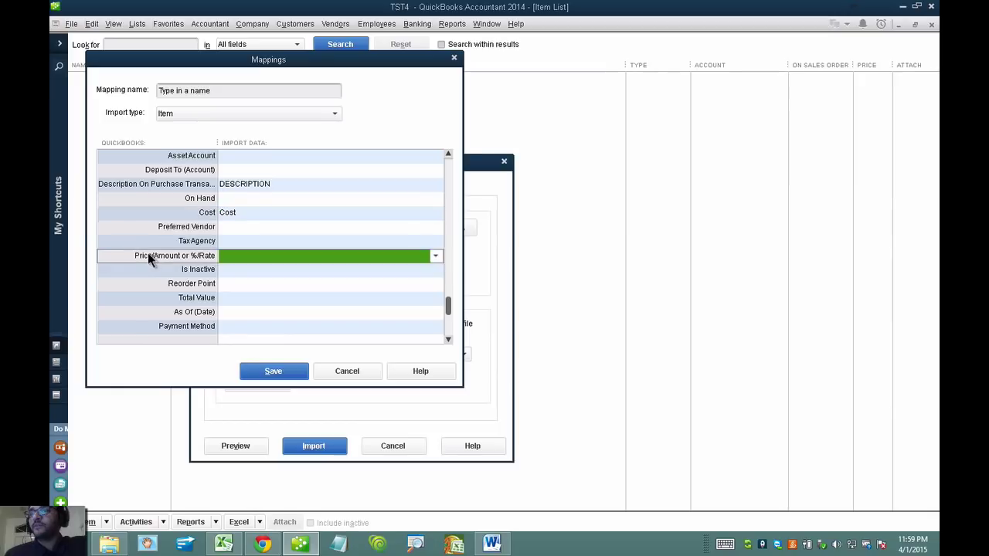
{"action": "left_click", "coordinate": [263, 261]}
{"action": "left_click", "coordinate": [247, 415]}
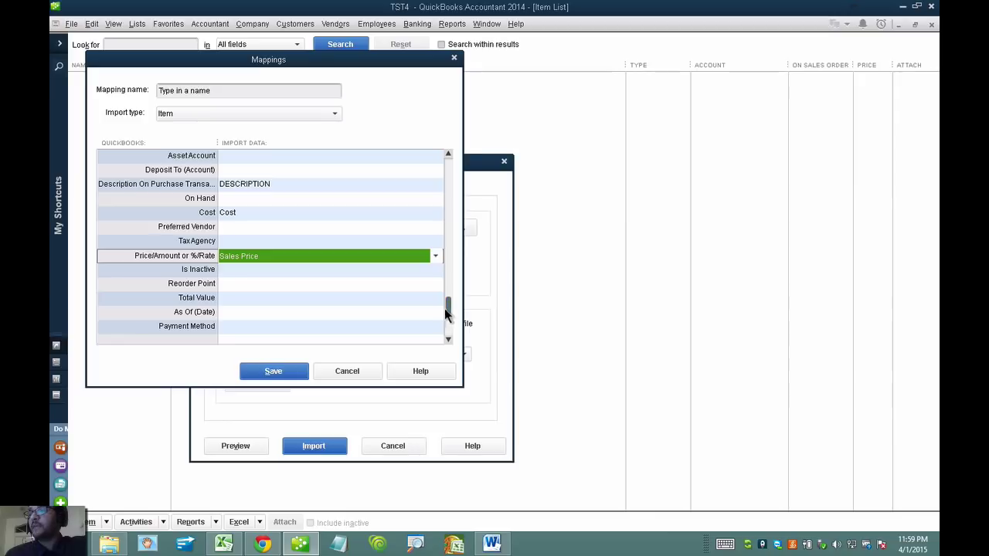
Step: Map the Manufacturer's Part Number field to the MPN column
{"action": "left_click", "coordinate": [448, 328]}
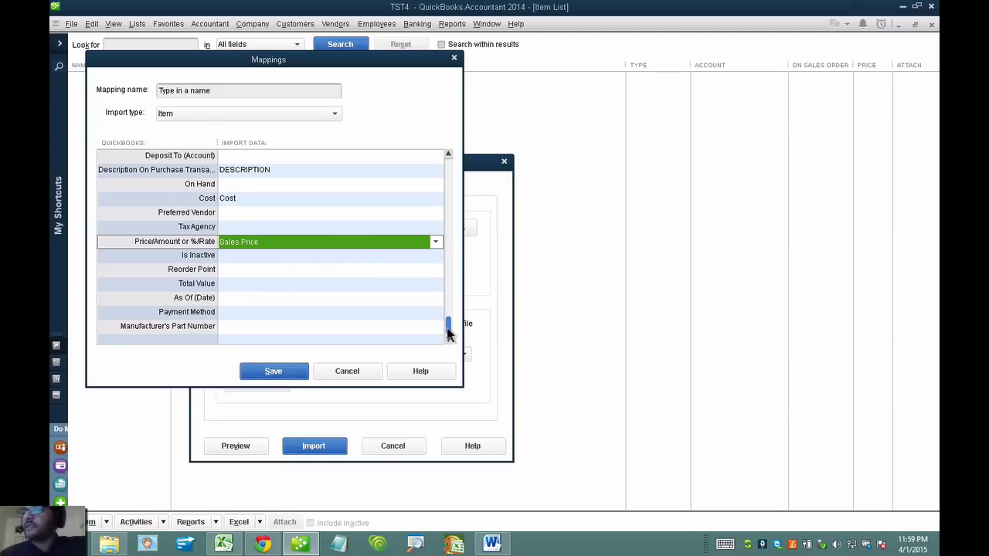
{"action": "left_click", "coordinate": [257, 327]}
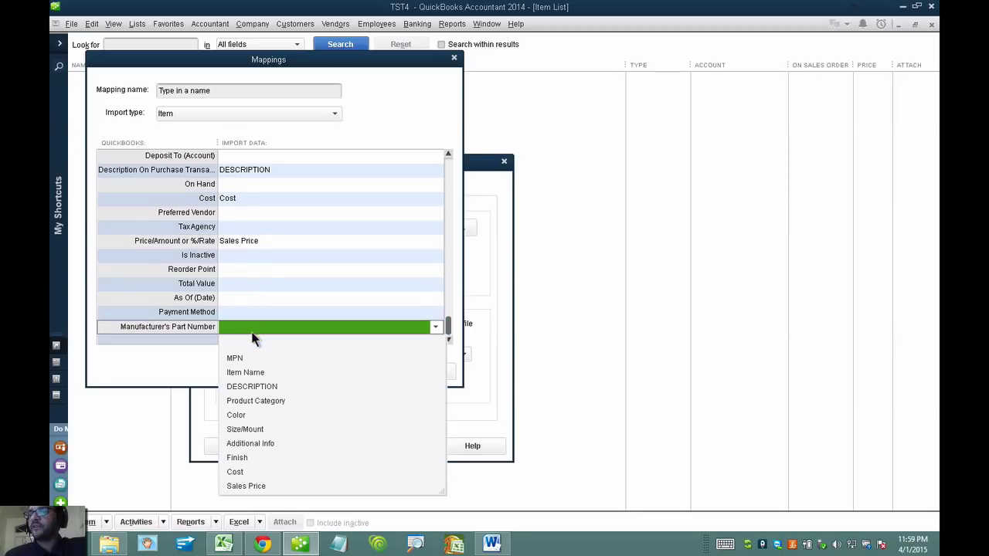
{"action": "left_click", "coordinate": [246, 358]}
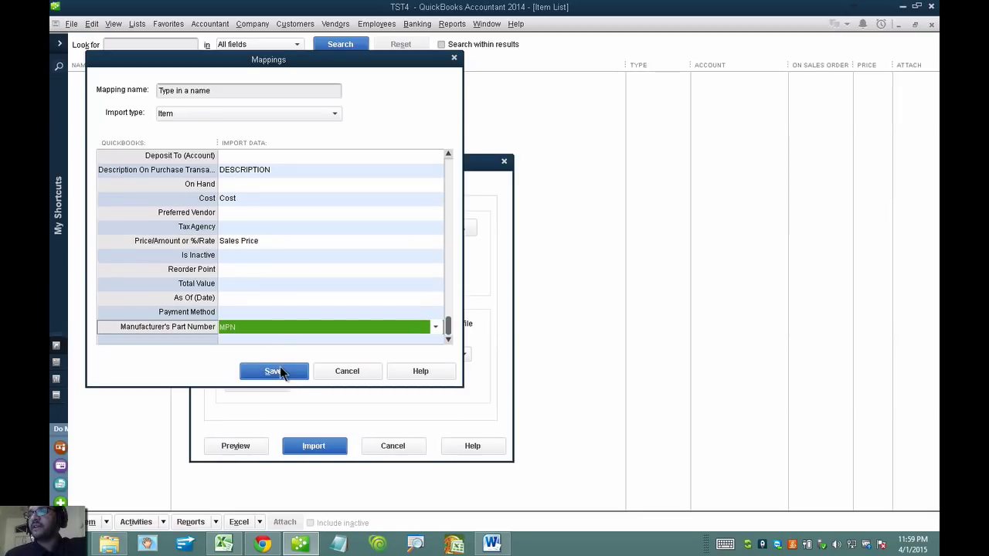
Step: Name the mapping "item import" and try to save it
{"action": "left_click_drag", "start_coordinate": [216, 90], "coordinate": [157, 90]}
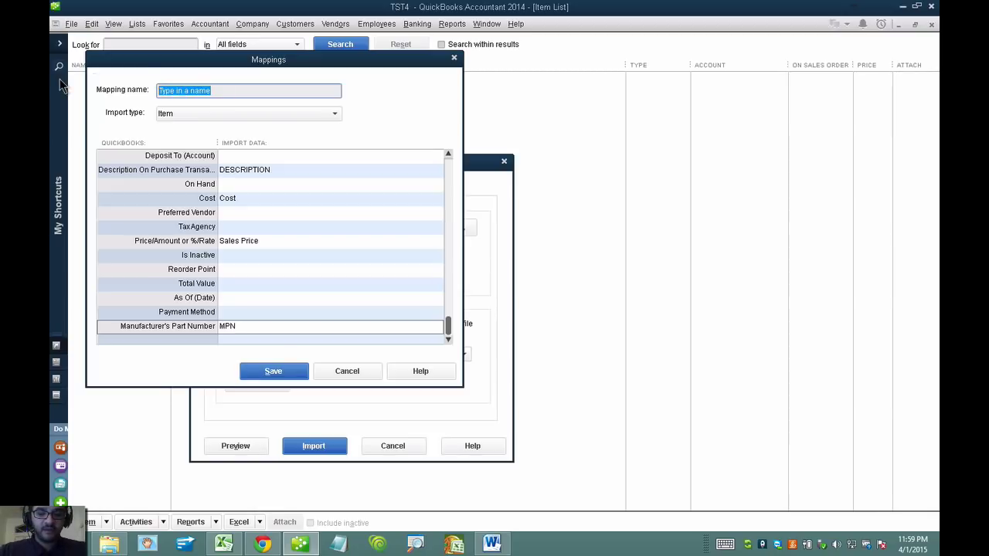
{"action": "type", "text": "item impor"}
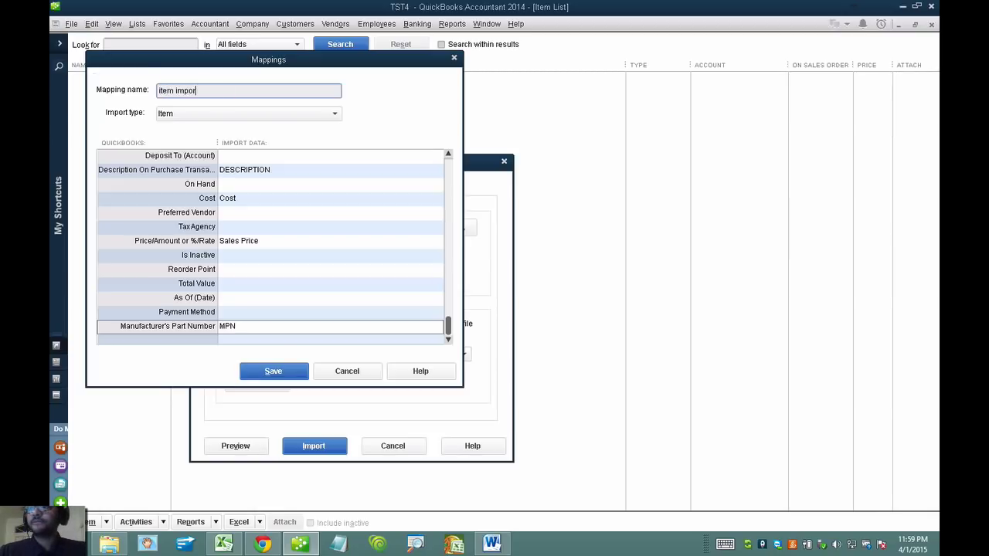
{"action": "type", "text": "t"}
{"action": "left_click", "coordinate": [283, 371]}
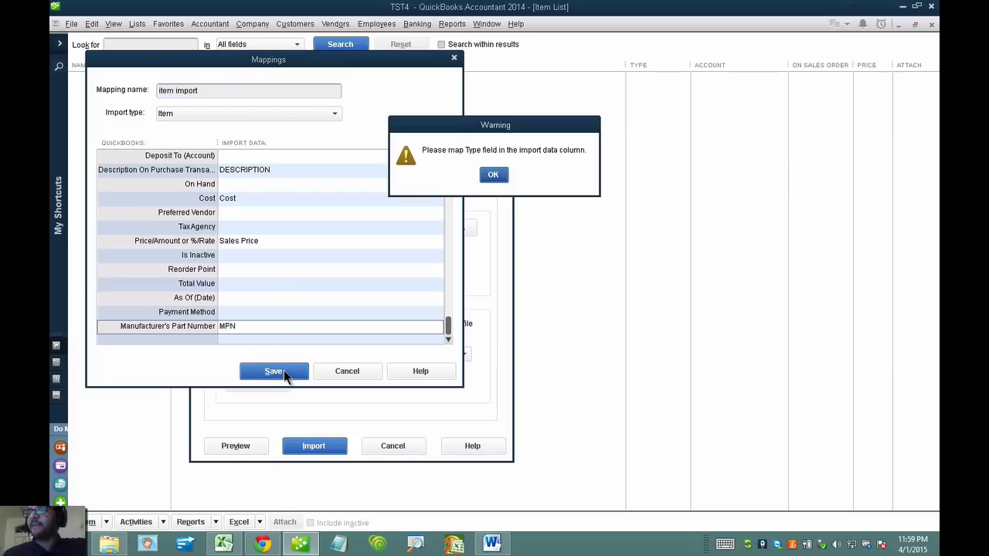
{"action": "left_click", "coordinate": [495, 177]}
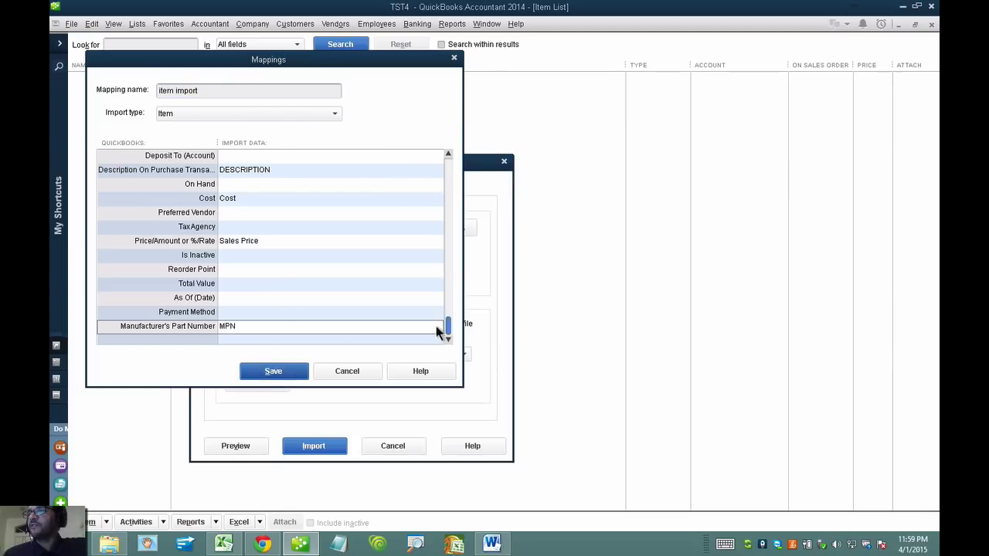
Step: Map the Type field to the Additional Info column and save the mapping
{"action": "left_click_drag", "start_coordinate": [444, 326], "coordinate": [445, 135]}
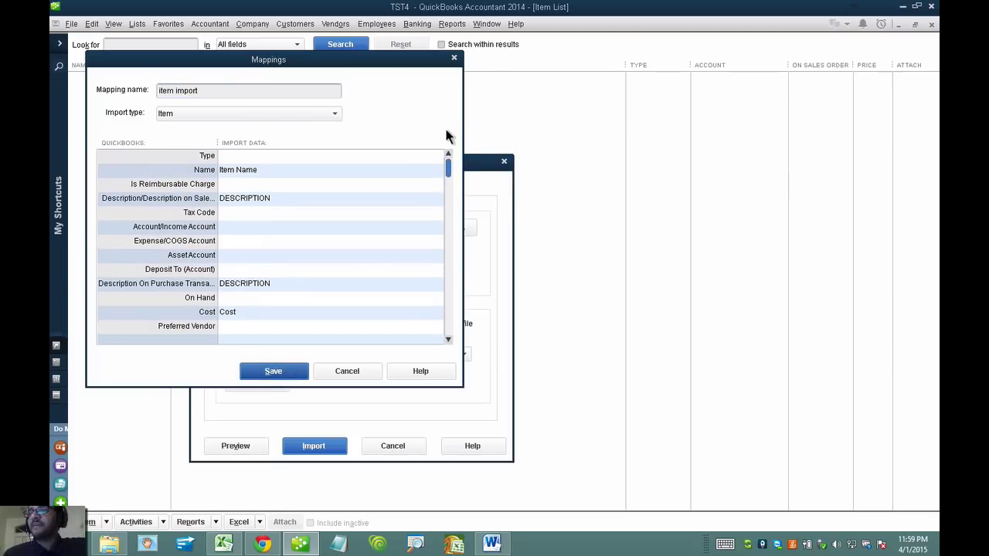
{"action": "left_click", "coordinate": [239, 156]}
{"action": "left_click", "coordinate": [239, 157]}
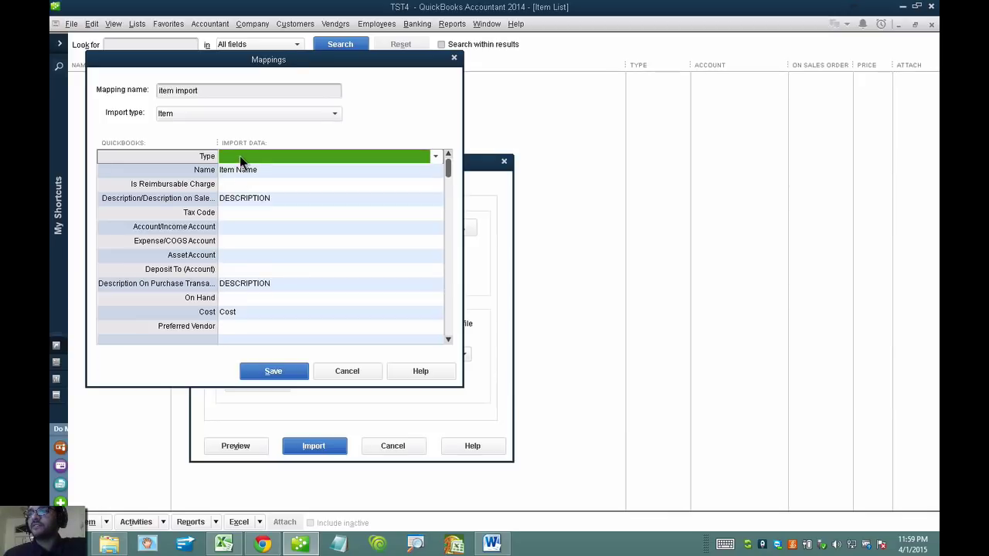
{"action": "left_click", "coordinate": [239, 156]}
{"action": "left_click", "coordinate": [262, 274]}
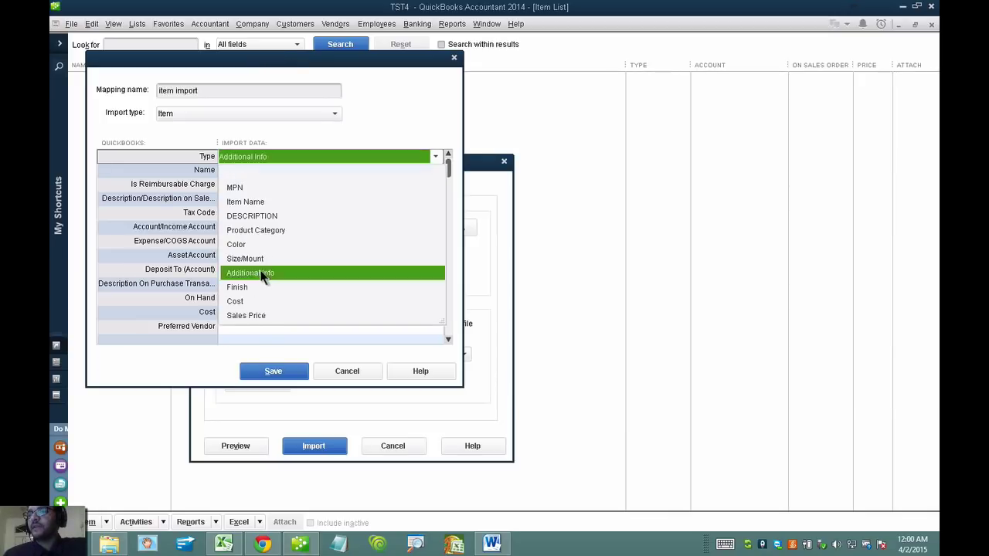
{"action": "left_click", "coordinate": [267, 371]}
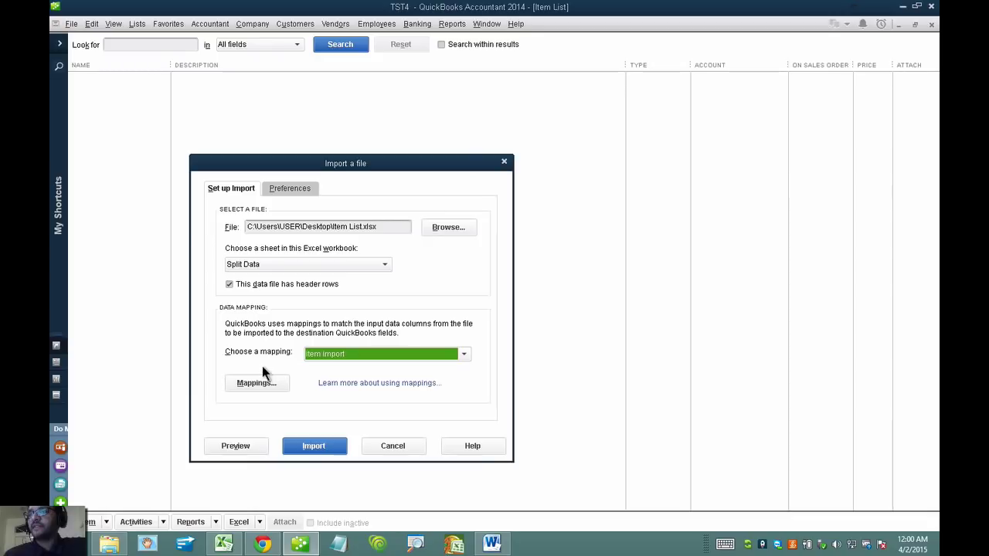
Step: Try to preview the import, and close the Item List.xlsx workbook in Excel
{"action": "left_click", "coordinate": [225, 450]}
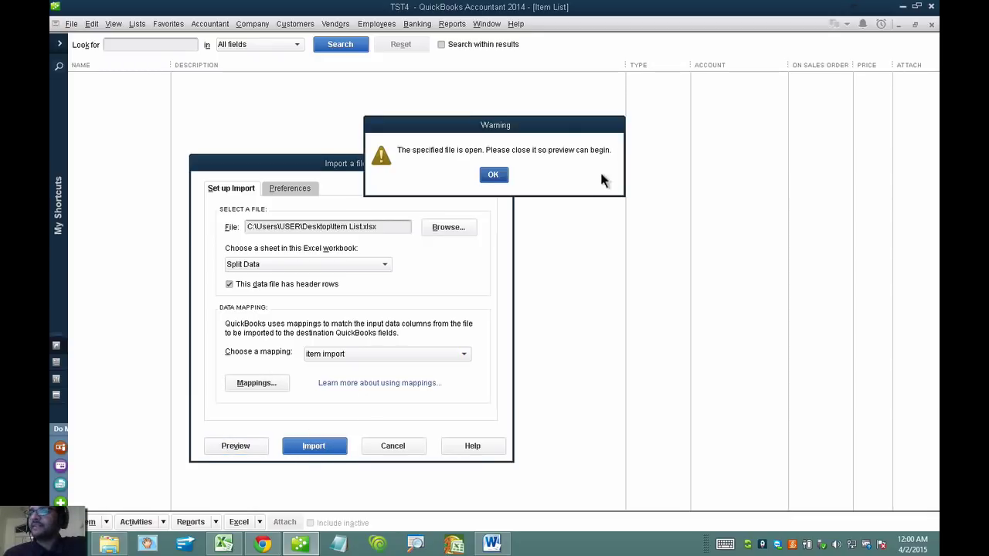
{"action": "left_click", "coordinate": [492, 175]}
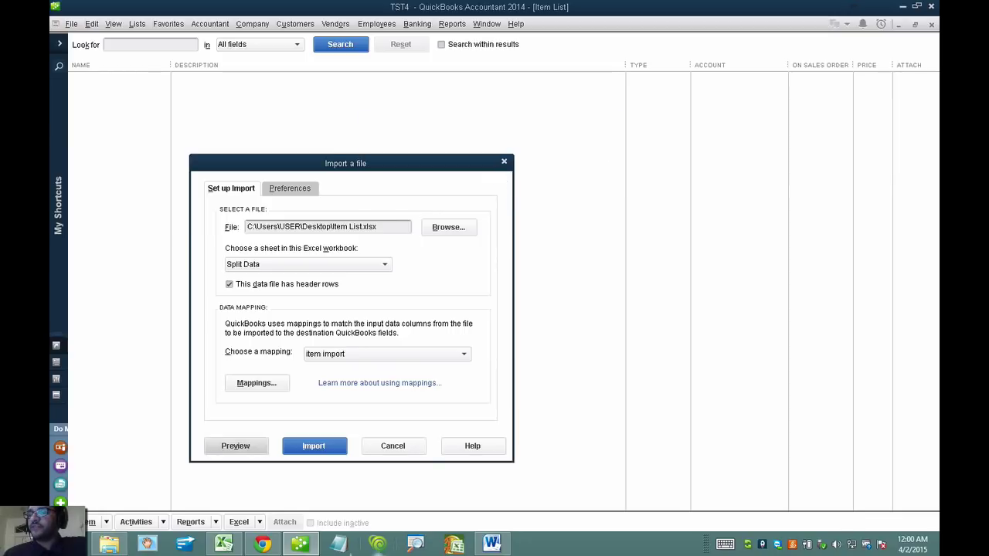
{"action": "left_click", "coordinate": [224, 545]}
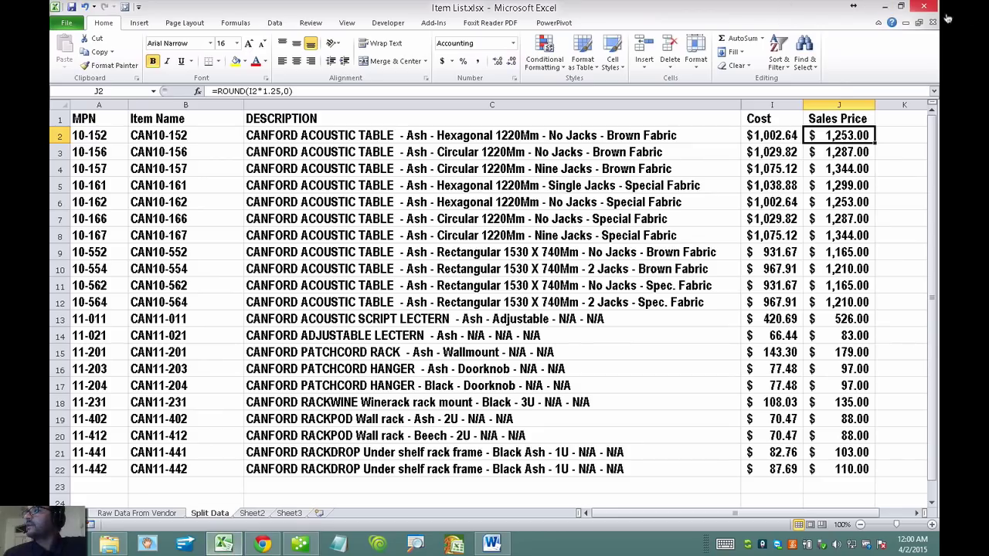
{"action": "key", "text": "ctrl+w"}
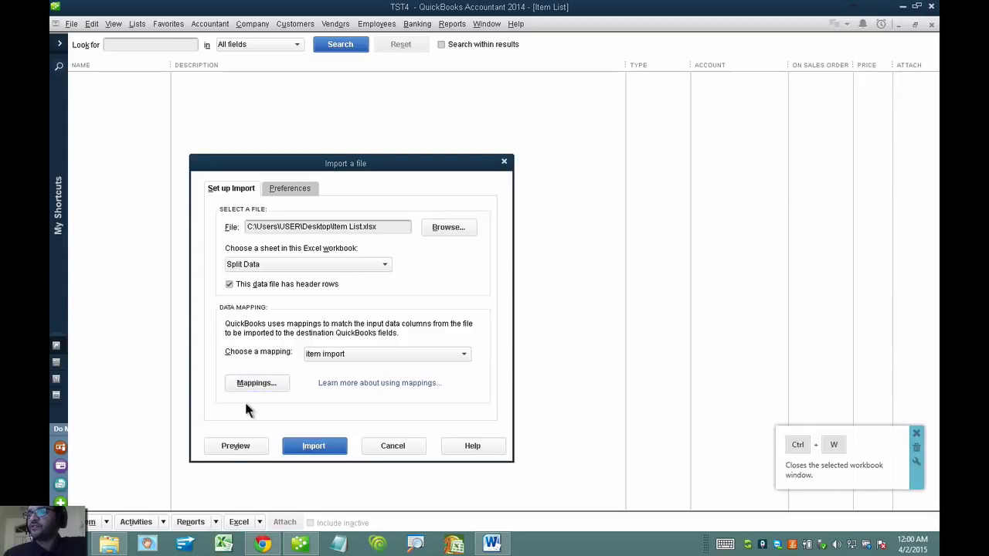
Step: Preview the import, examine the Type error on the first row, and cancel both the preview and the import
{"action": "left_click", "coordinate": [236, 448]}
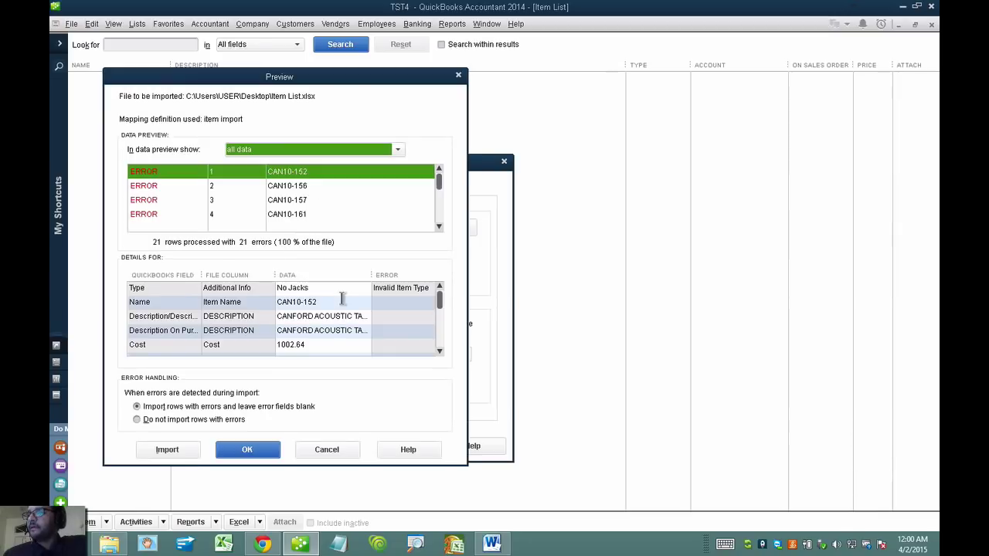
{"action": "left_click", "coordinate": [158, 172]}
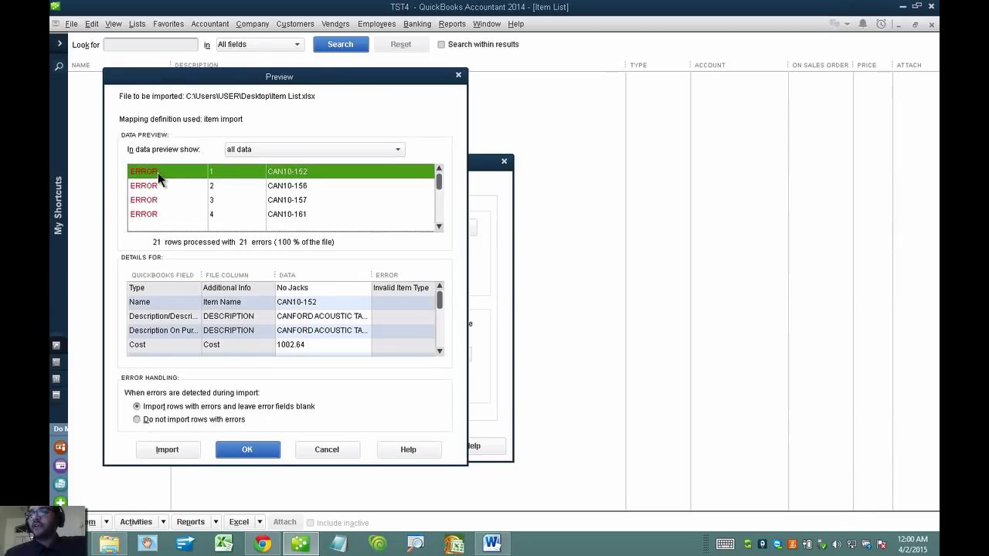
{"action": "left_click", "coordinate": [411, 287]}
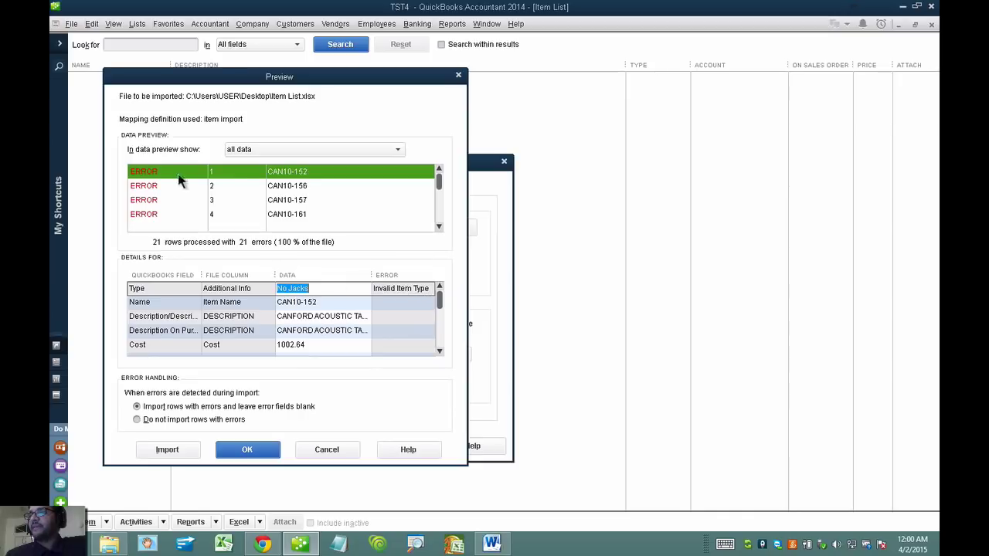
{"action": "left_click", "coordinate": [325, 448]}
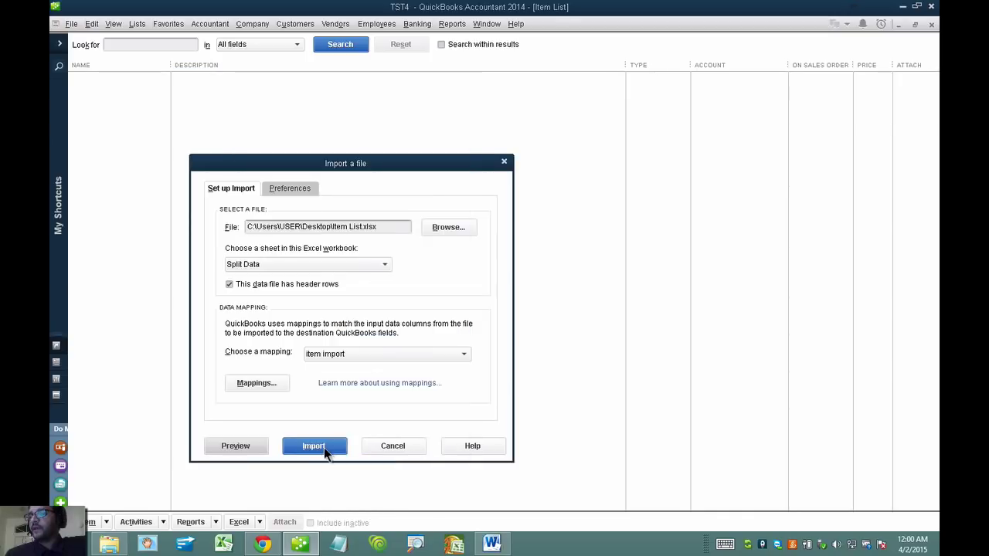
{"action": "left_click", "coordinate": [386, 448]}
Step: Switch to Excel and enter the header "Income Account" in cell K1 of the Split Data sheet in Item List.xlsx
{"action": "left_click", "coordinate": [223, 543]}
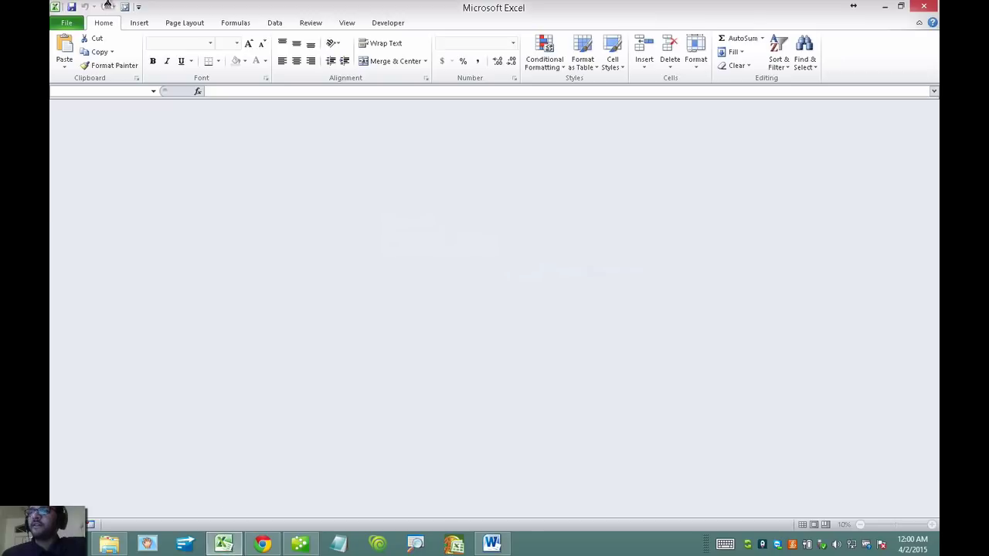
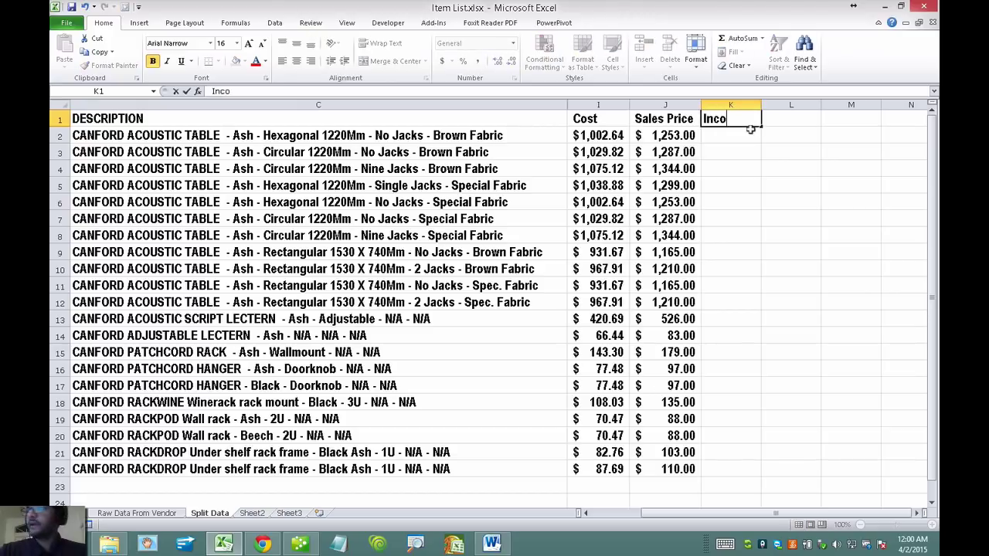
{"action": "type", "text": "Acc"}
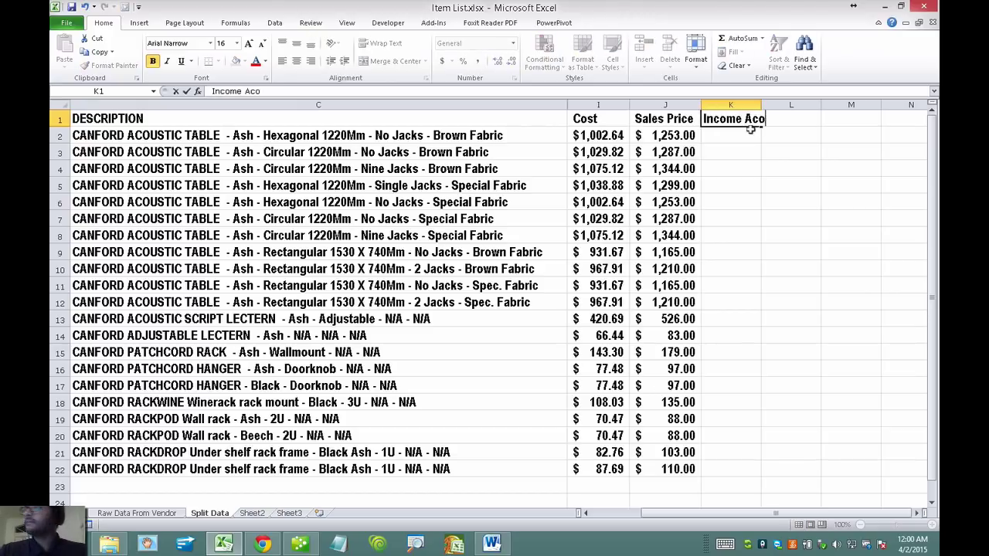
{"action": "key", "text": "BackSpace"}
{"action": "type", "text": "ount"}
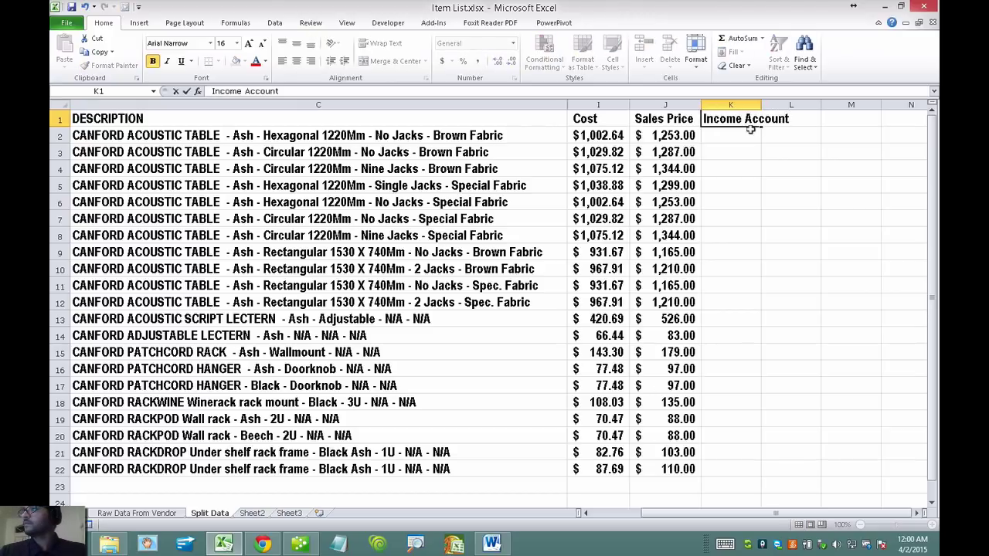
Step: Add the headers "Cost Account" in cell L1 and "Inventory Account" in cell M1
{"action": "key", "text": "Tab"}
{"action": "type", "text": "Exa"}
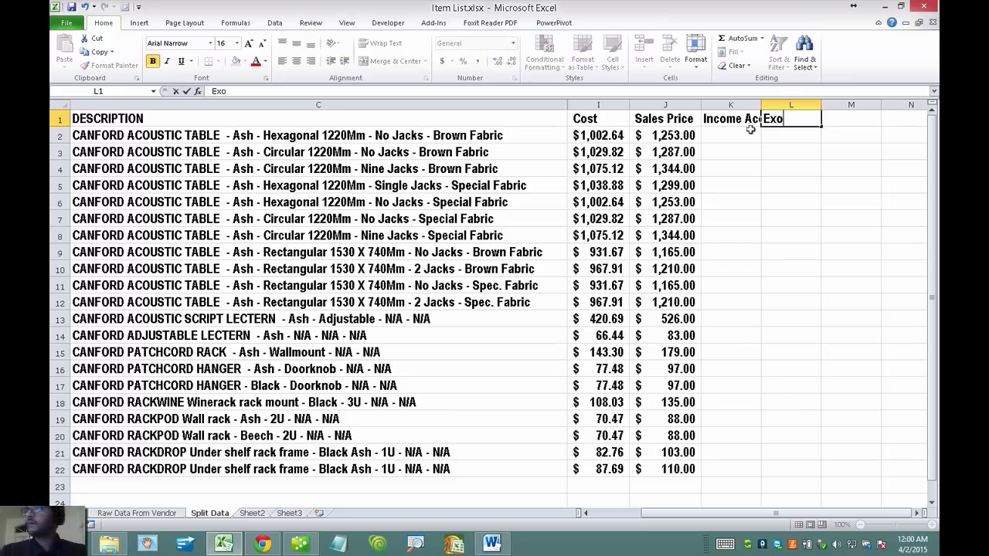
{"action": "key", "text": "BackSpace"}
{"action": "key", "text": "BackSpace"}
{"action": "key", "text": "BackSpace"}
{"action": "type", "text": "CO"}
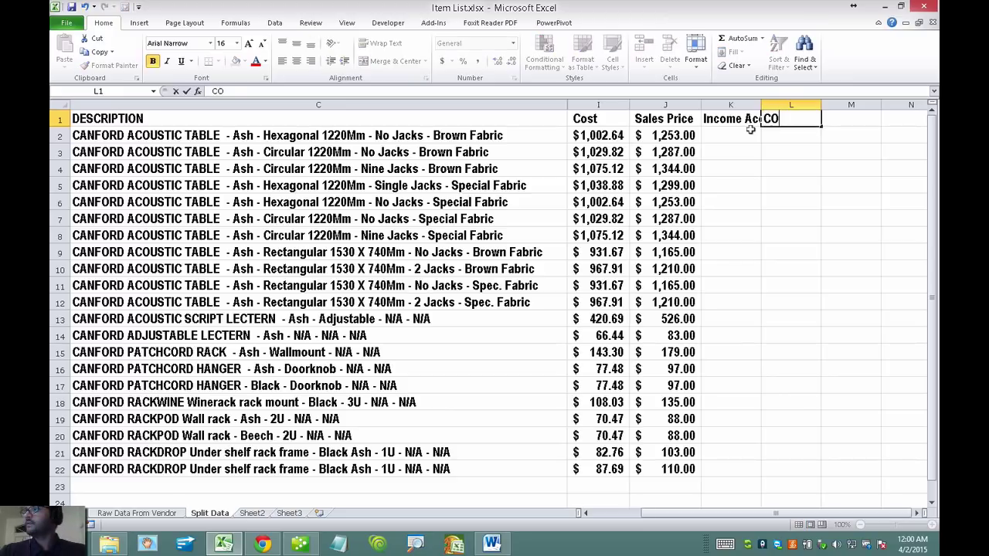
{"action": "key", "text": "BackSpace"}
{"action": "type", "text": "ost Account"}
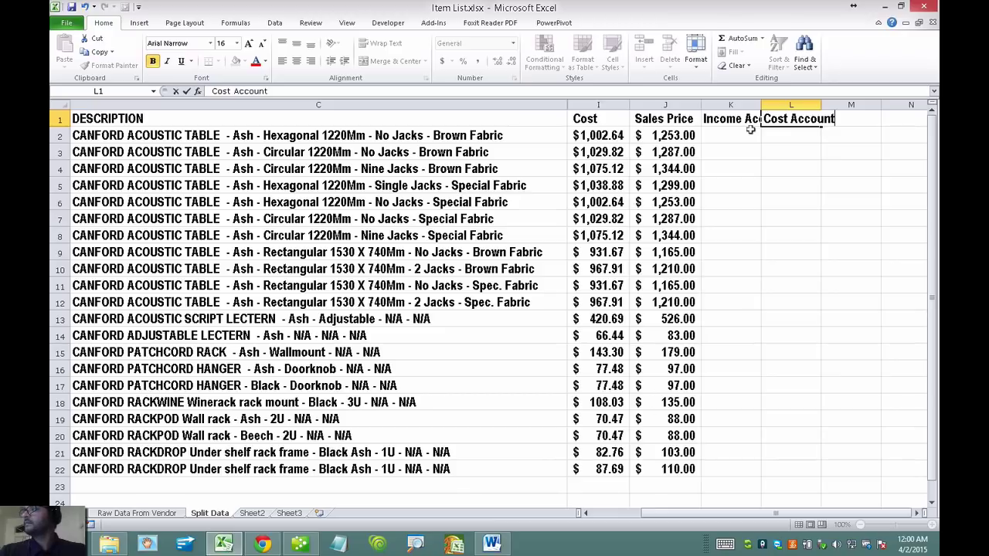
{"action": "key", "text": "Tab"}
{"action": "type", "text": "In"}
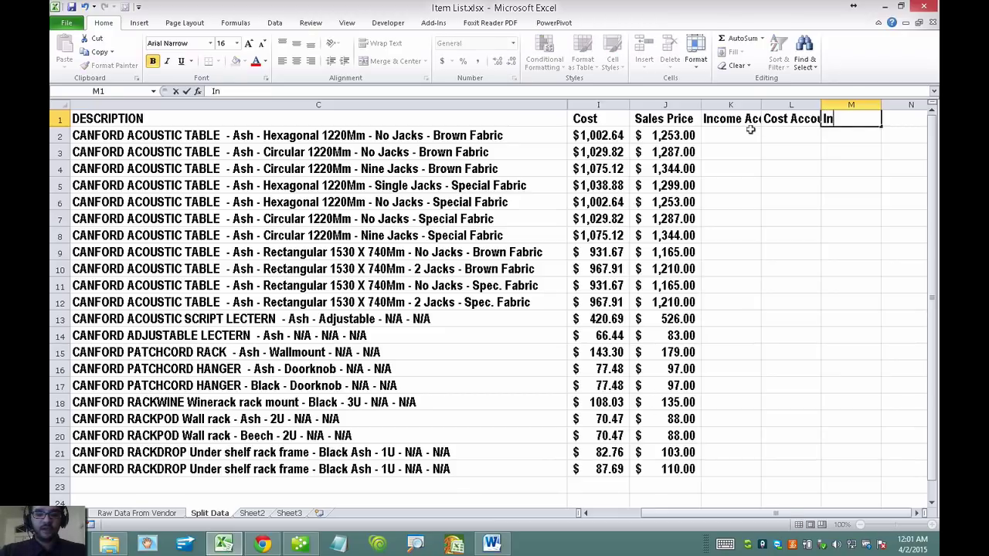
{"action": "type", "text": "ventory Account"}
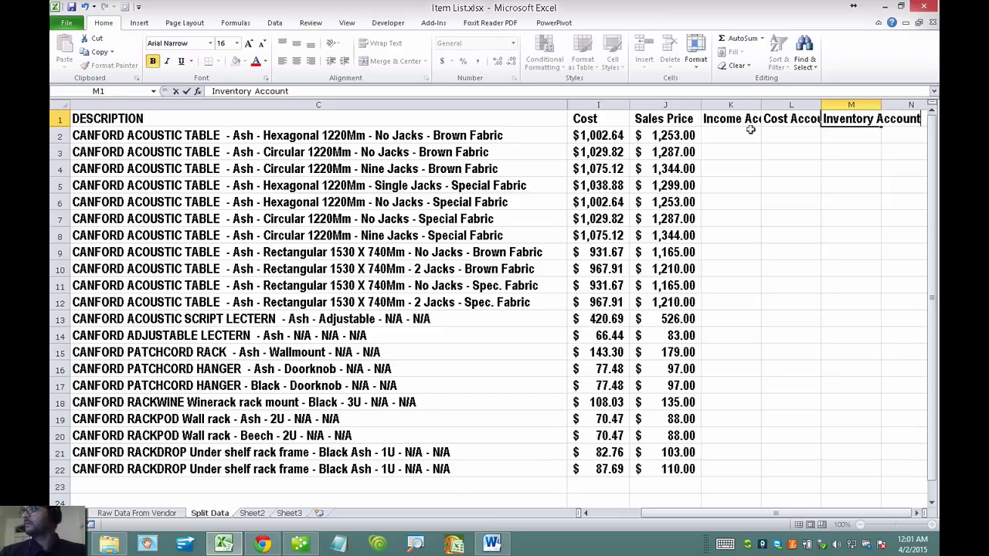
Step: Enter "Sales" in K2 and fill it down the Income Account column to row 22
{"action": "left_click", "coordinate": [754, 134]}
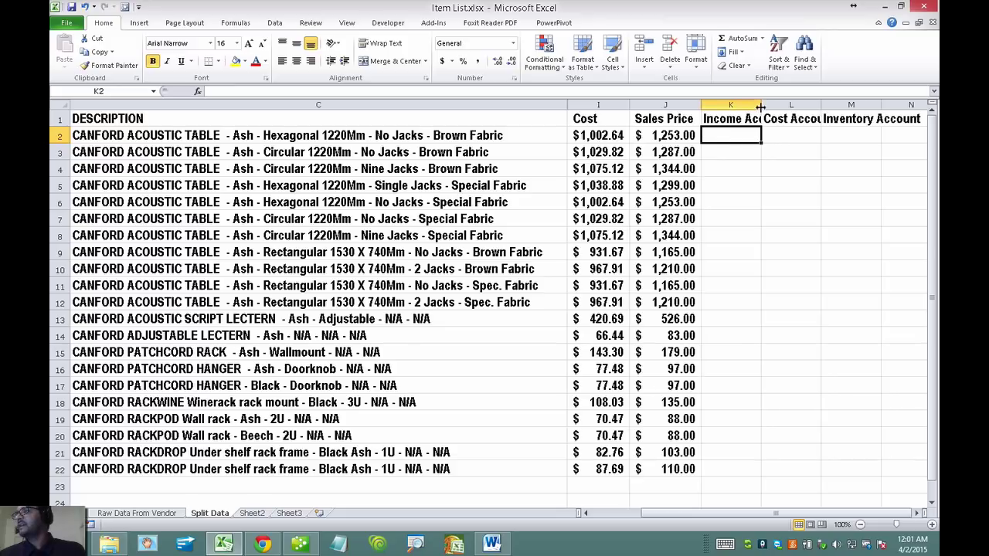
{"action": "type", "text": "Sales"}
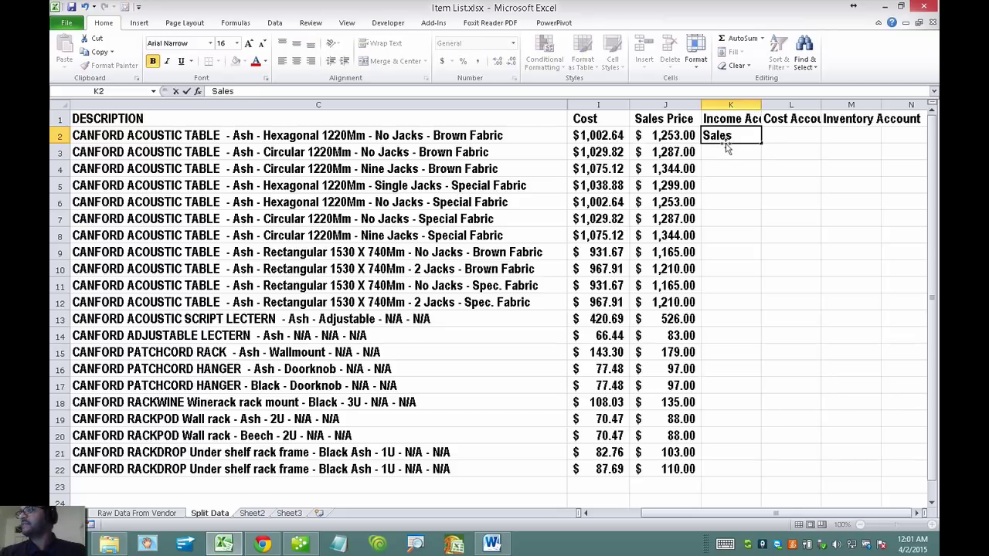
{"action": "key", "text": "Return"}
{"action": "left_click", "coordinate": [754, 137]}
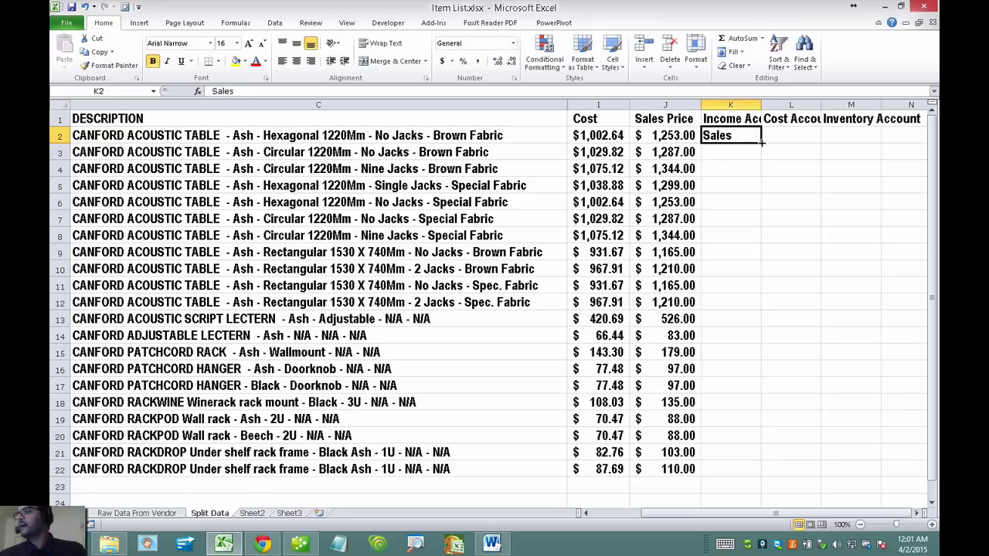
{"action": "double_click", "coordinate": [762, 142]}
Step: Enter "cost of goods sold" as the cost account in cell L2
{"action": "left_click", "coordinate": [794, 136]}
{"action": "type", "text": "Cos"}
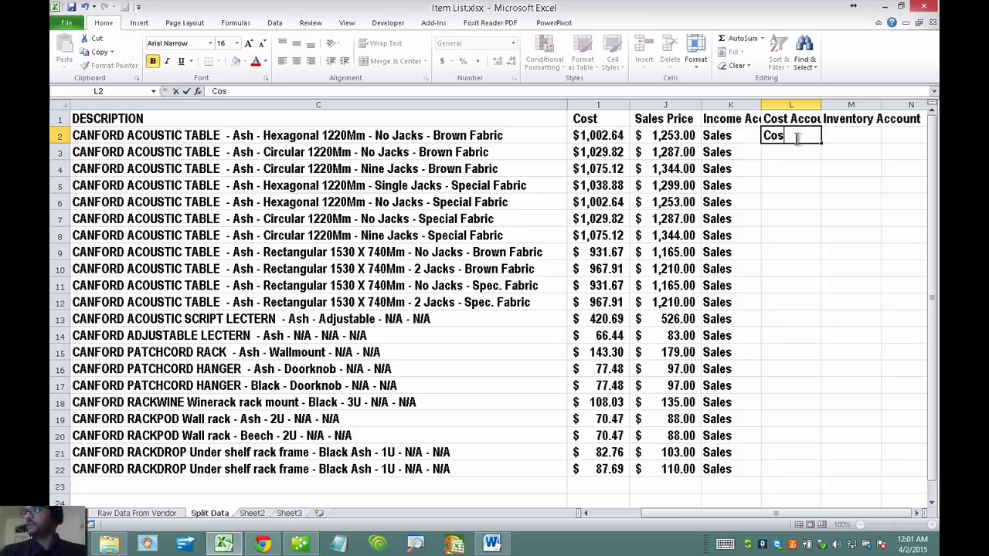
{"action": "type", "text": "ogs"}
{"action": "key", "text": "BackSpace"}
{"action": "key", "text": "BackSpace"}
{"action": "key", "text": "BackSpace"}
{"action": "key", "text": "BackSpace"}
{"action": "type", "text": "cost of"}
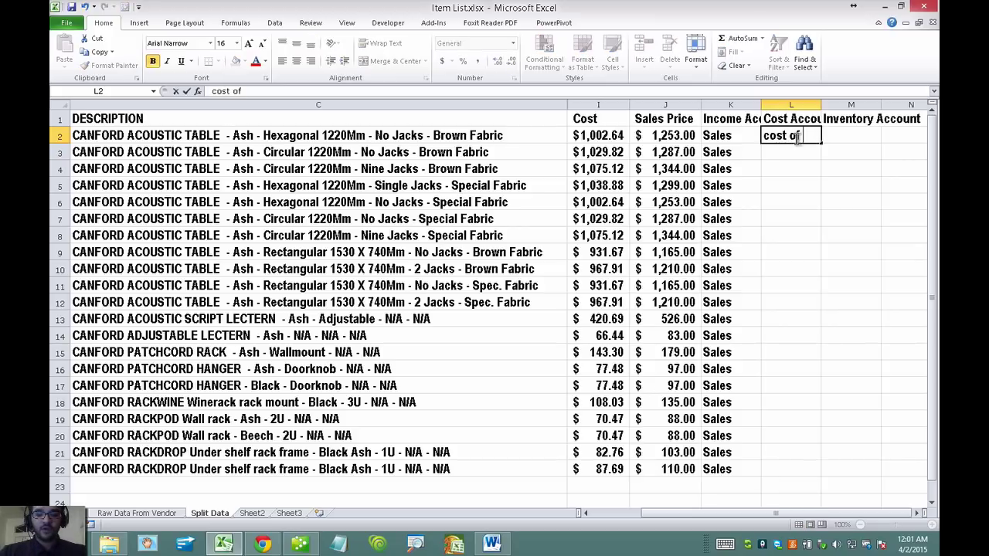
{"action": "type", "text": " goods"}
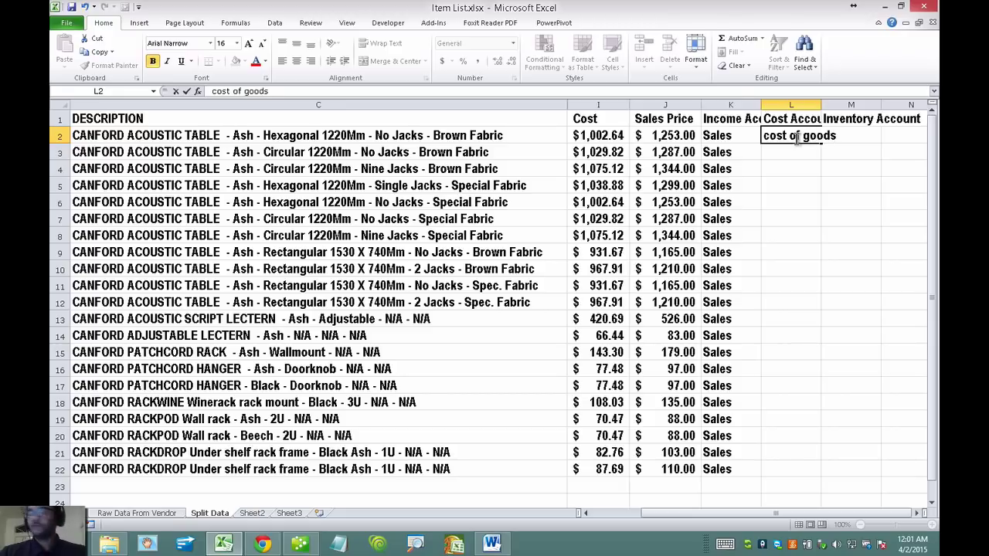
{"action": "type", "text": " sold"}
{"action": "left_click", "coordinate": [790, 167]}
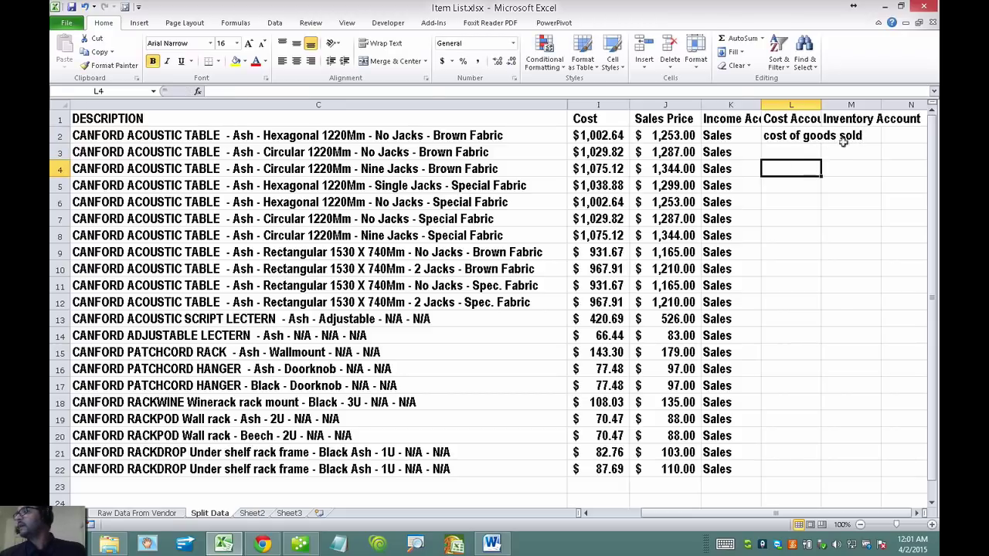
Step: Enter "inventory Asset" as the inventory account in cell M2
{"action": "left_click", "coordinate": [846, 134]}
{"action": "type", "text": "in"}
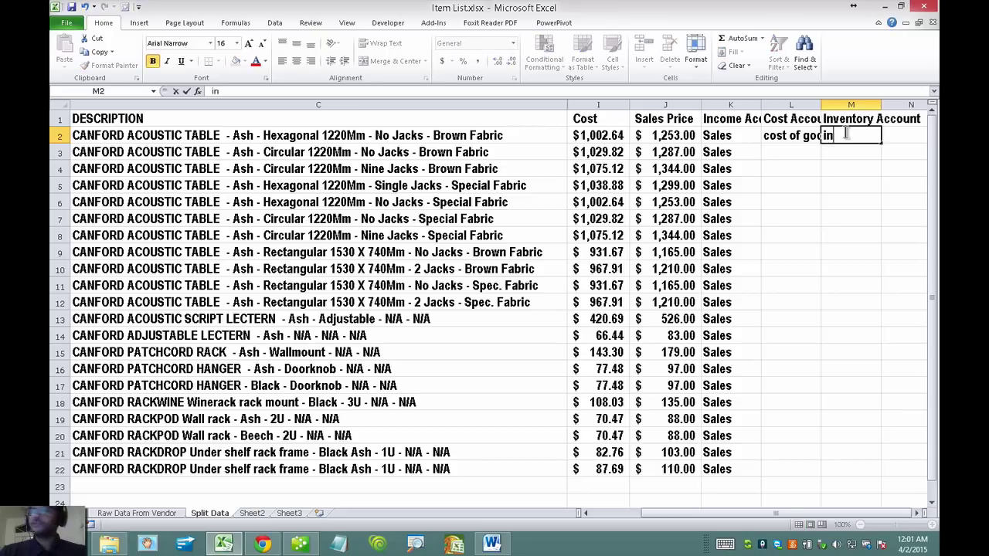
{"action": "type", "text": "ventory Asset"}
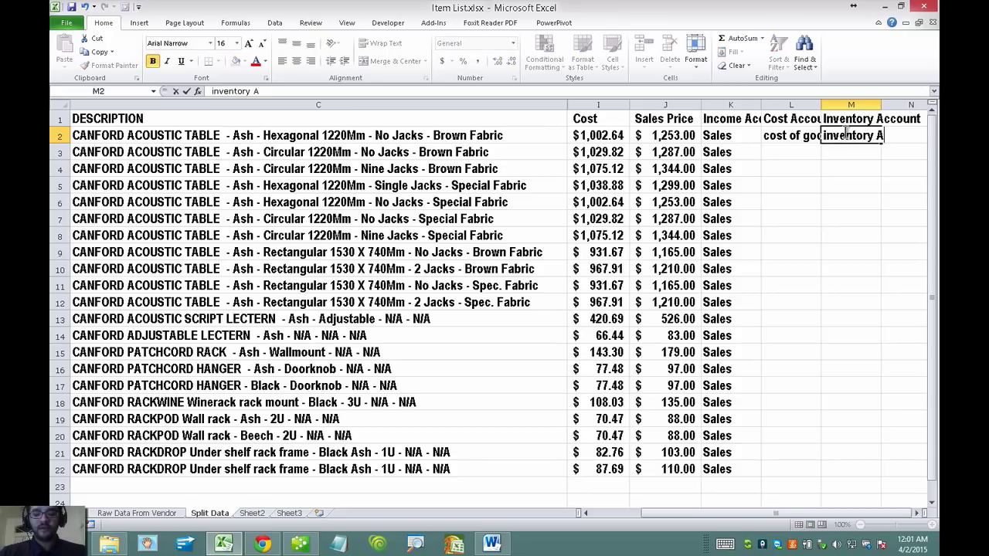
{"action": "key", "text": "Return"}
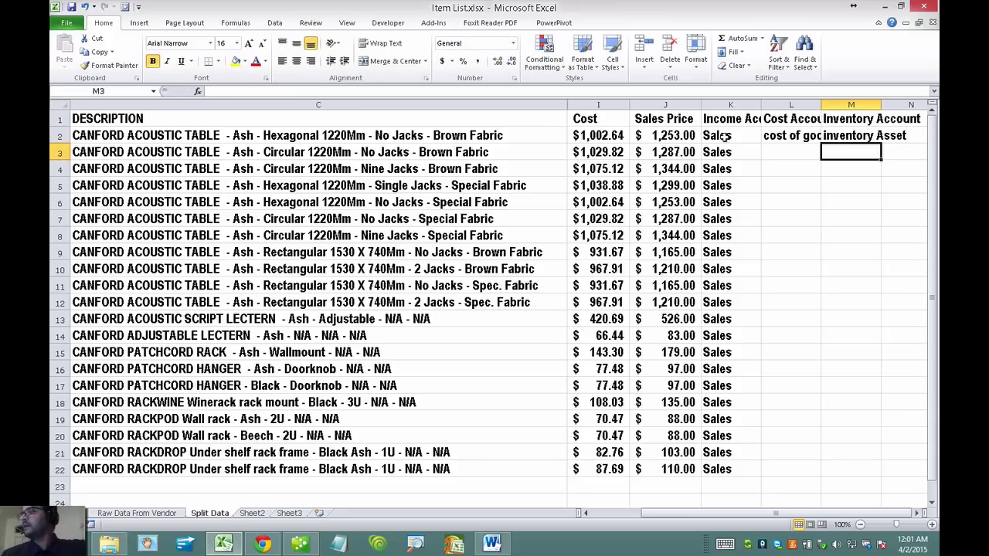
Step: Fill the cost account and inventory account values from L2:M2 down both columns to row 22
{"action": "mouse_move", "coordinate": [794, 138]}
{"action": "left_mouse_down"}
{"action": "mouse_move", "coordinate": [900, 136]}
{"action": "mouse_move", "coordinate": [803, 135]}
{"action": "left_mouse_up"}
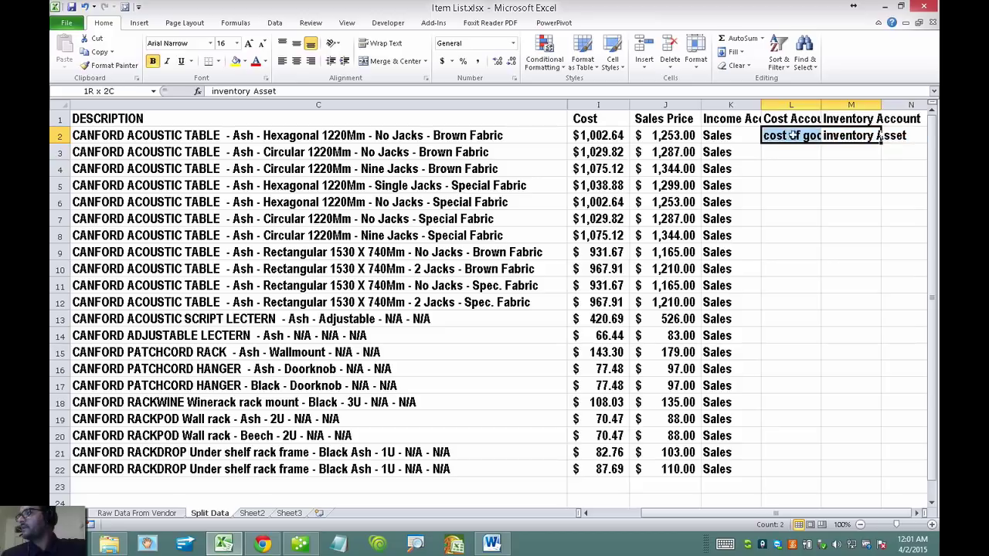
{"action": "double_click", "coordinate": [881, 141]}
{"action": "left_click", "coordinate": [825, 252]}
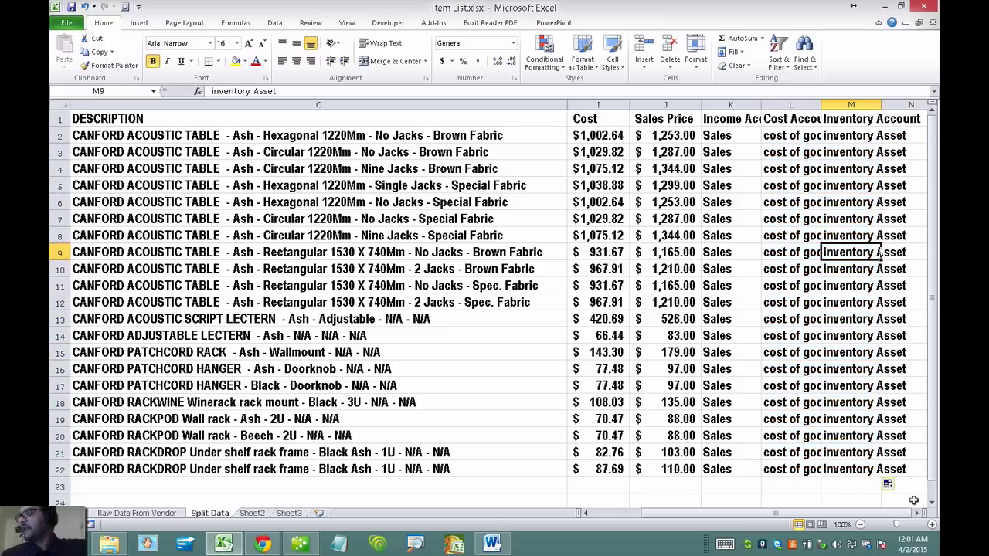
Step: Widen column M to fit the full Inventory Account header
{"action": "left_click", "coordinate": [918, 513]}
{"action": "left_click", "coordinate": [919, 514]}
{"action": "left_click", "coordinate": [352, 202]}
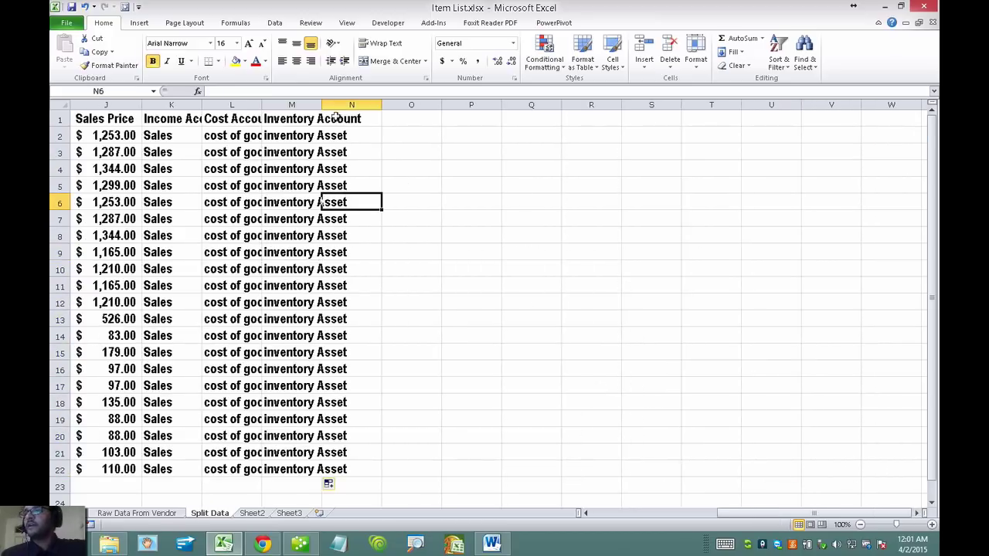
{"action": "left_click_drag", "start_coordinate": [322, 108], "coordinate": [361, 108]}
Step: Add the header "Item Type" in cell N1
{"action": "left_click", "coordinate": [396, 123]}
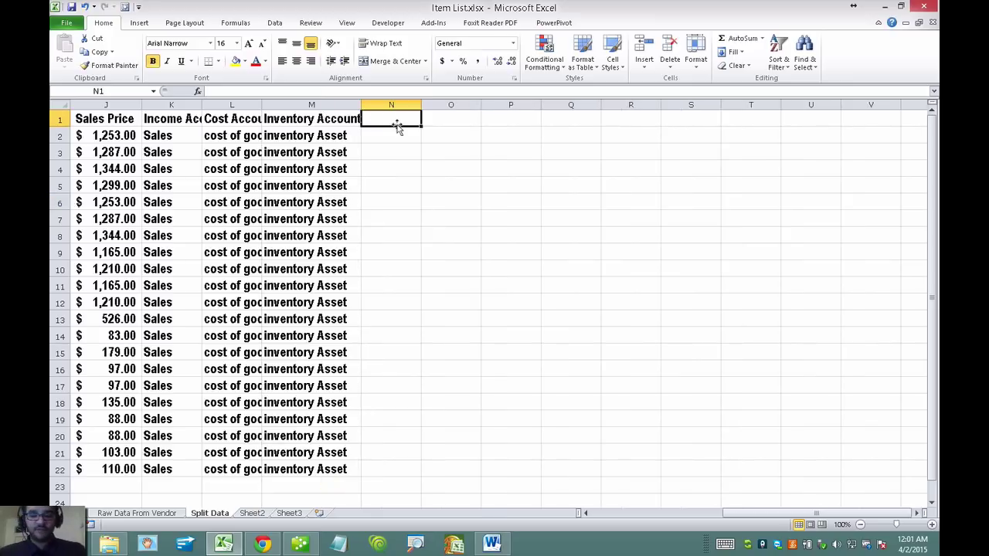
{"action": "type", "text": "Ty"}
{"action": "key", "text": "BackSpace"}
{"action": "key", "text": "BackSpace"}
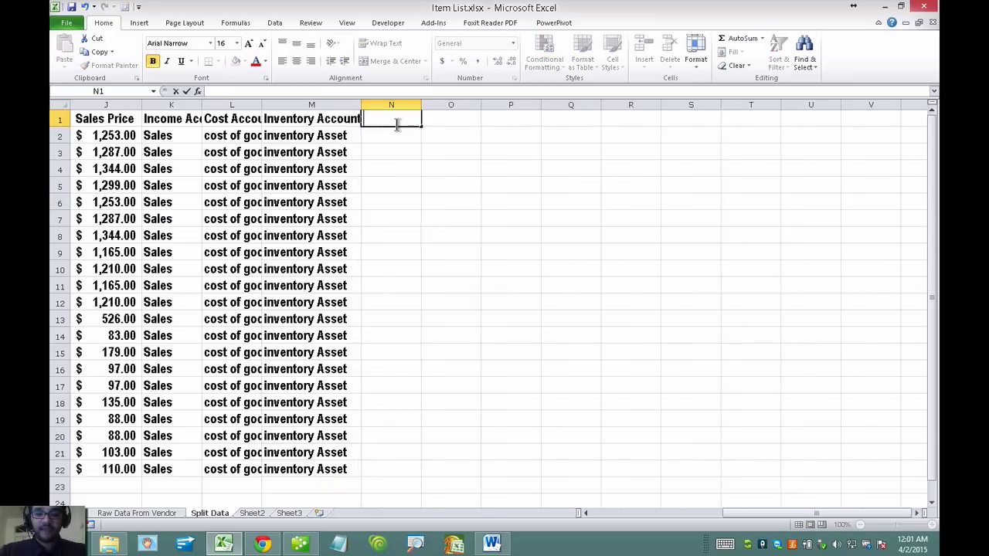
{"action": "type", "text": "Item Type"}
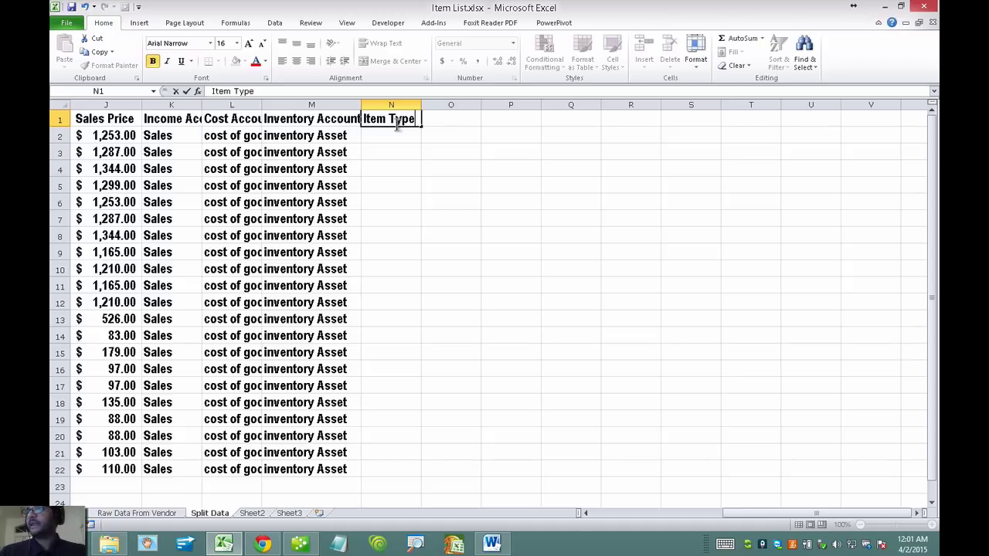
{"action": "key", "text": "Return"}
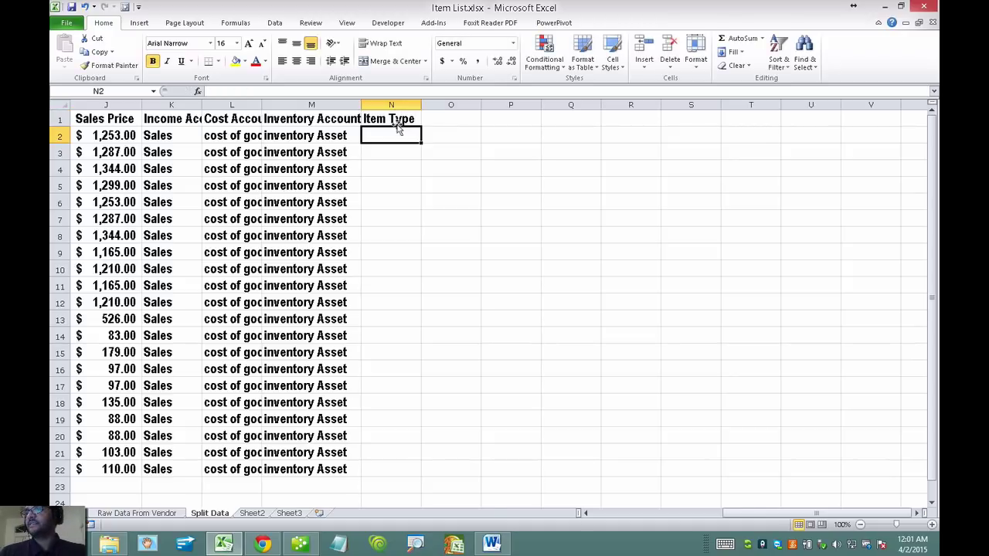
Step: Enter "Inventory Part" in N2, fill it down the Item Type column to row 22, and widen column N to fit
{"action": "type", "text": "In"}
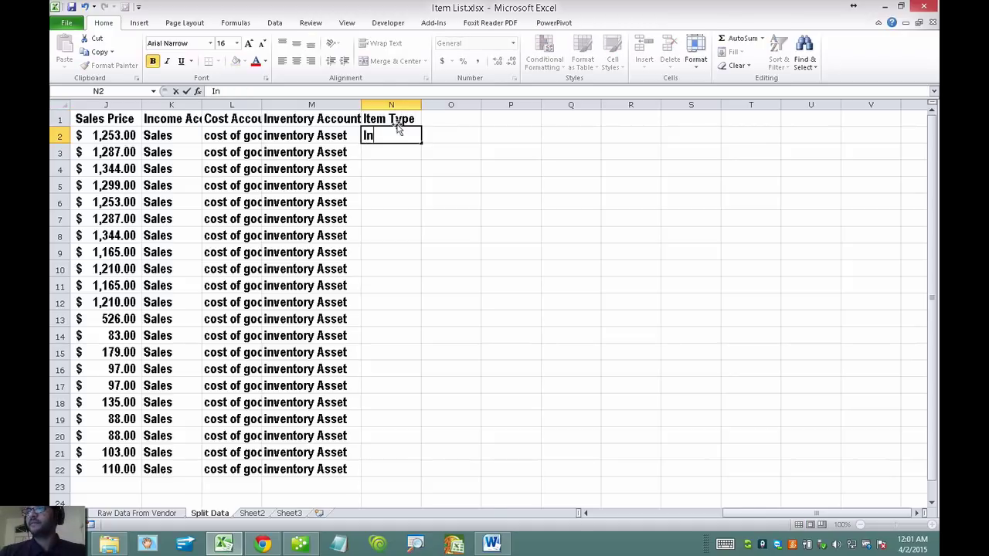
{"action": "type", "text": "ventory Pa"}
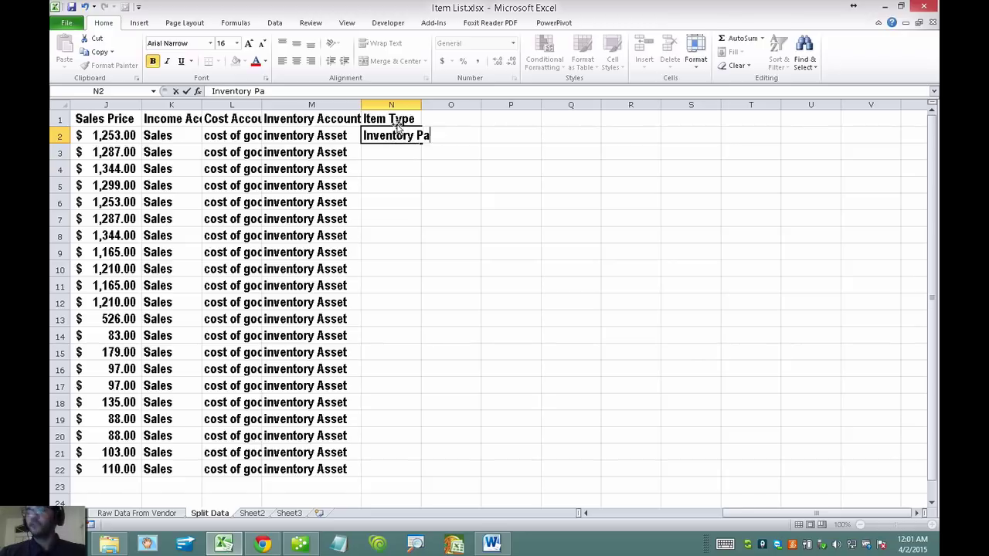
{"action": "type", "text": "rt"}
{"action": "key", "text": "Return"}
{"action": "left_click", "coordinate": [395, 139]}
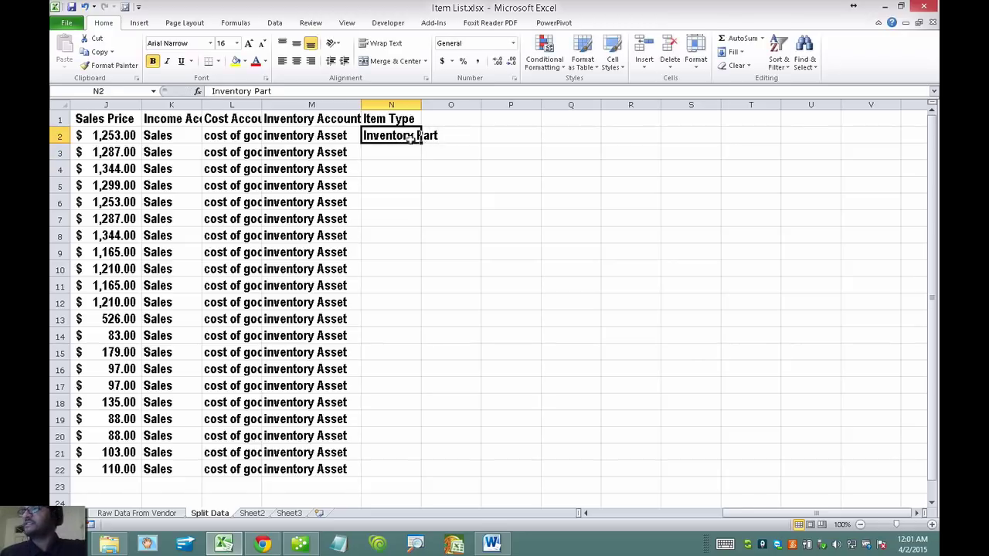
{"action": "double_click", "coordinate": [422, 139]}
{"action": "left_click_drag", "start_coordinate": [421, 104], "coordinate": [458, 104]}
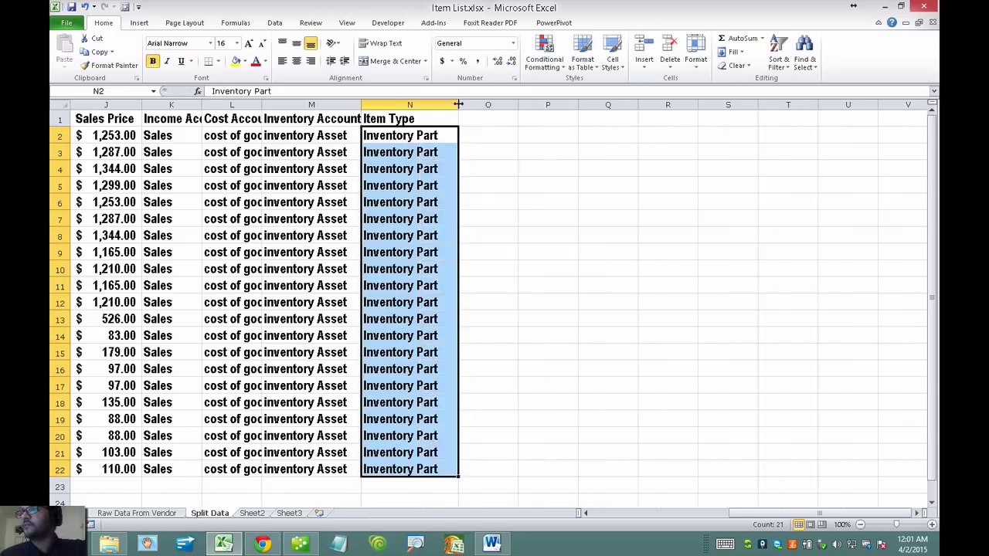
Step: Save the Item List workbook and close it
{"action": "left_click_drag", "start_coordinate": [748, 513], "coordinate": [718, 512]}
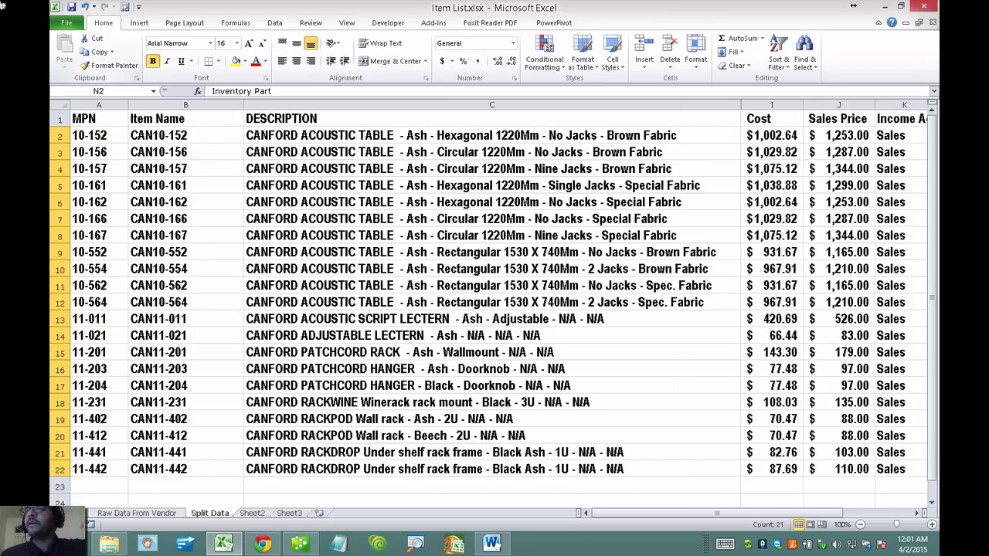
{"action": "mouse_move", "coordinate": [62, 8]}
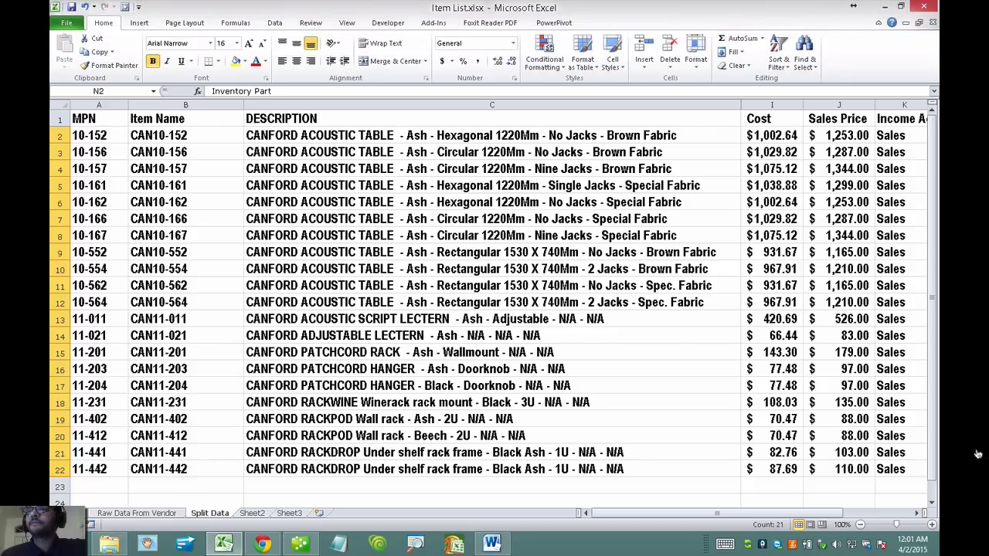
{"action": "left_click", "coordinate": [71, 7]}
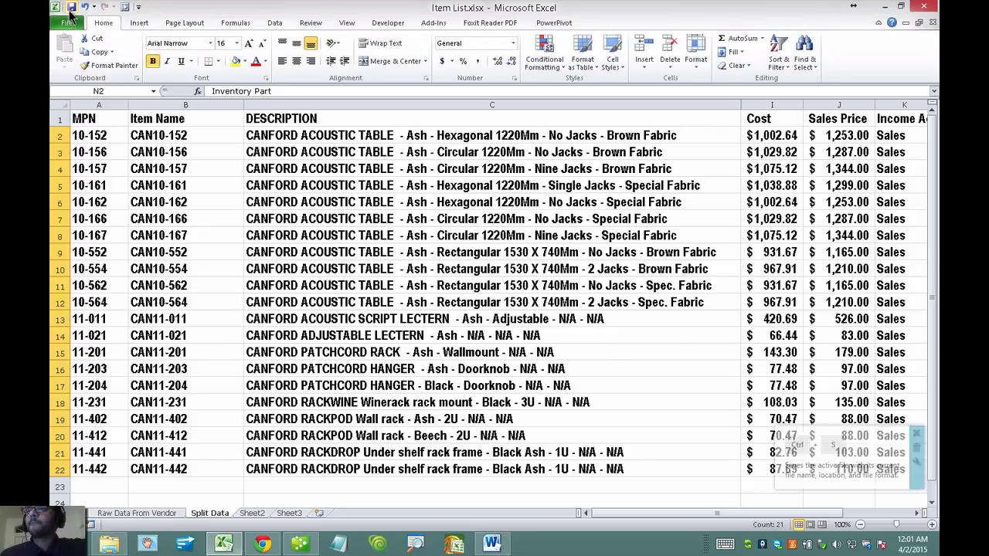
{"action": "left_click", "coordinate": [924, 11]}
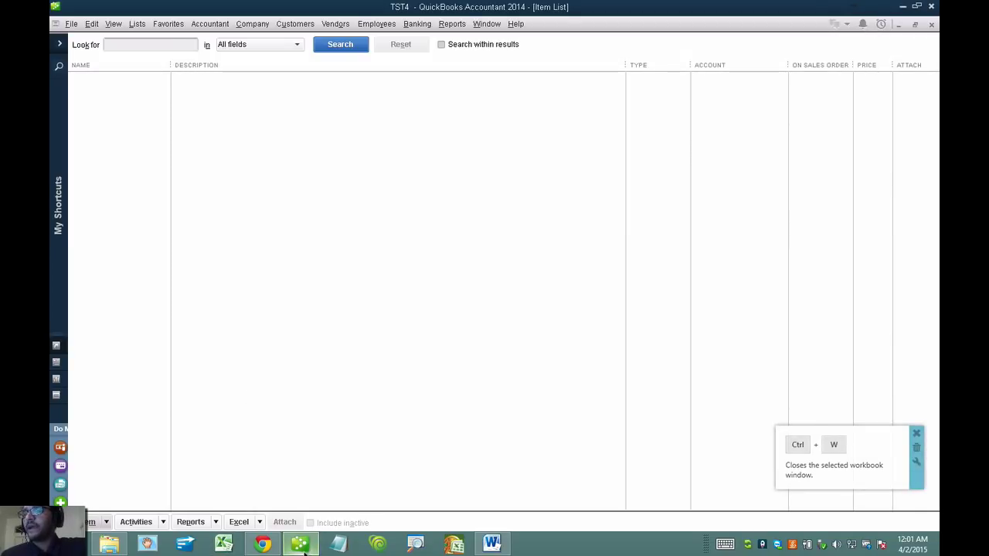
Step: Start an advanced Excel import in QuickBooks, declining the offer to add or edit multiple list entries
{"action": "left_click", "coordinate": [71, 24]}
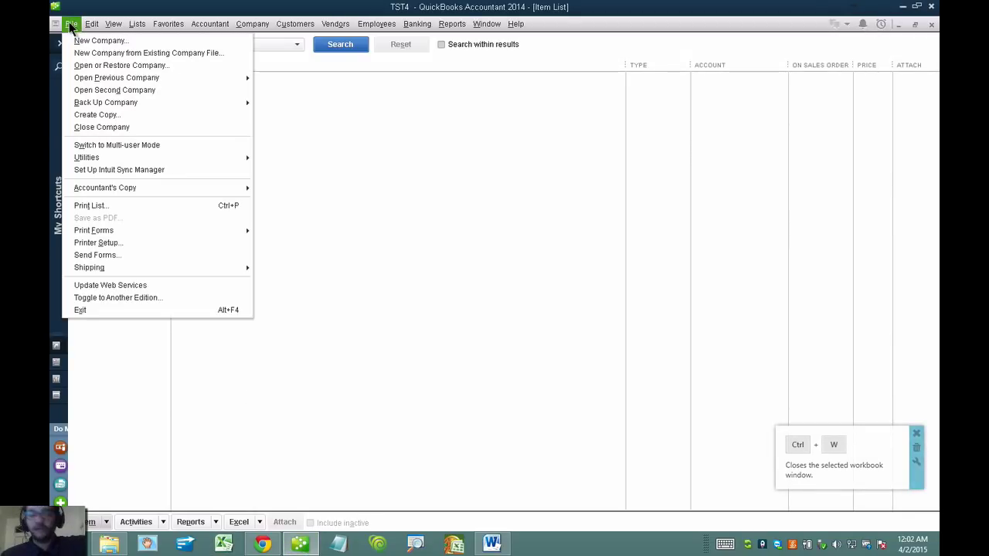
{"action": "mouse_move", "coordinate": [114, 158]}
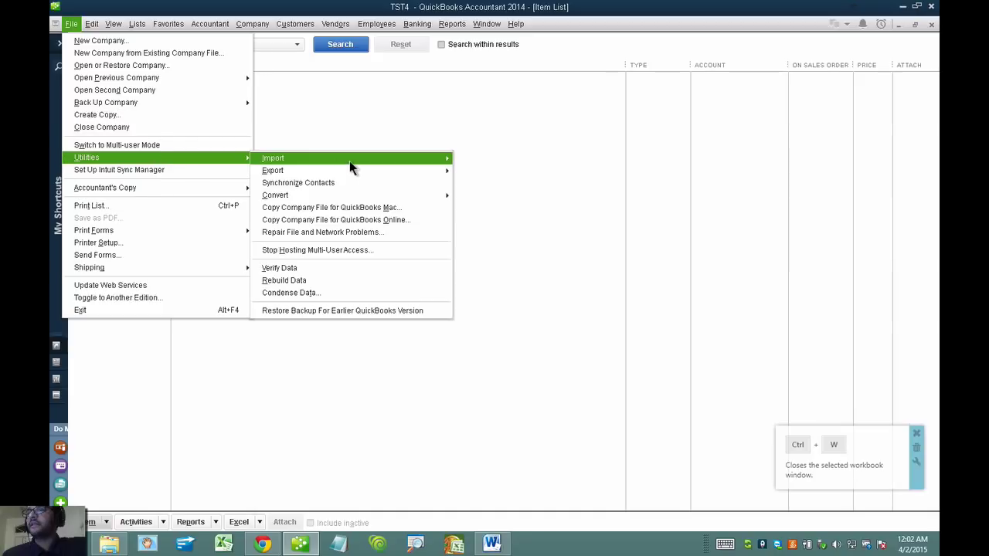
{"action": "left_click", "coordinate": [493, 161]}
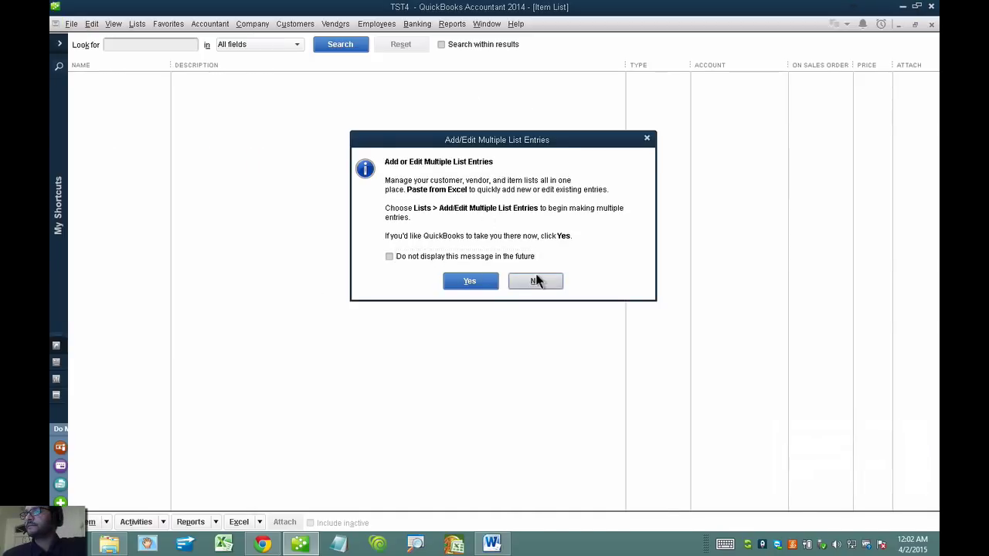
{"action": "left_click", "coordinate": [536, 281]}
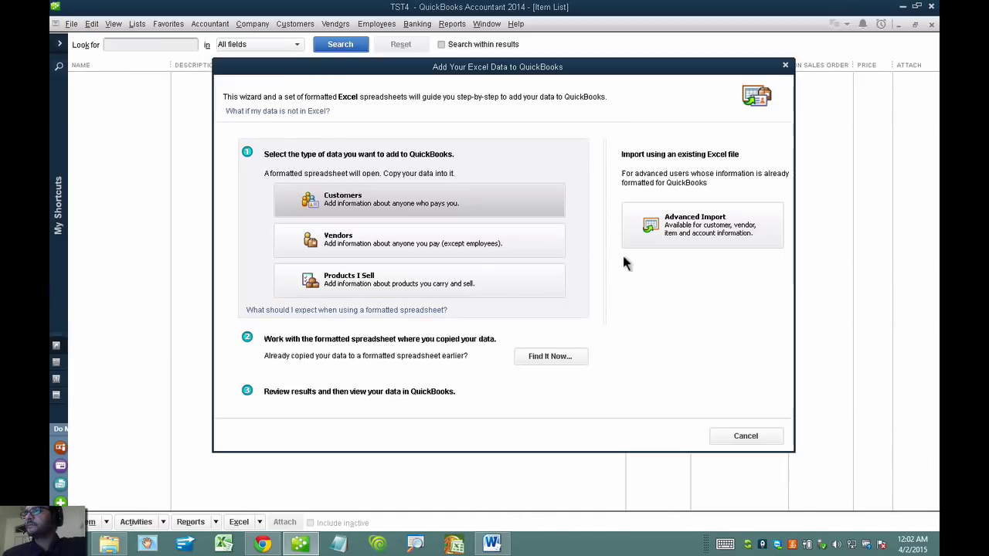
{"action": "left_click", "coordinate": [714, 230]}
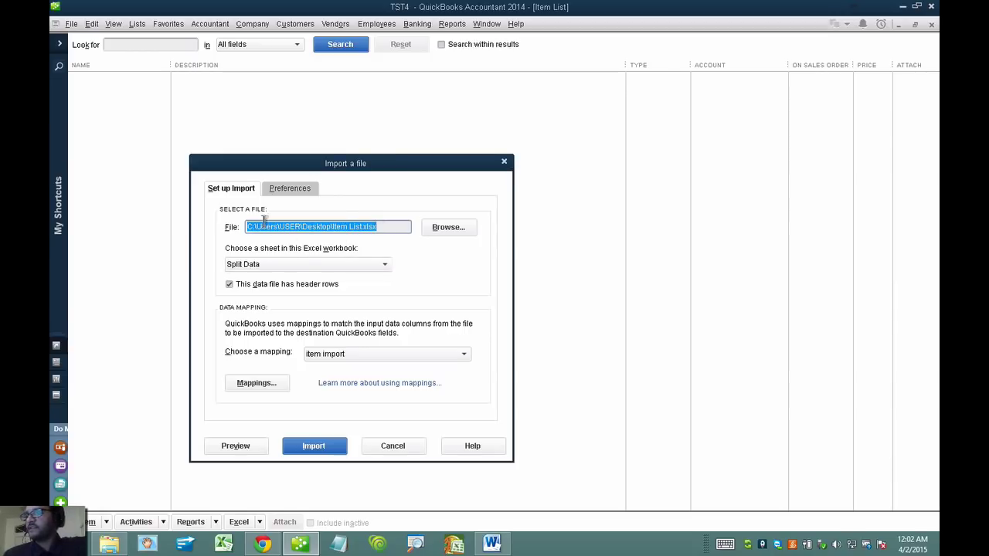
Step: Check the Item List.xlsx file path and Split Data sheet, and open the "item import" mapping for editing
{"action": "left_click_drag", "start_coordinate": [386, 228], "coordinate": [142, 223]}
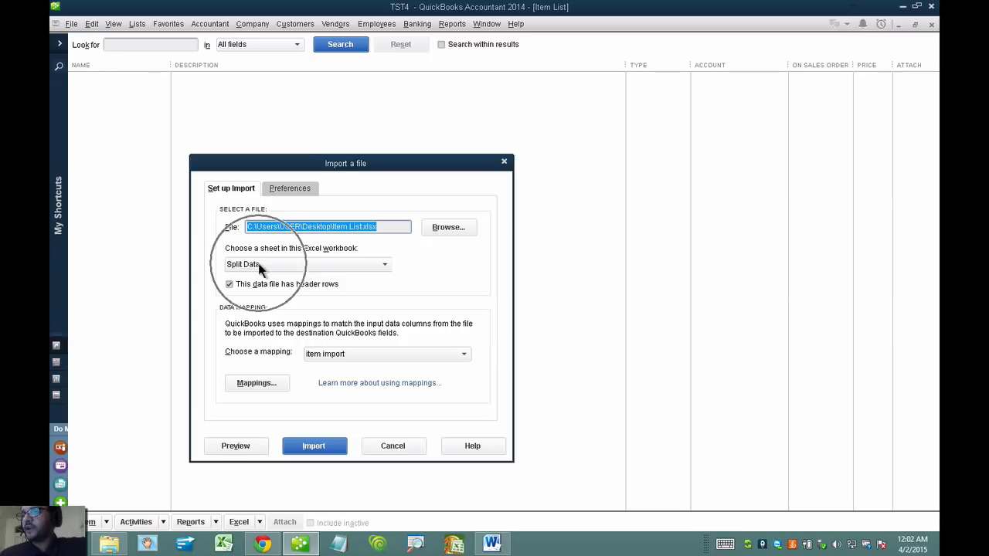
{"action": "left_click", "coordinate": [232, 265]}
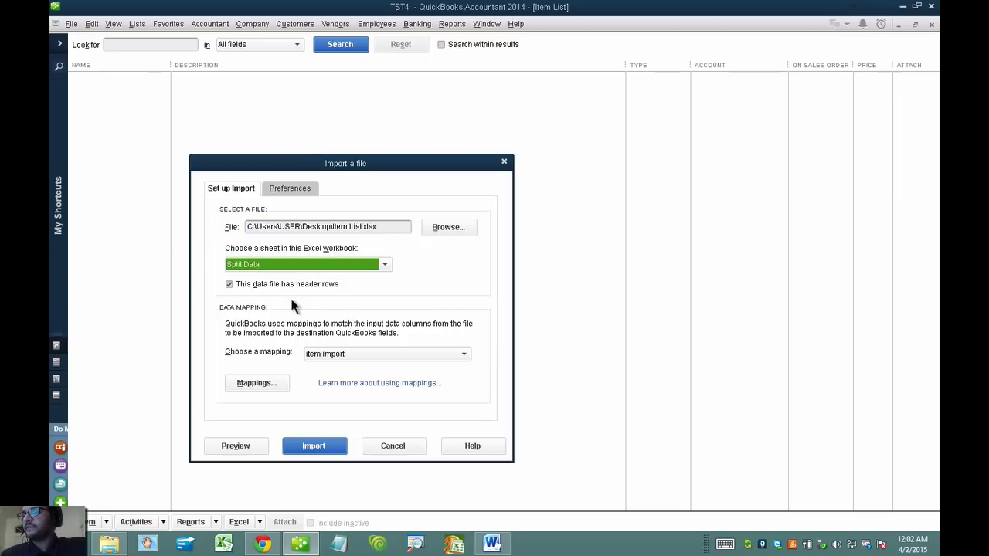
{"action": "left_click", "coordinate": [350, 352]}
{"action": "left_click", "coordinate": [350, 352]}
{"action": "left_click", "coordinate": [350, 352]}
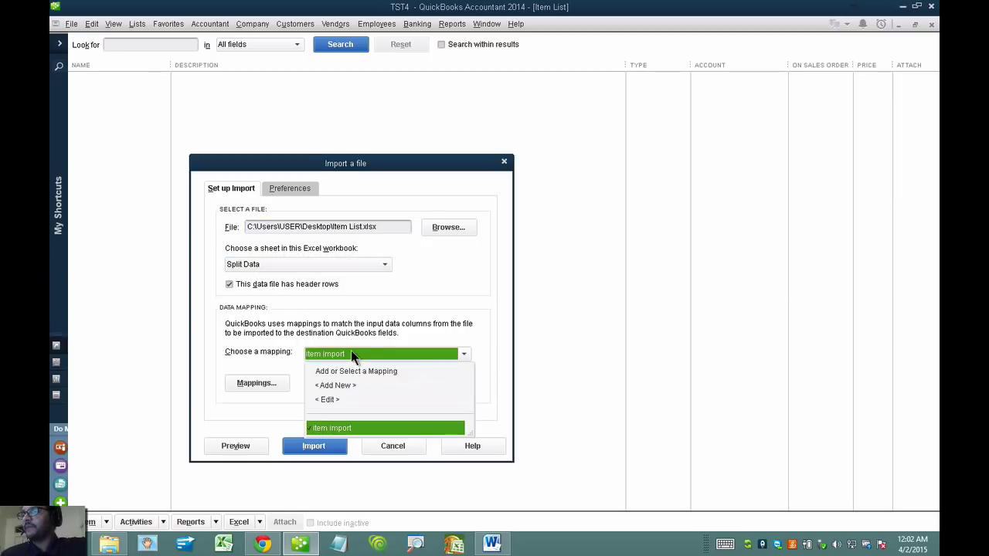
{"action": "left_click", "coordinate": [334, 400]}
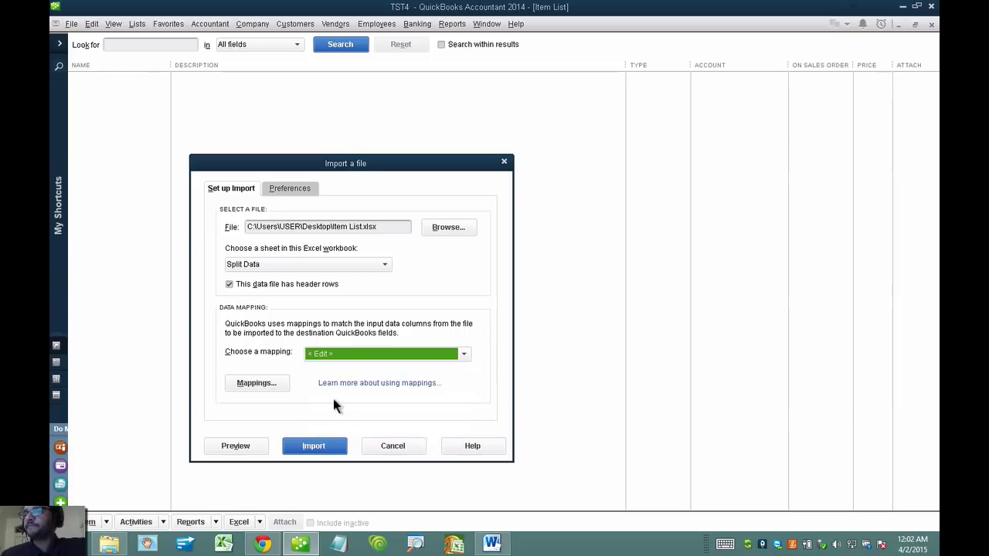
{"action": "left_click", "coordinate": [358, 355]}
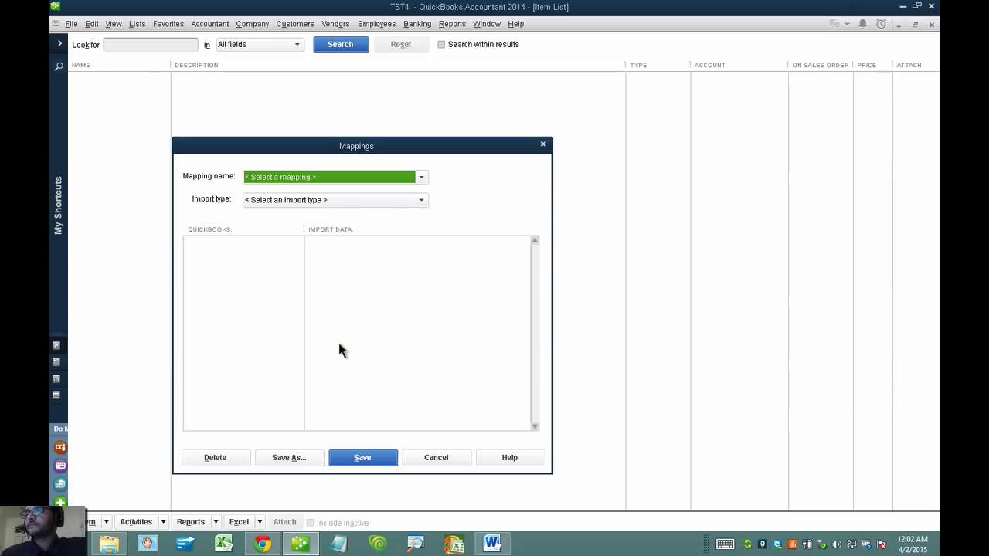
{"action": "left_click", "coordinate": [279, 177]}
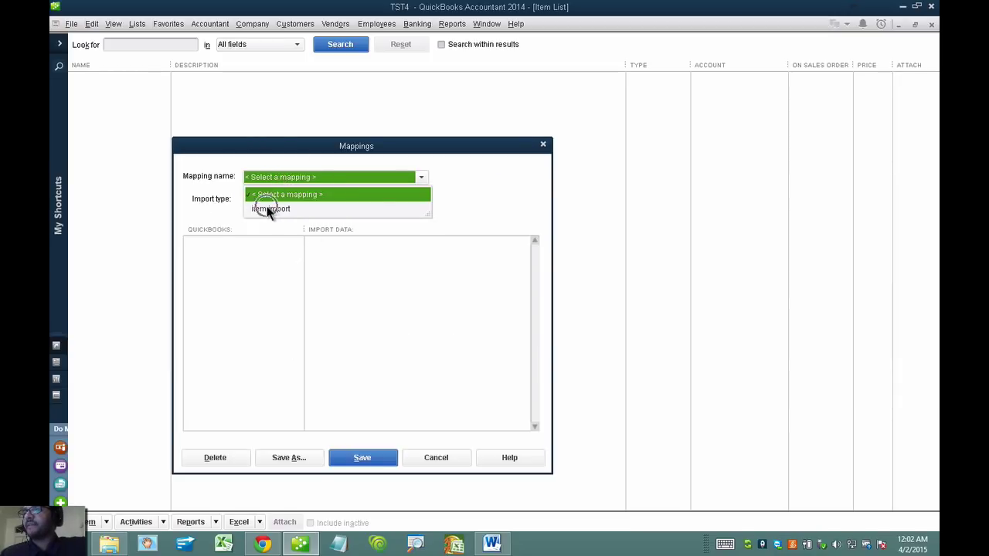
{"action": "left_click", "coordinate": [268, 210]}
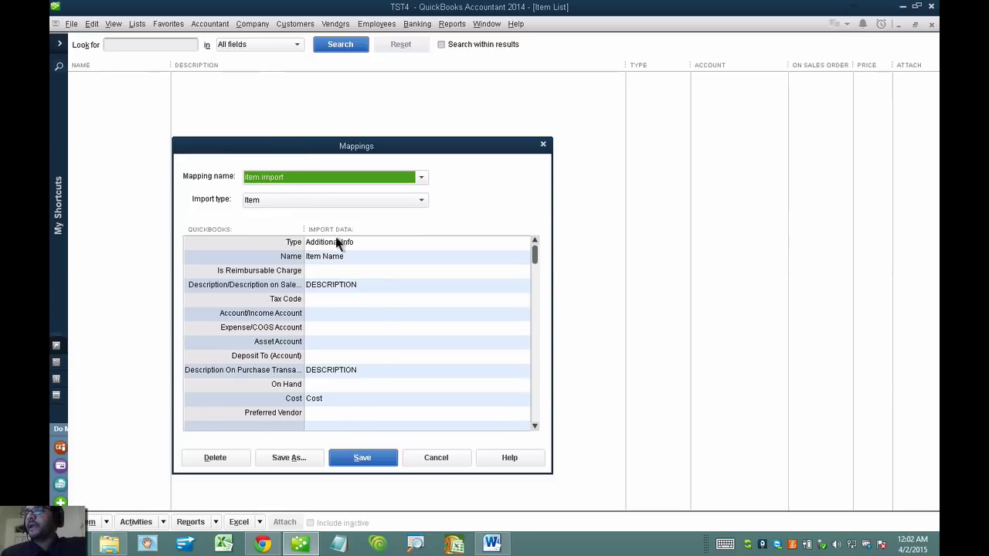
Step: Map the QuickBooks Type field to the Item Type column
{"action": "left_click", "coordinate": [327, 241]}
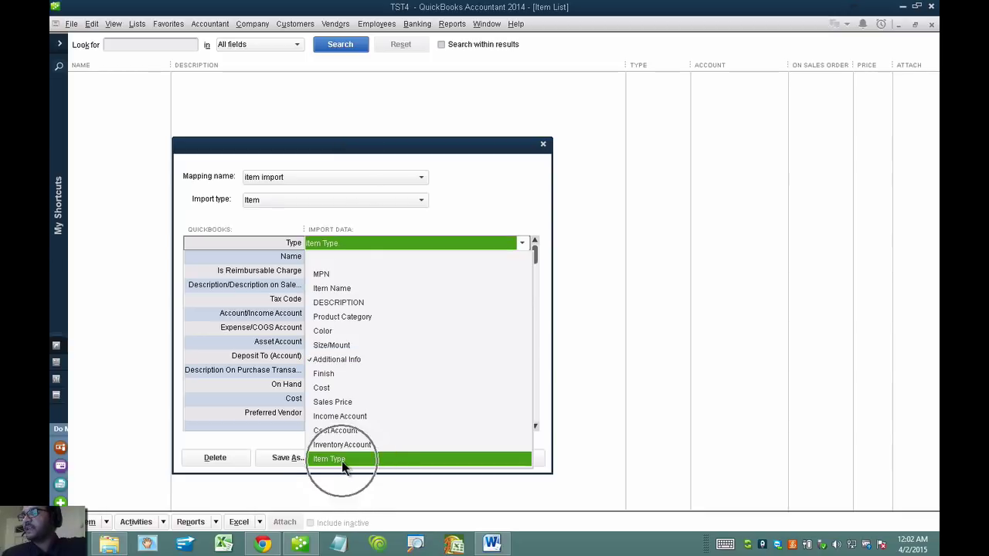
{"action": "left_click", "coordinate": [341, 422]}
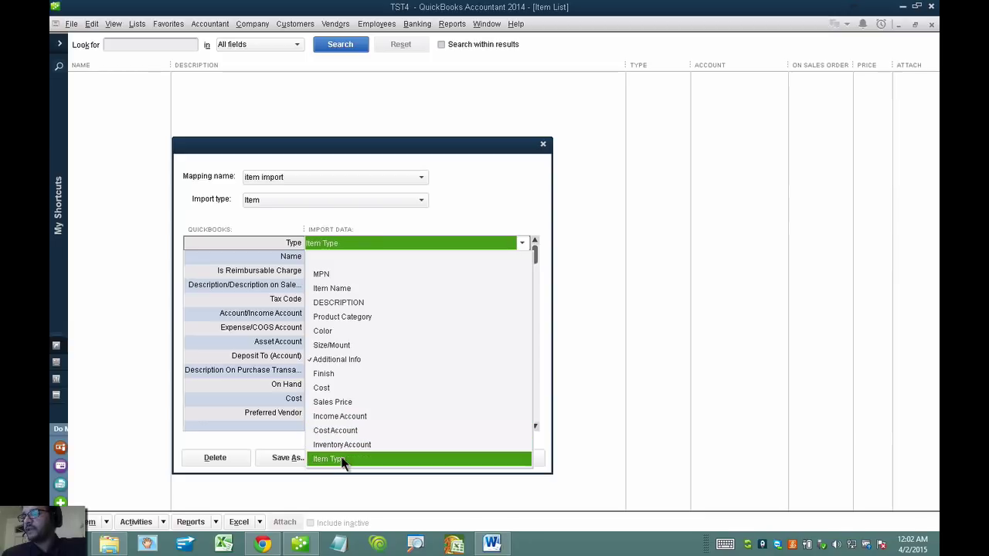
{"action": "left_click", "coordinate": [342, 460]}
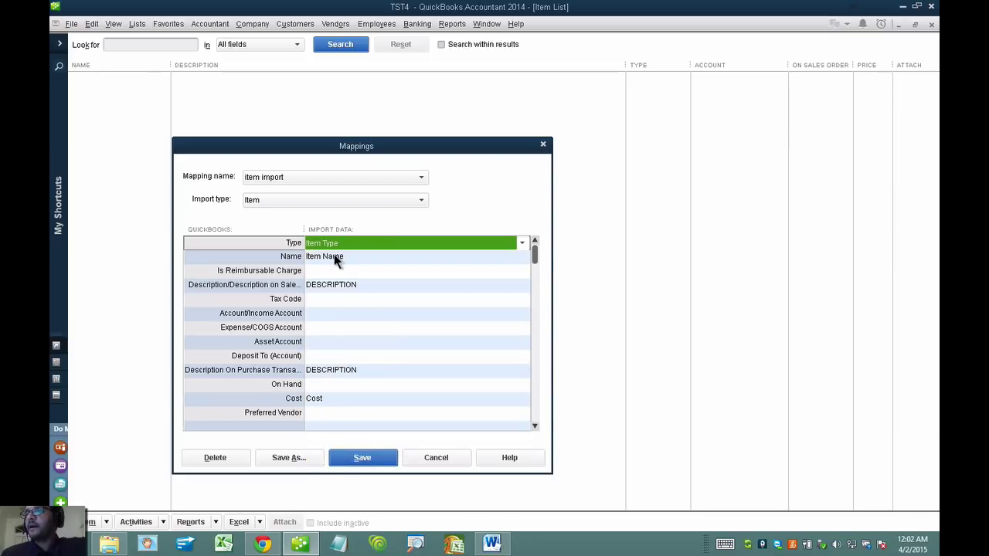
Step: Map the income, Expense/COGS and asset account fields to the Income Account, Cost Account and Inventory Account columns respectively
{"action": "left_click", "coordinate": [319, 313]}
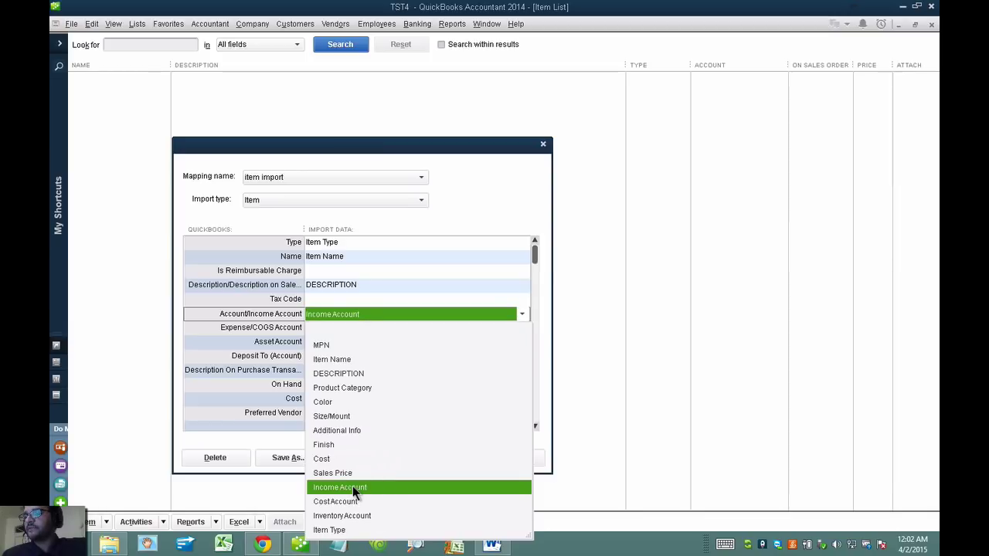
{"action": "left_click", "coordinate": [352, 485]}
{"action": "left_click", "coordinate": [335, 328]}
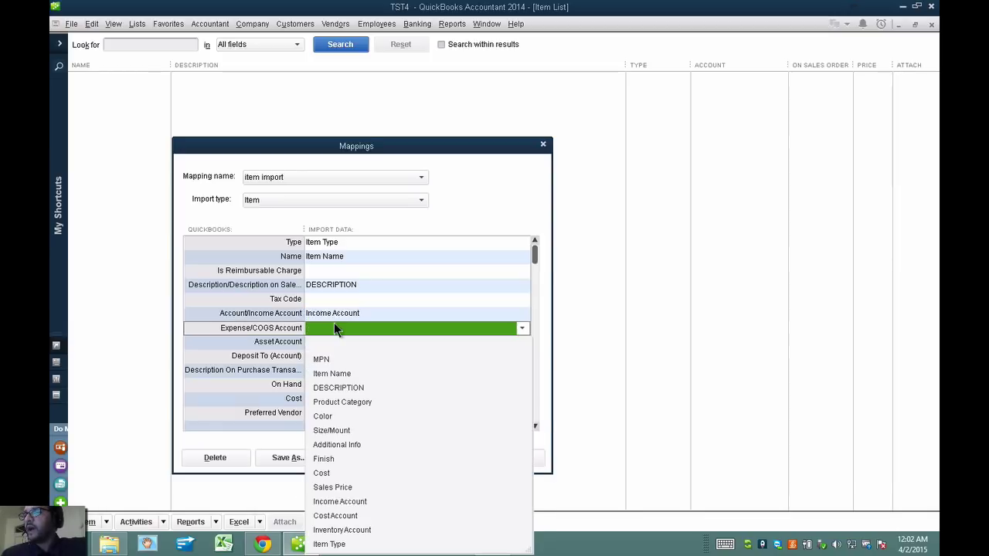
{"action": "left_click", "coordinate": [340, 516]}
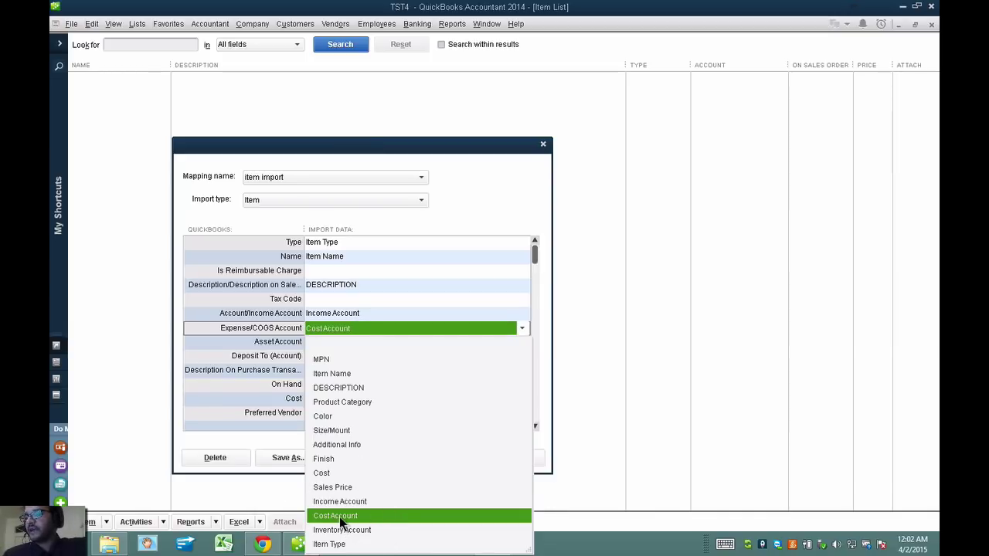
{"action": "left_click", "coordinate": [340, 518]}
{"action": "left_click", "coordinate": [336, 340]}
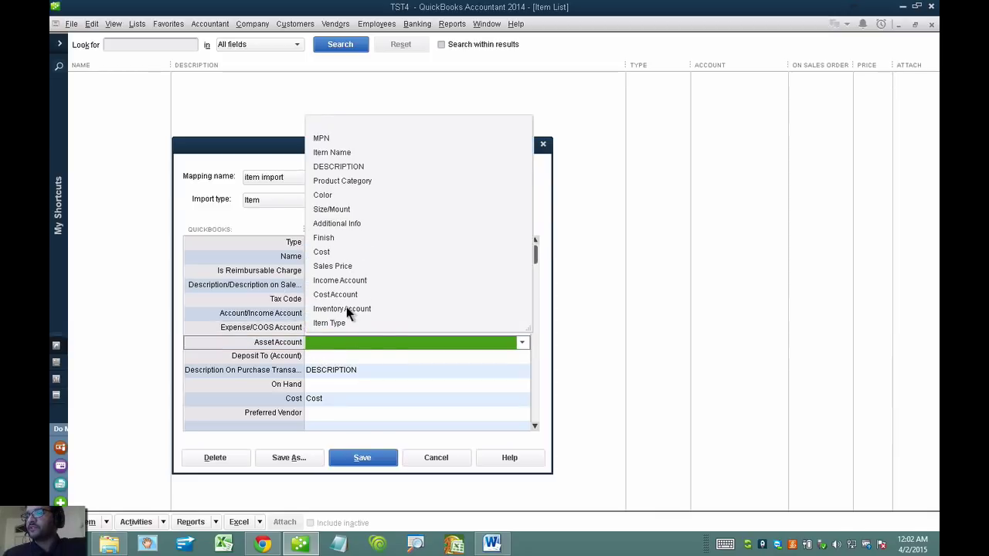
{"action": "left_click", "coordinate": [346, 308]}
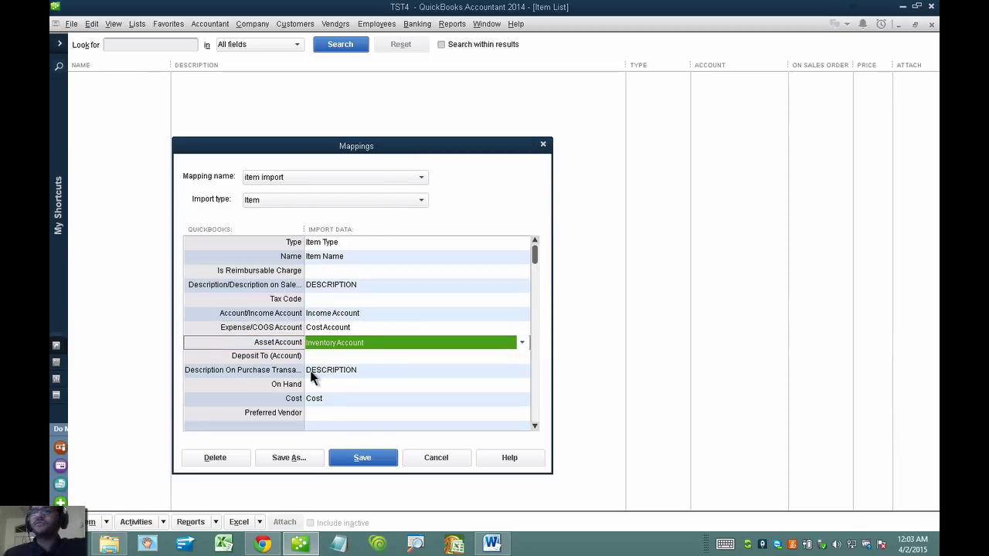
Step: Save the item import mapping and preview the data for import, cancelling both the preview and the import
{"action": "left_click", "coordinate": [360, 455]}
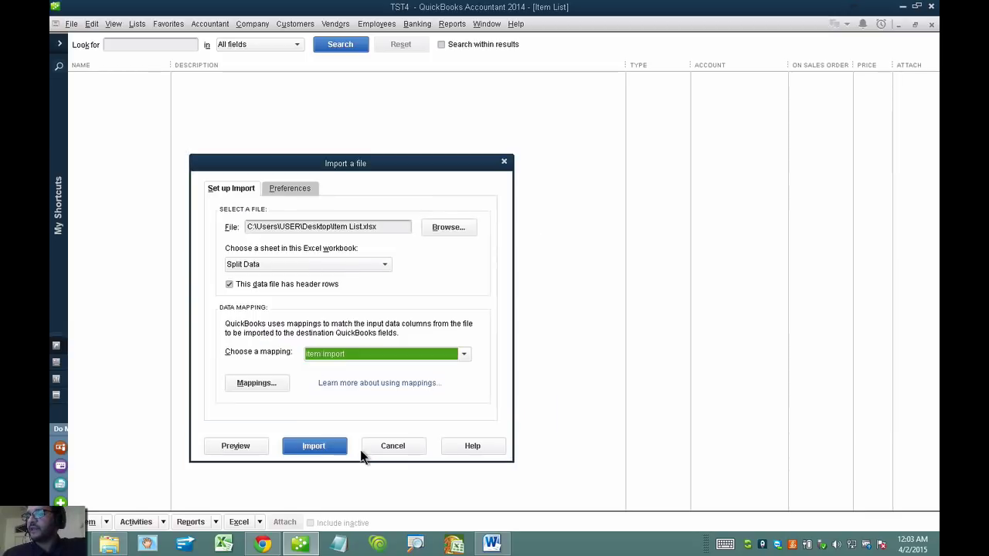
{"action": "left_click", "coordinate": [238, 446]}
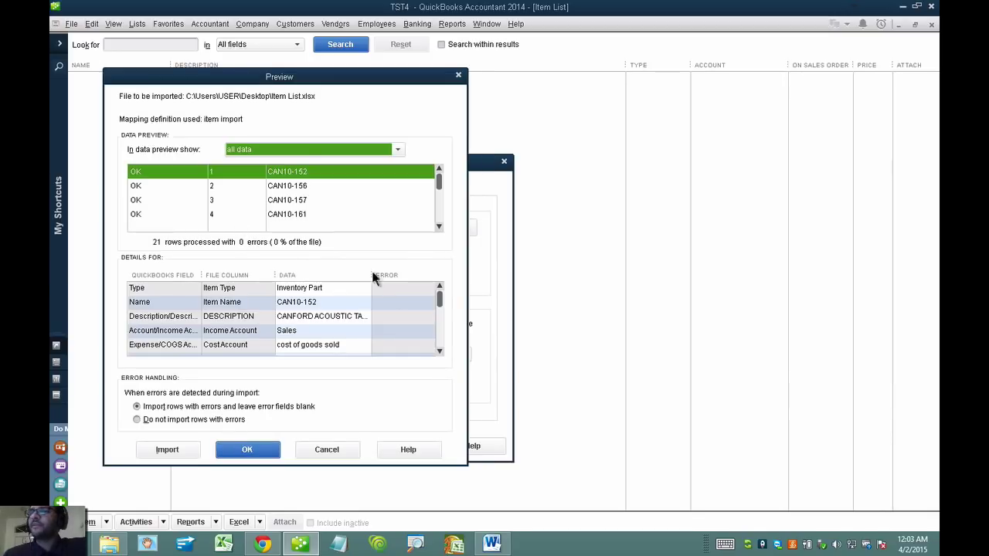
{"action": "mouse_move", "coordinate": [440, 308]}
{"action": "left_mouse_down"}
{"action": "mouse_move", "coordinate": [440, 345]}
{"action": "mouse_move", "coordinate": [441, 299]}
{"action": "left_mouse_up"}
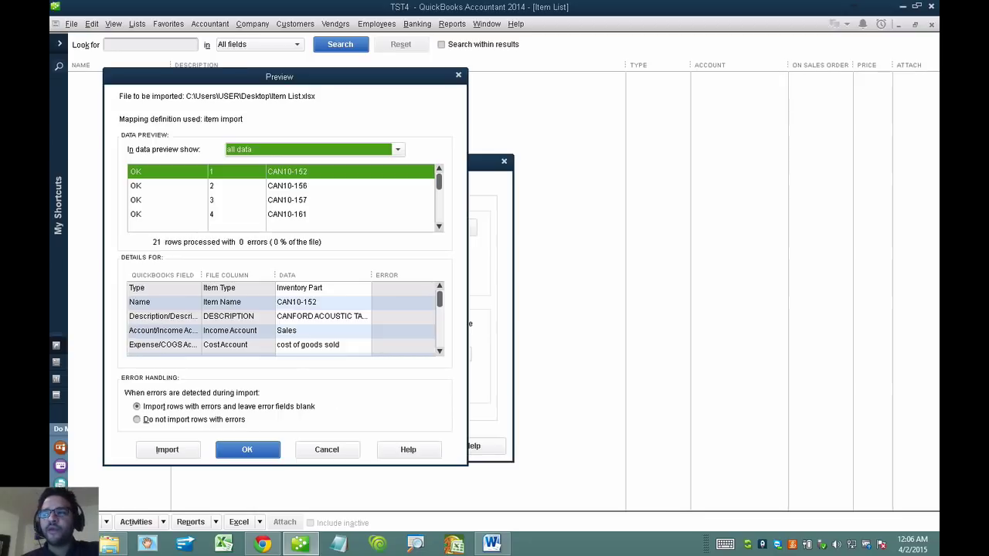
{"action": "left_click", "coordinate": [326, 449]}
{"action": "left_click", "coordinate": [389, 447]}
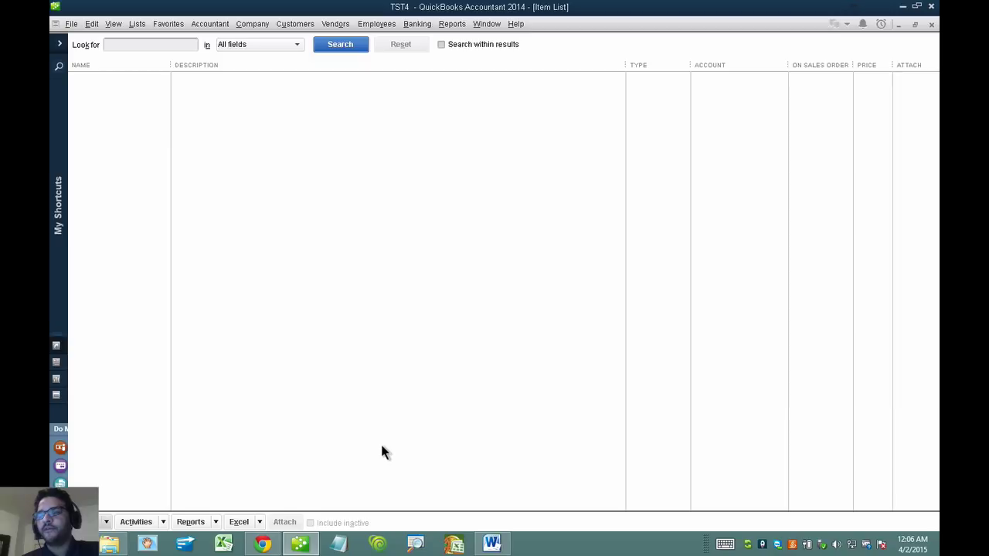
Step: Open the chart of accounts and add a new Income account named SALES
{"action": "left_click", "coordinate": [137, 24]}
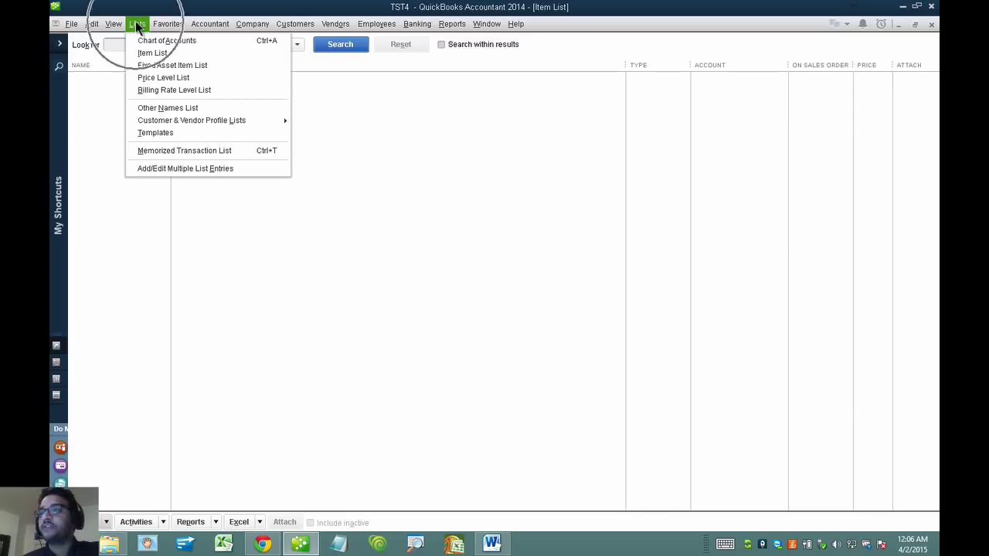
{"action": "left_click", "coordinate": [137, 40]}
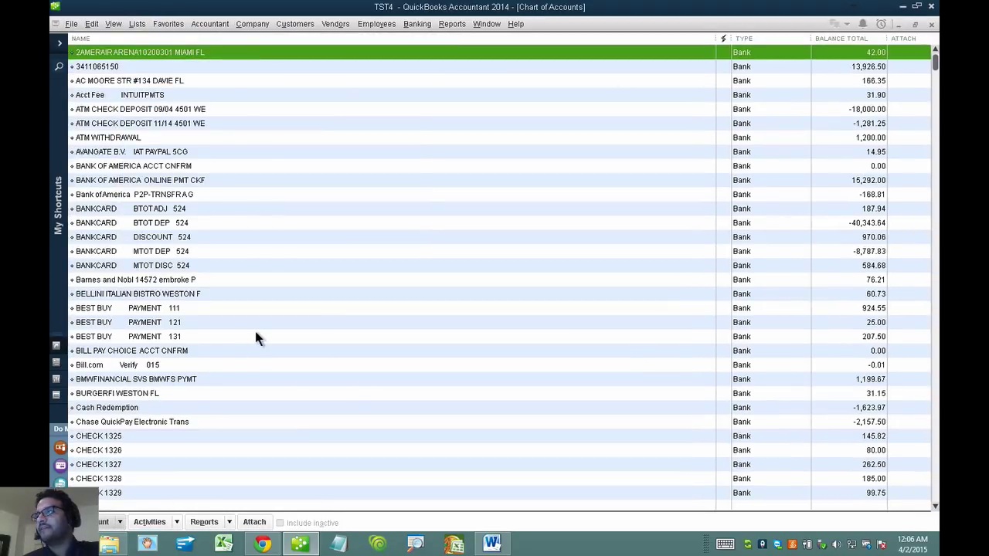
{"action": "scroll", "coordinate": [256, 338], "scroll_direction": "down", "scroll_amount": 18}
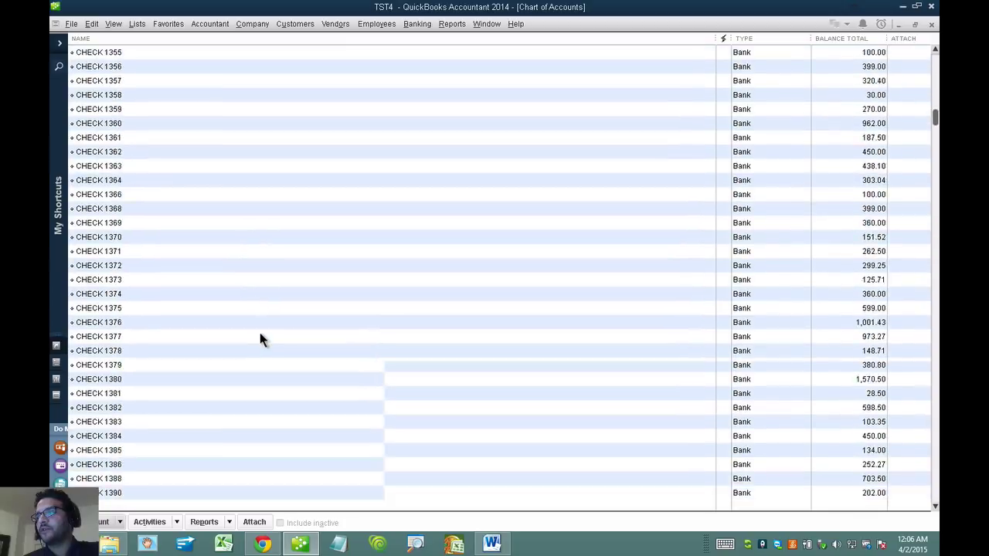
{"action": "scroll", "coordinate": [262, 340], "scroll_direction": "down", "scroll_amount": 20}
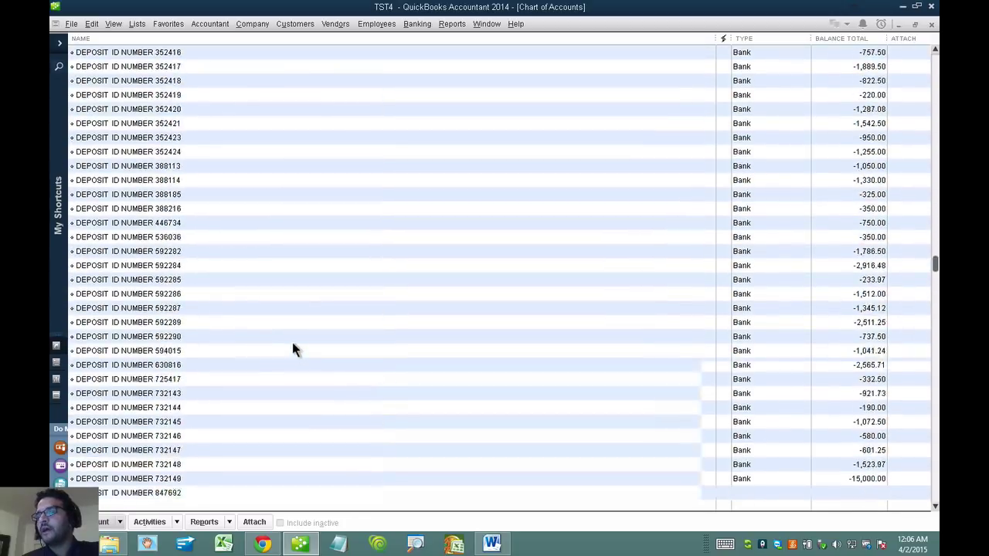
{"action": "scroll", "coordinate": [317, 351], "scroll_direction": "down", "scroll_amount": 20}
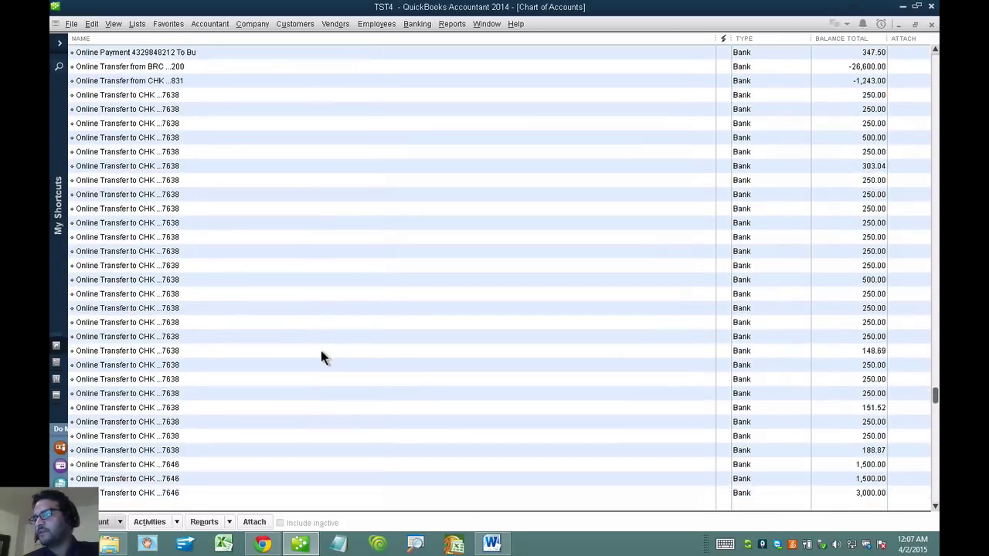
{"action": "left_click", "coordinate": [122, 522]}
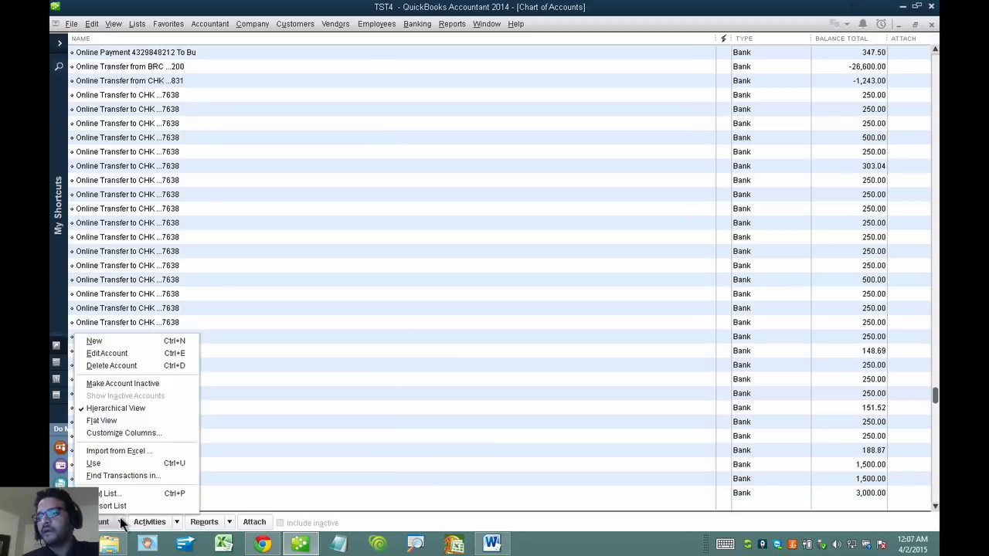
{"action": "left_click", "coordinate": [94, 341]}
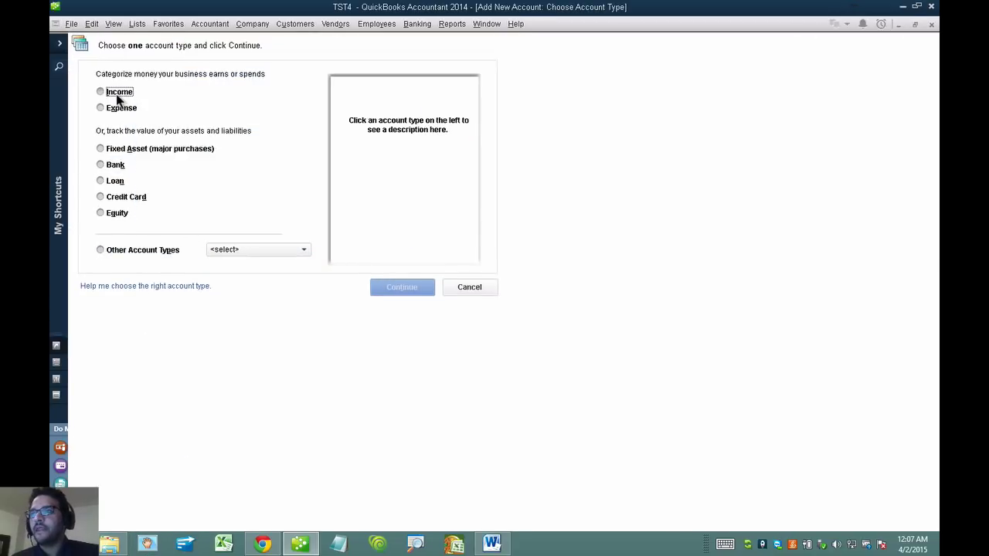
{"action": "left_click", "coordinate": [117, 94]}
{"action": "left_click", "coordinate": [402, 287]}
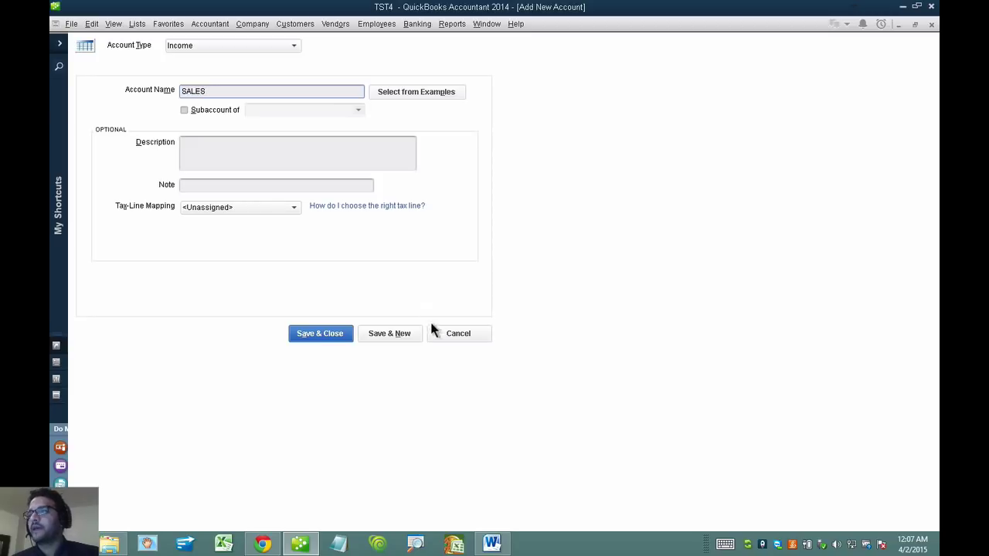
{"action": "left_click", "coordinate": [393, 336]}
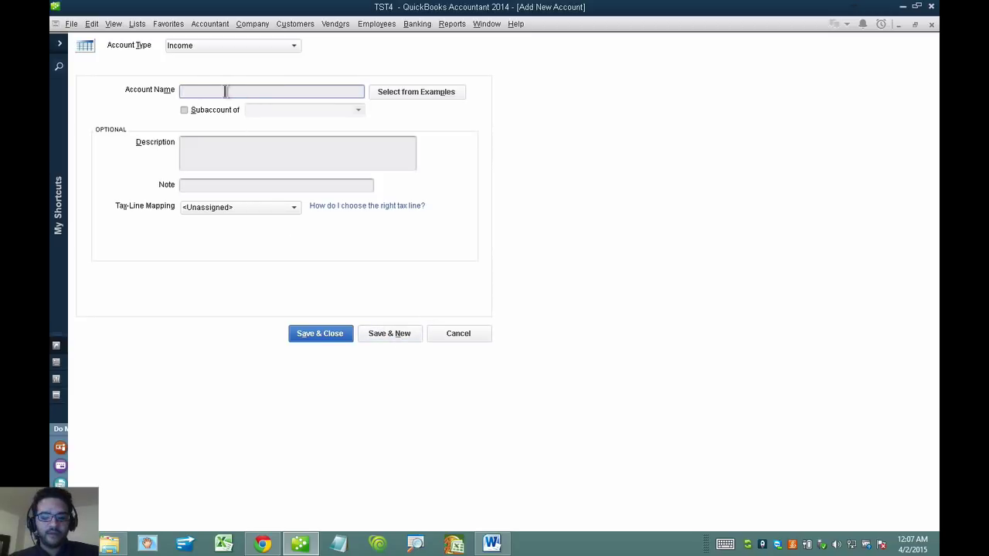
Step: Add an account named COST OF GOODS SOLD with the Cost of Goods Sold account type
{"action": "type", "text": "COST OF GOODS SOLD"}
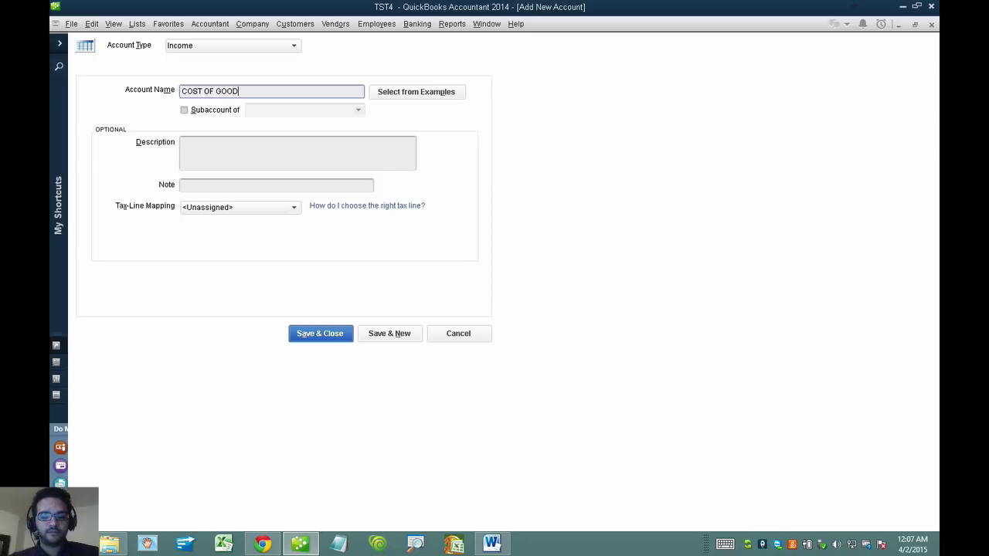
{"action": "left_click", "coordinate": [192, 45]}
{"action": "left_click", "coordinate": [209, 219]}
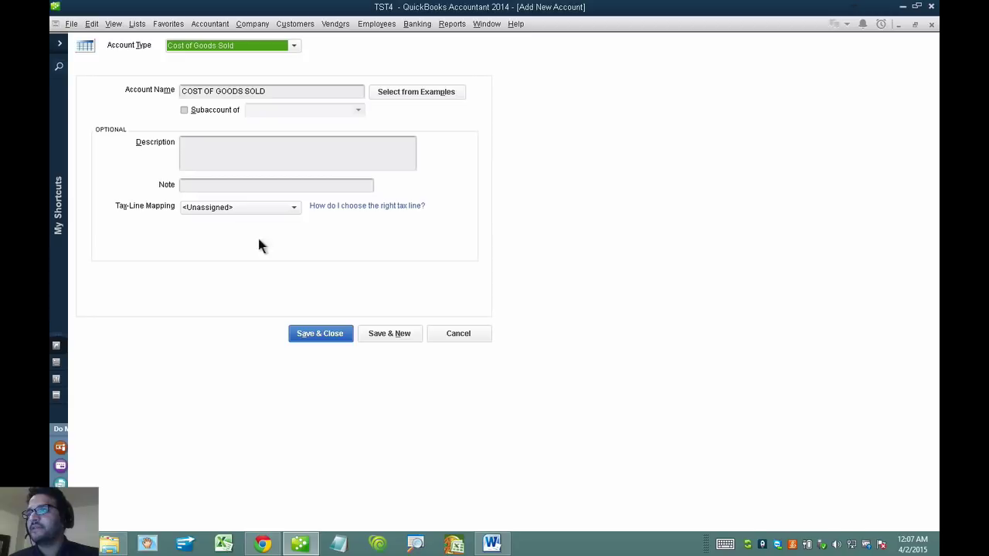
{"action": "left_click", "coordinate": [377, 336]}
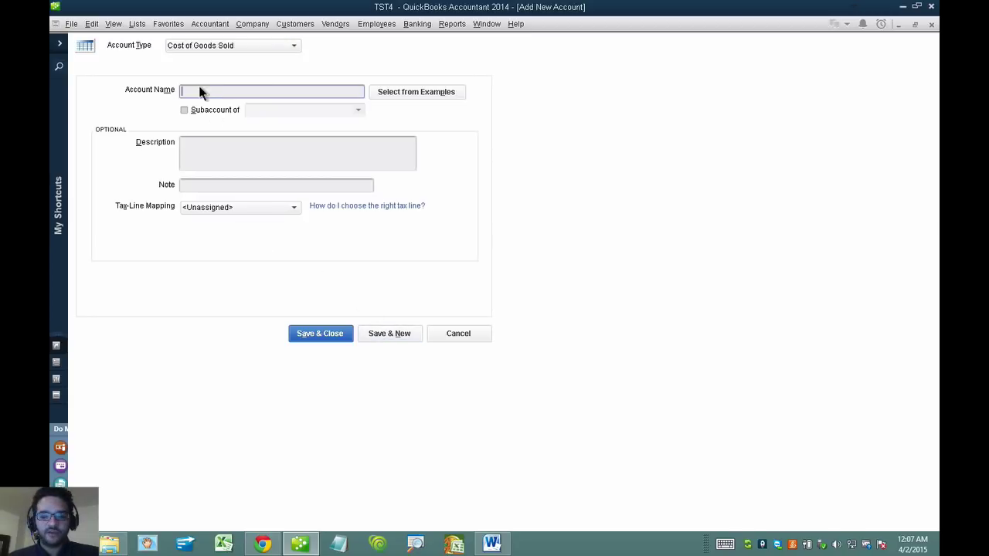
Step: Name the next new account INVENTORY ASSET and set its type to Other Current Asset
{"action": "type", "text": "INVENTORY ASSET"}
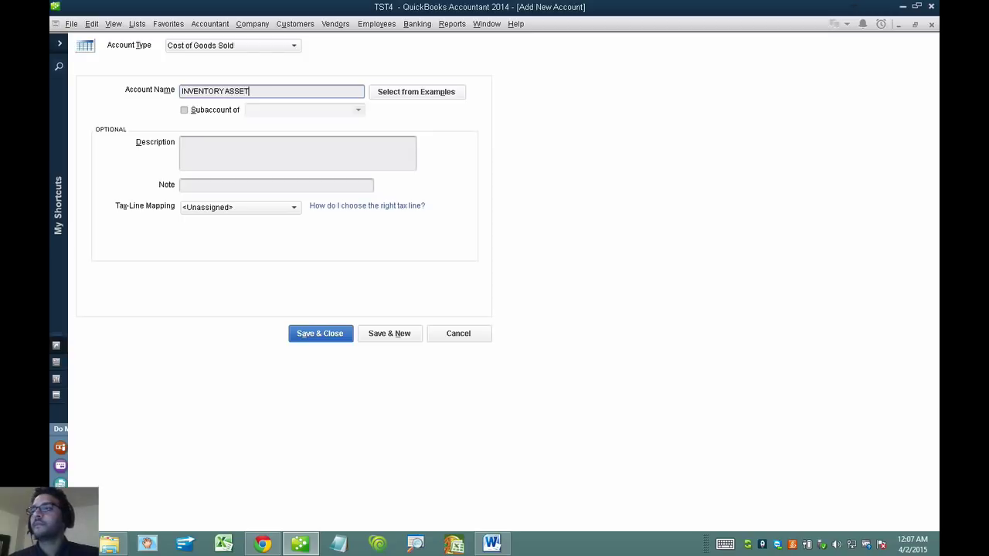
{"action": "left_click", "coordinate": [223, 44]}
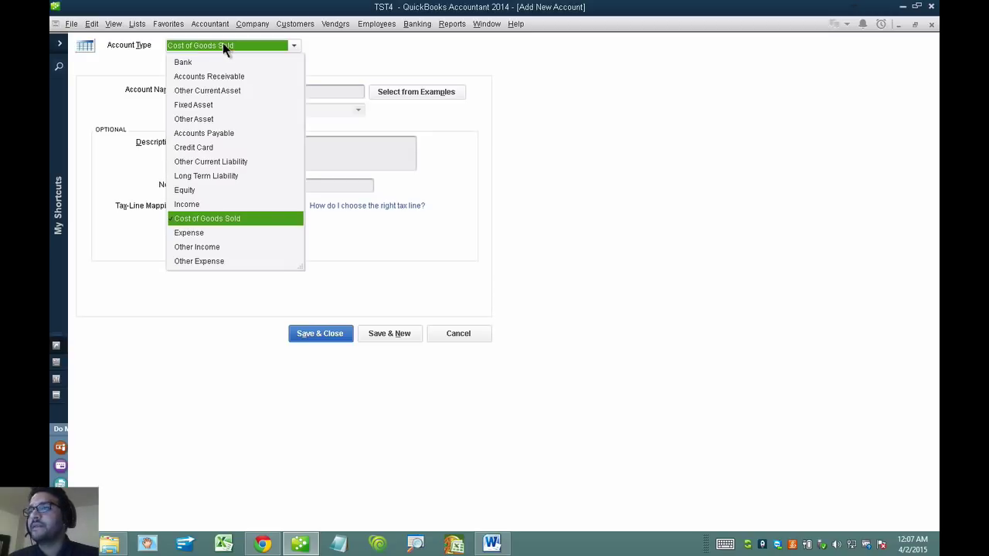
{"action": "left_click", "coordinate": [205, 92]}
{"action": "left_click_drag", "start_coordinate": [258, 90], "coordinate": [127, 80]}
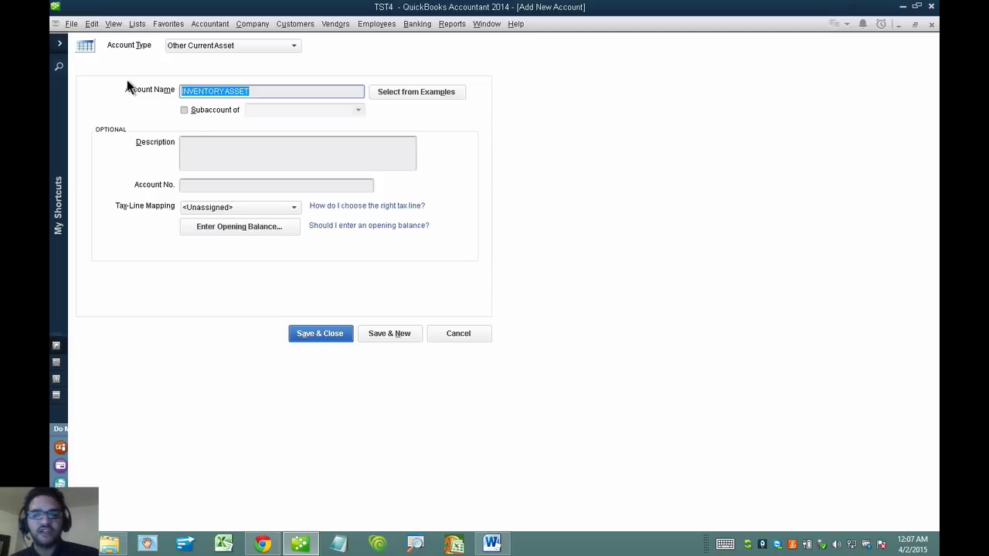
{"action": "left_click", "coordinate": [273, 91]}
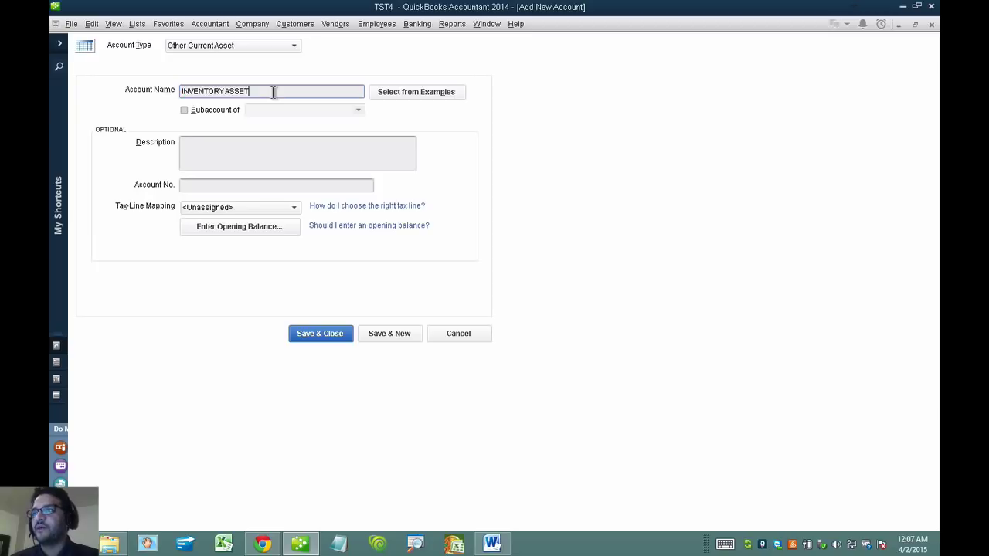
{"action": "left_click_drag", "start_coordinate": [274, 92], "coordinate": [122, 84]}
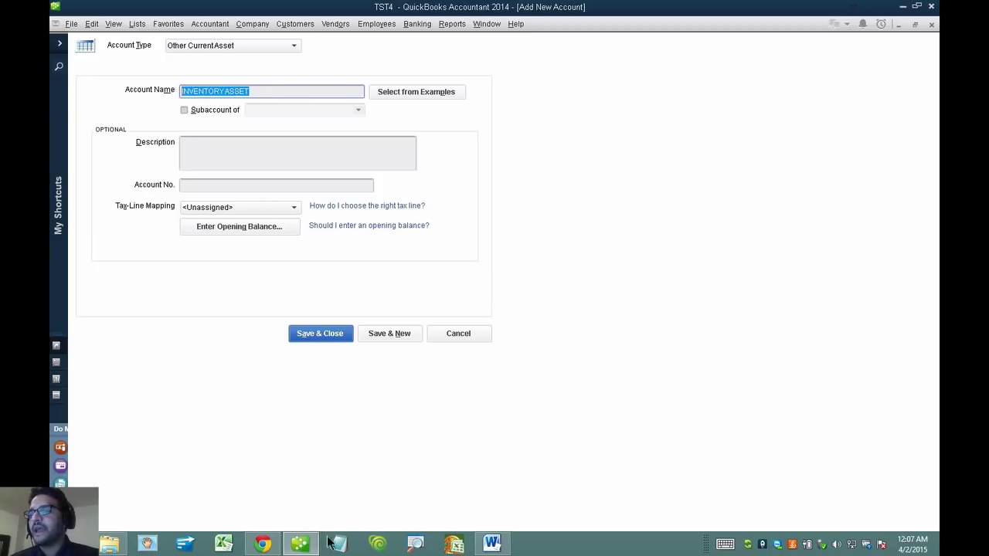
Step: Switch to Excel, open the recent workbook Item List.xlsx and bring the account columns of Split Data into view
{"action": "left_click", "coordinate": [223, 544]}
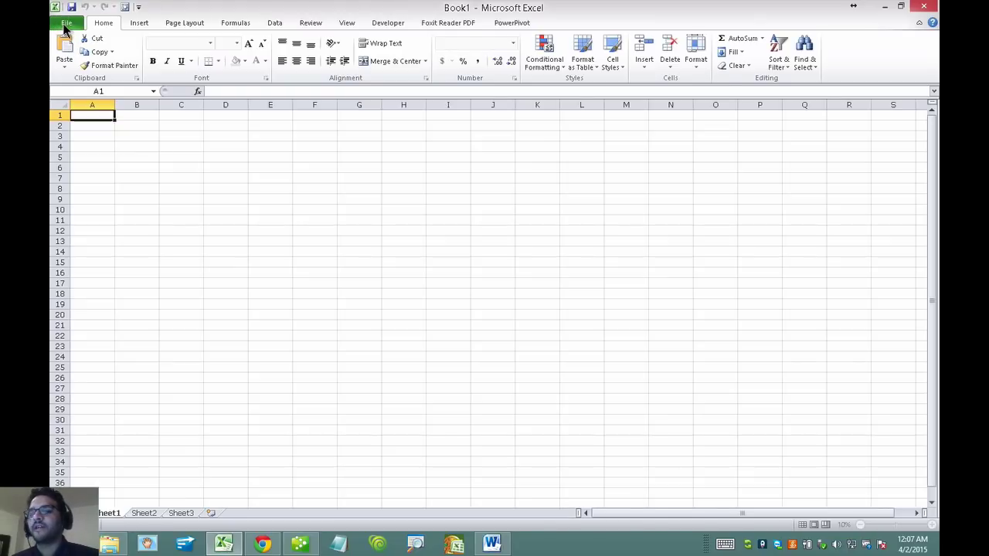
{"action": "left_click", "coordinate": [65, 22]}
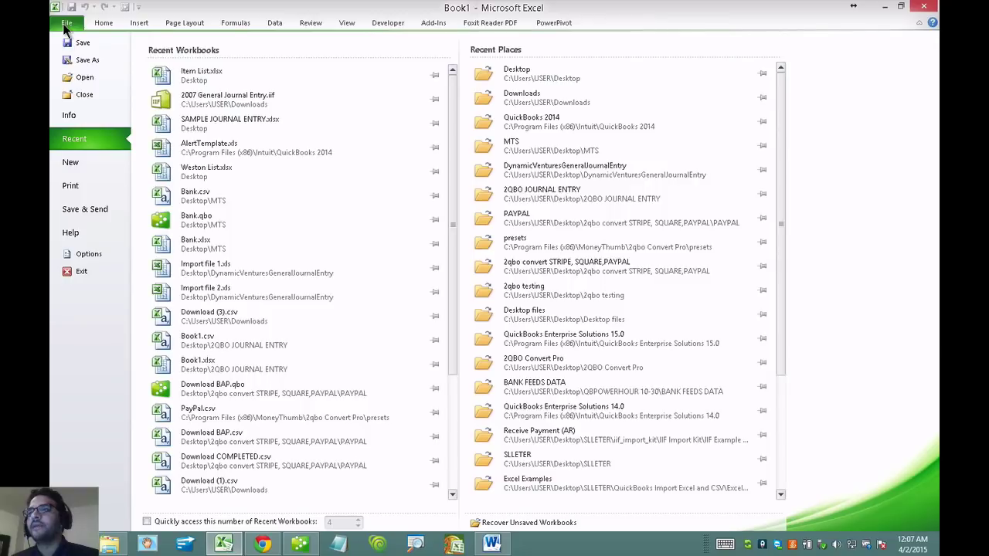
{"action": "left_click", "coordinate": [239, 79]}
{"action": "left_click_drag", "start_coordinate": [794, 513], "coordinate": [856, 517]}
{"action": "left_click_drag", "start_coordinate": [367, 218], "coordinate": [367, 203]}
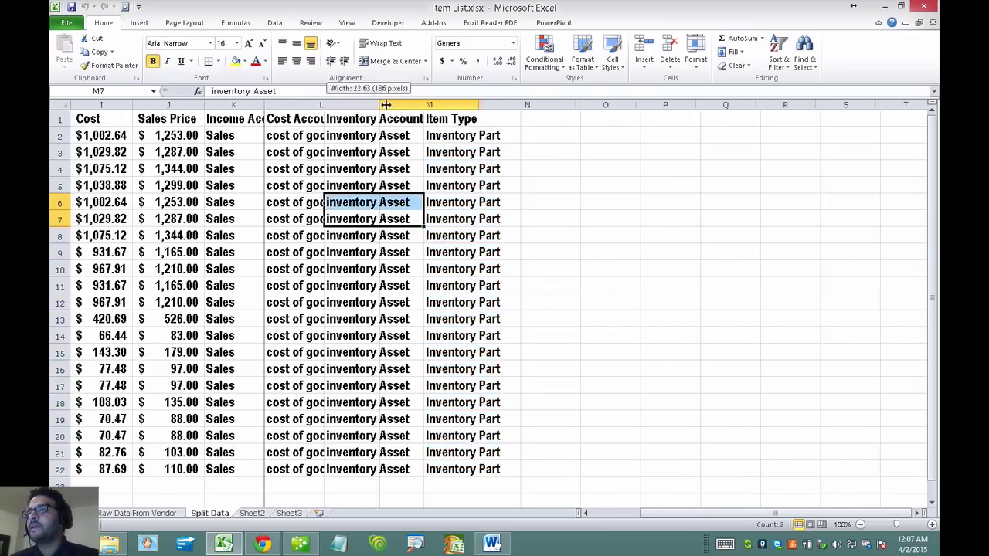
Step: Widen the cost and inventory account columns to check the income, cost and inventory account names, closing Excel without saving
{"action": "double_click", "coordinate": [325, 105]}
{"action": "left_click", "coordinate": [236, 136]}
{"action": "left_click", "coordinate": [349, 137]}
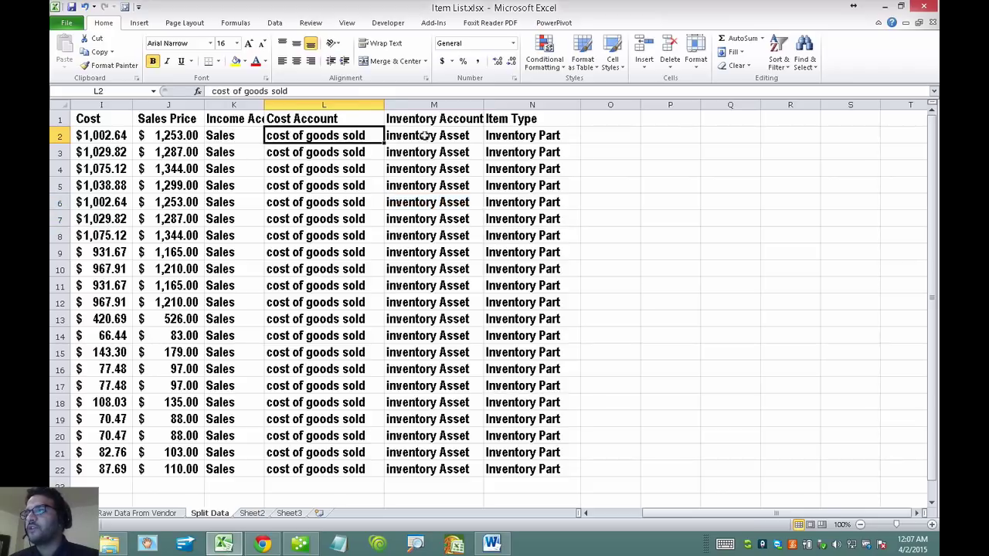
{"action": "left_click", "coordinate": [399, 137]}
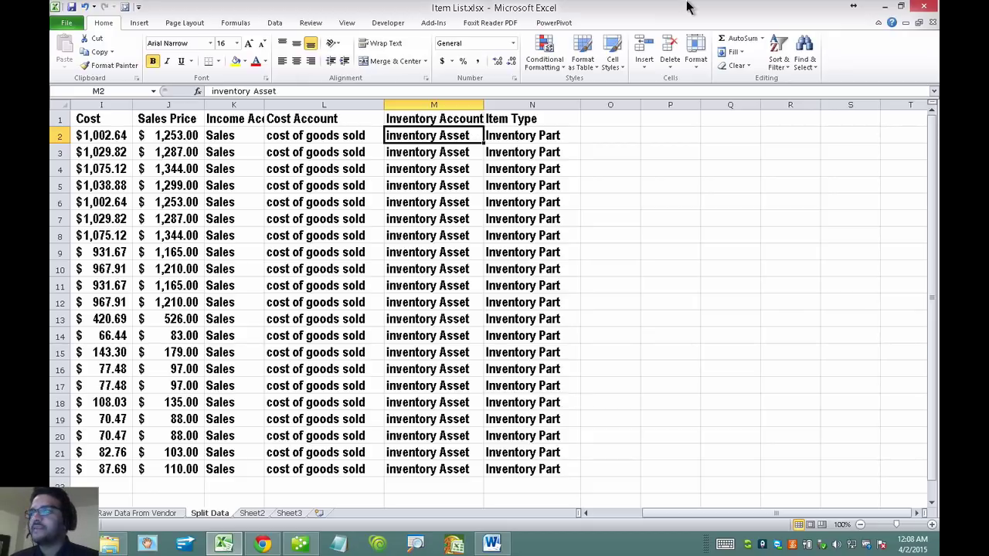
{"action": "left_click", "coordinate": [924, 7]}
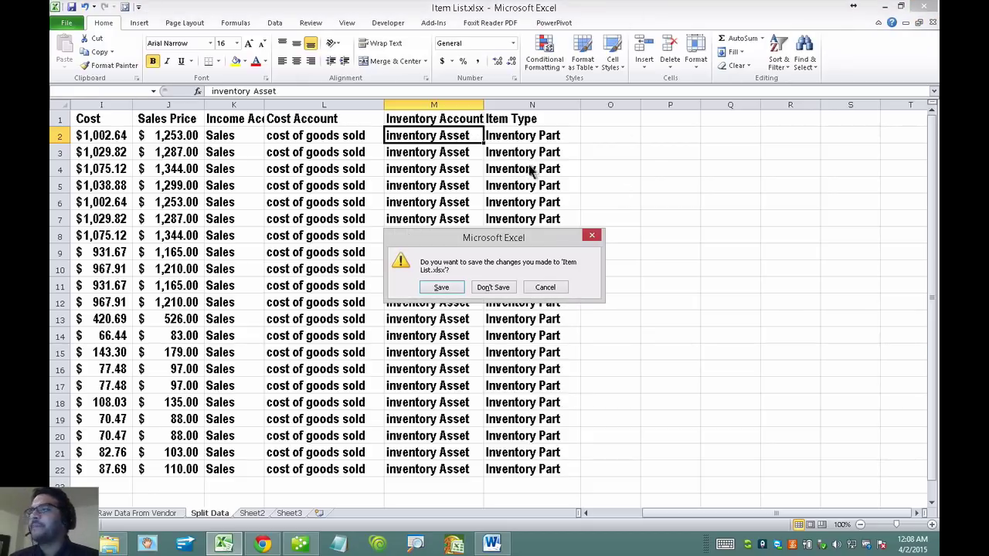
{"action": "left_click", "coordinate": [491, 286]}
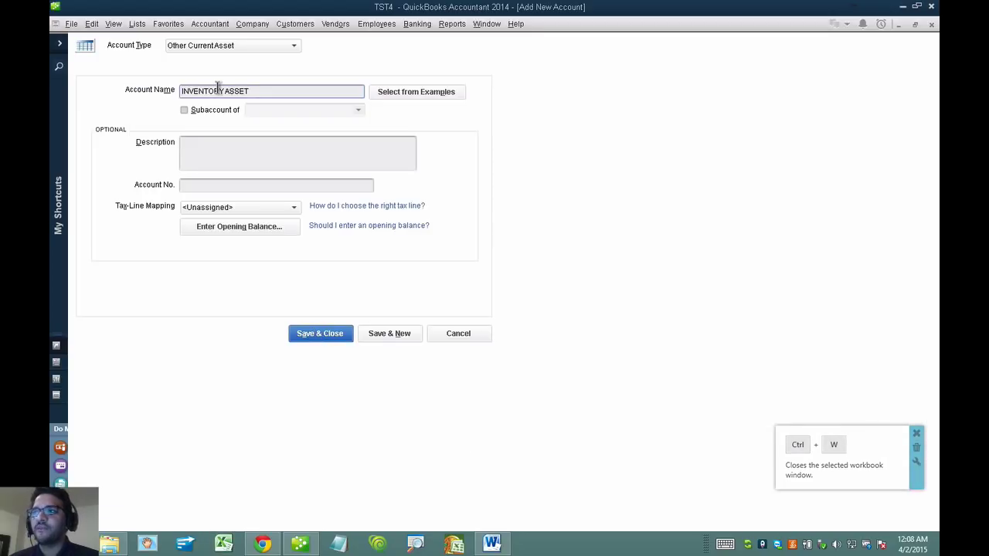
Step: Save the INVENTORY ASSET account in QuickBooks and close the open list windows
{"action": "left_click", "coordinate": [321, 334]}
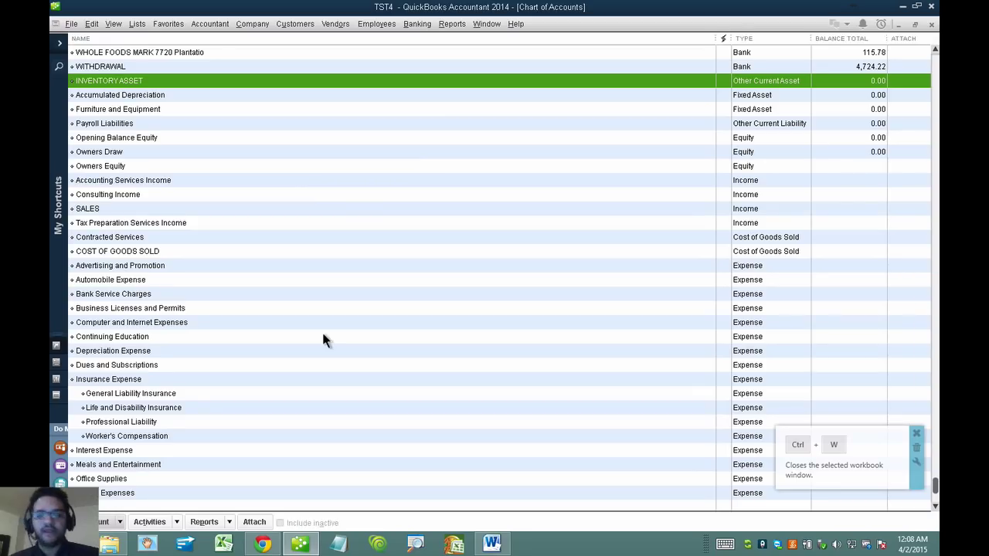
{"action": "key", "text": "ctrl+w"}
{"action": "key", "text": "ctrl+w"}
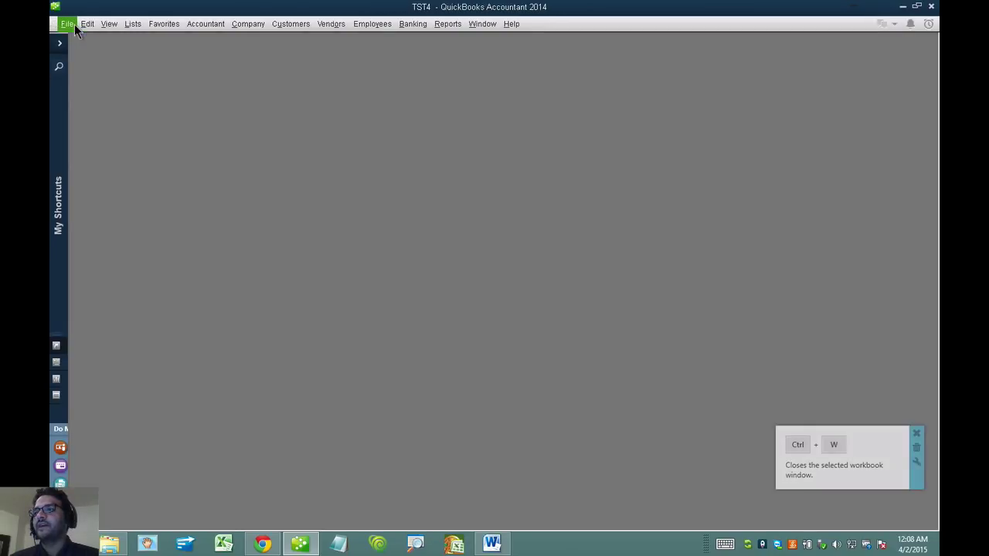
Step: Start an advanced Excel import of Item List.xlsx, sheet Split Data, and preview it with the item import mapping
{"action": "left_click", "coordinate": [71, 24]}
{"action": "mouse_move", "coordinate": [162, 157]}
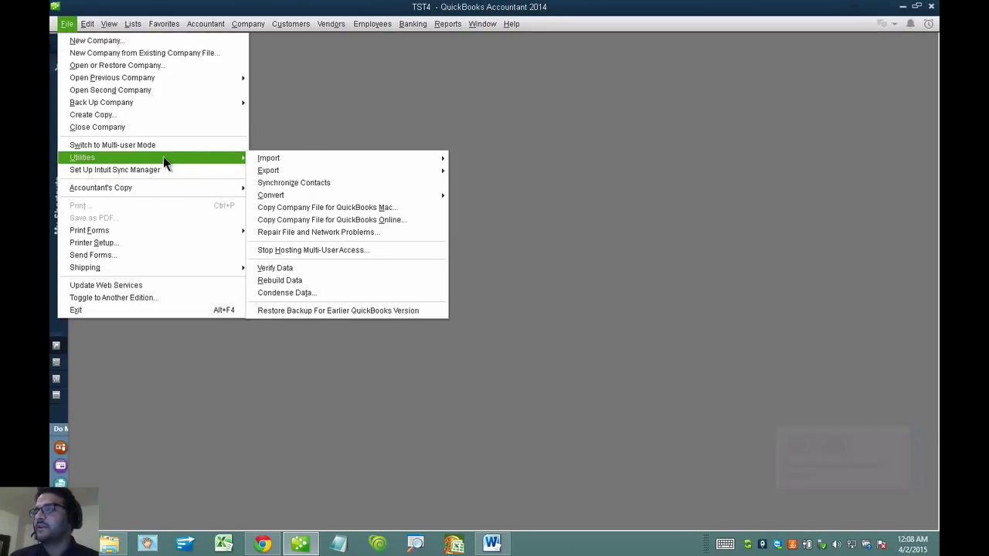
{"action": "mouse_move", "coordinate": [349, 158]}
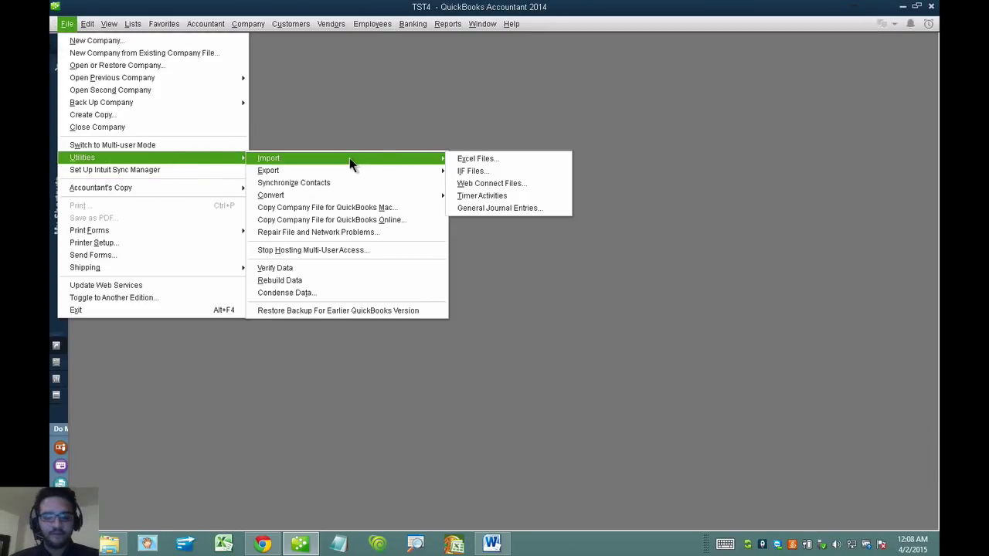
{"action": "left_click", "coordinate": [479, 159]}
{"action": "left_click", "coordinate": [536, 282]}
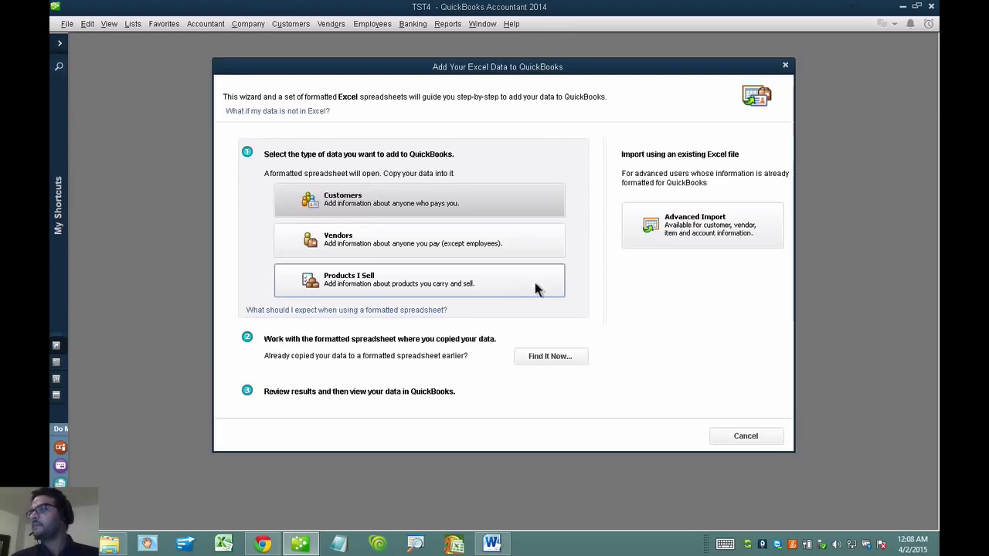
{"action": "left_click", "coordinate": [712, 224]}
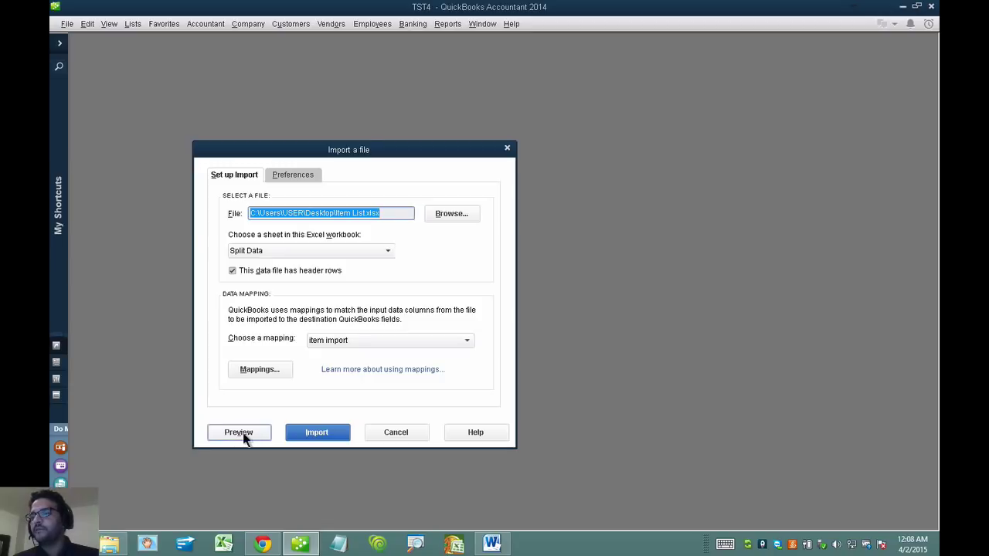
{"action": "left_click", "coordinate": [242, 432]}
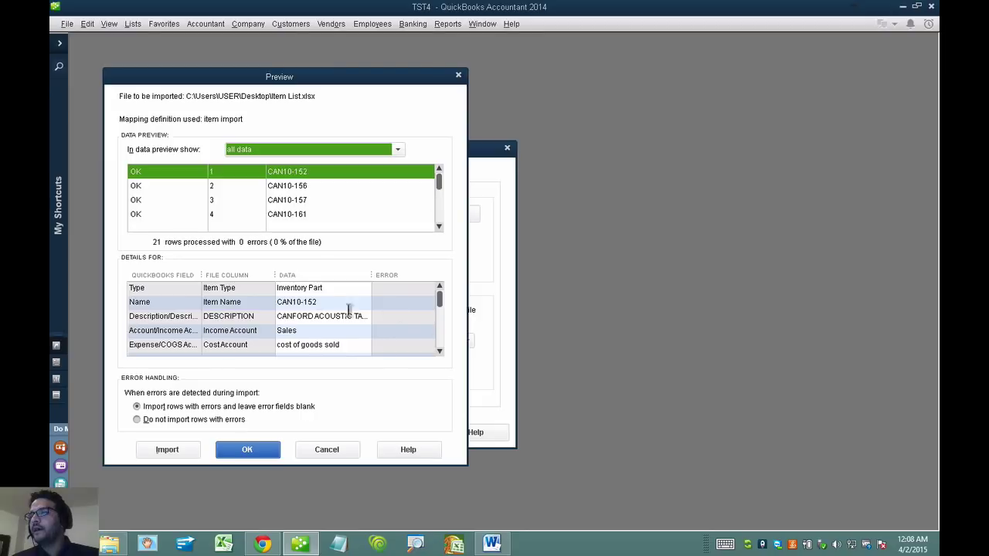
Step: Review the previewed rows, import the items into the company file and accept the no-undo warning
{"action": "scroll", "coordinate": [349, 310], "scroll_direction": "down", "scroll_amount": 2}
{"action": "left_click_drag", "start_coordinate": [439, 310], "coordinate": [441, 283]}
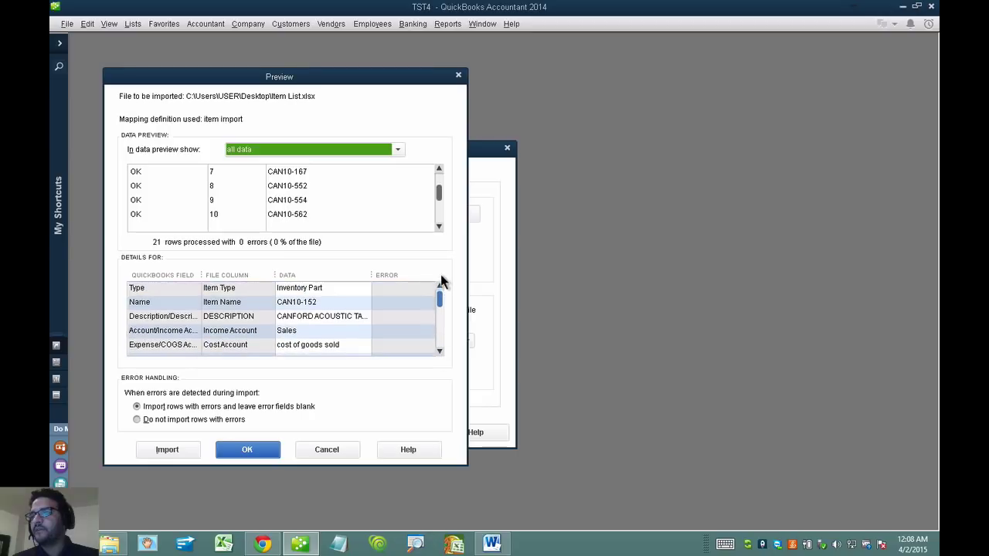
{"action": "left_click", "coordinate": [167, 450]}
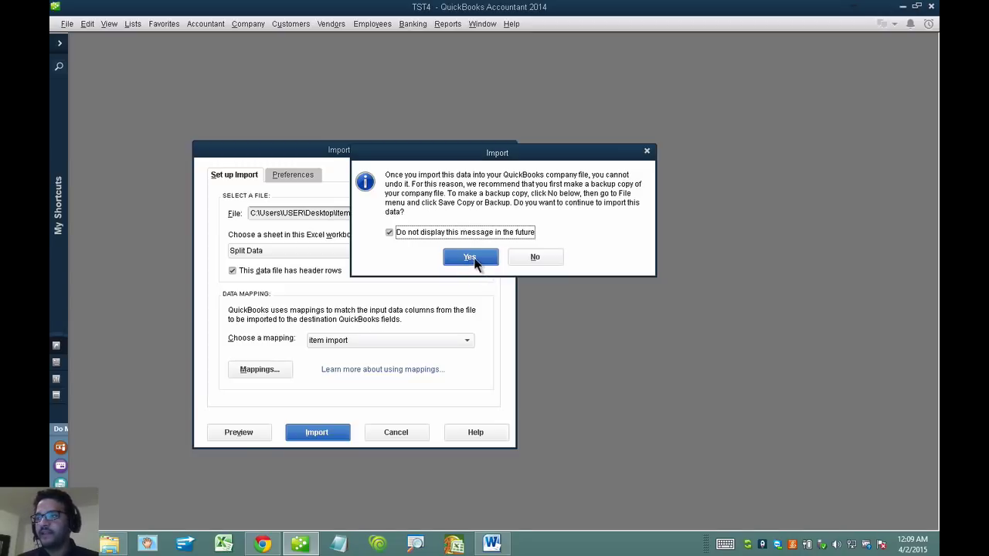
{"action": "left_click", "coordinate": [471, 258]}
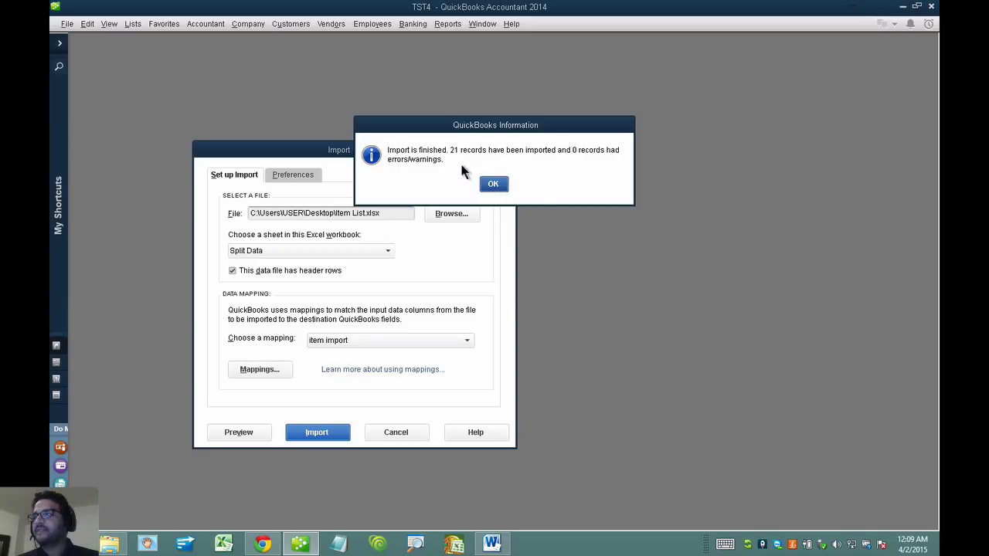
{"action": "left_click", "coordinate": [496, 184]}
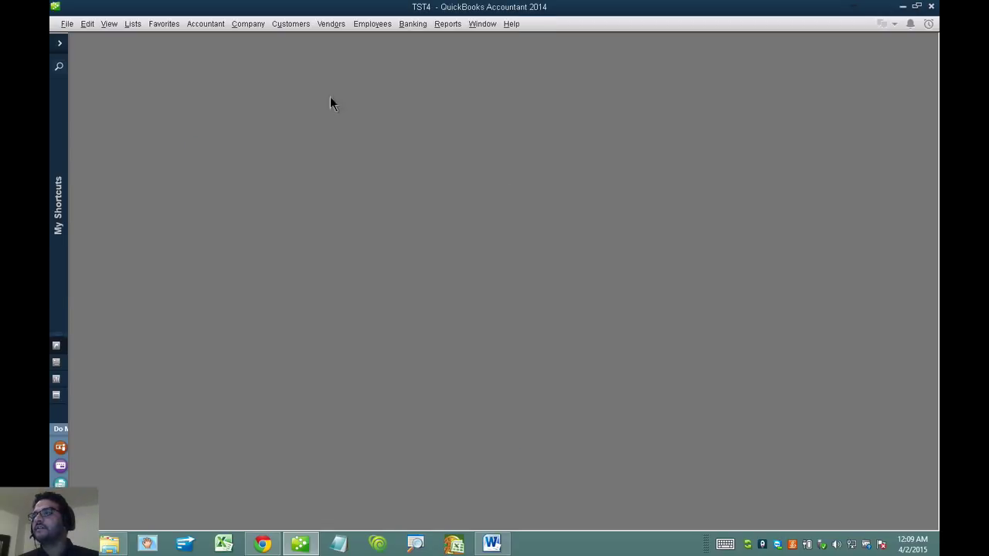
Step: Open the Item List full size and check the imported details of item CAN10-152
{"action": "left_click", "coordinate": [133, 24]}
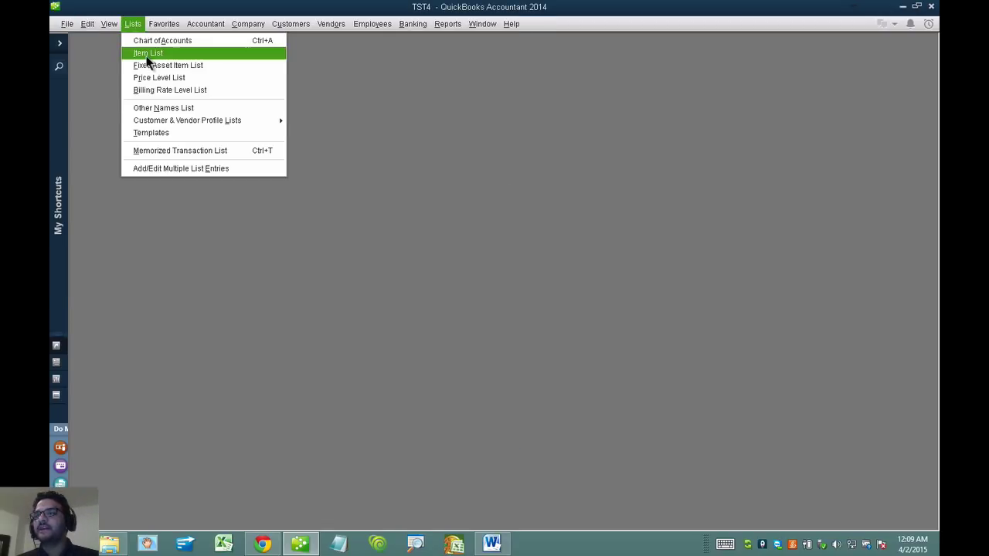
{"action": "left_click", "coordinate": [144, 52]}
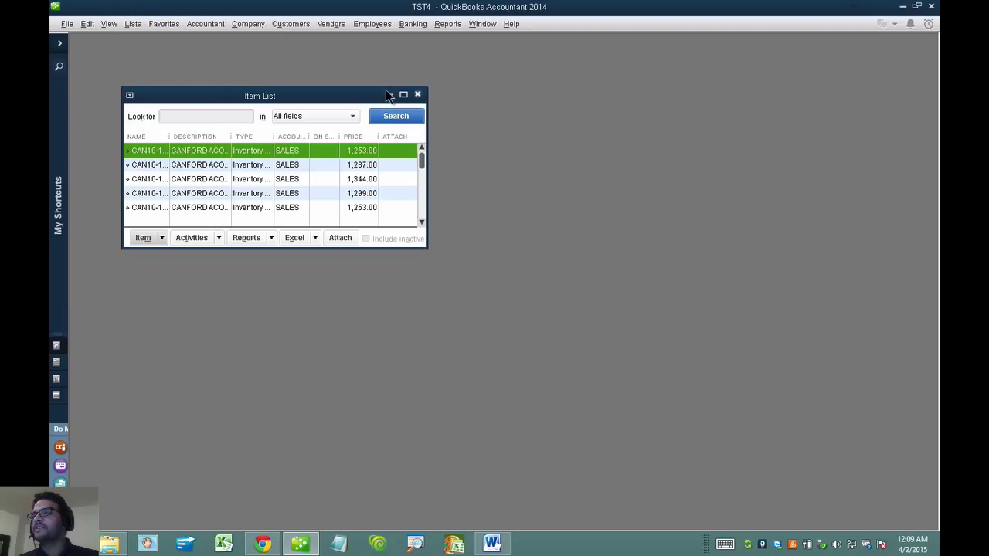
{"action": "left_click", "coordinate": [403, 94]}
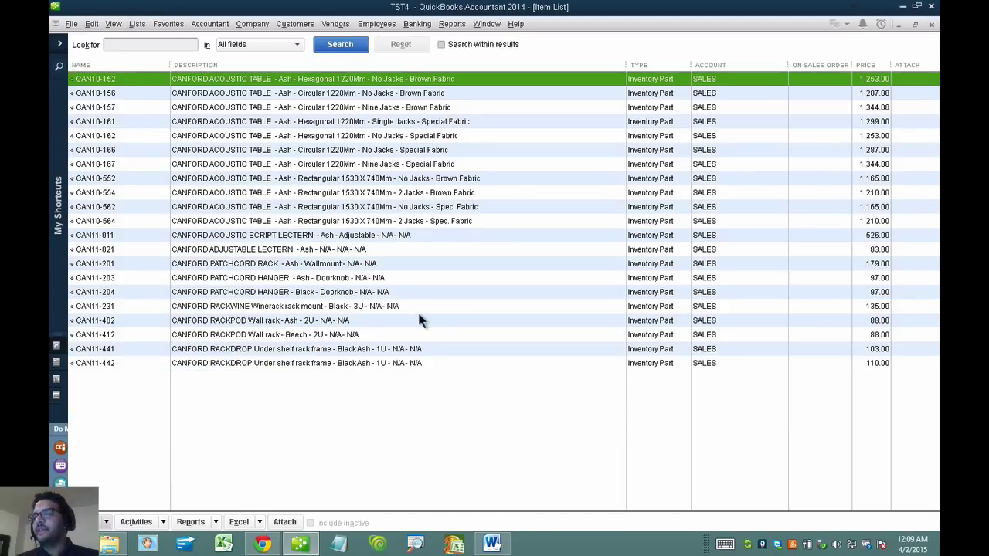
{"action": "double_click", "coordinate": [114, 78]}
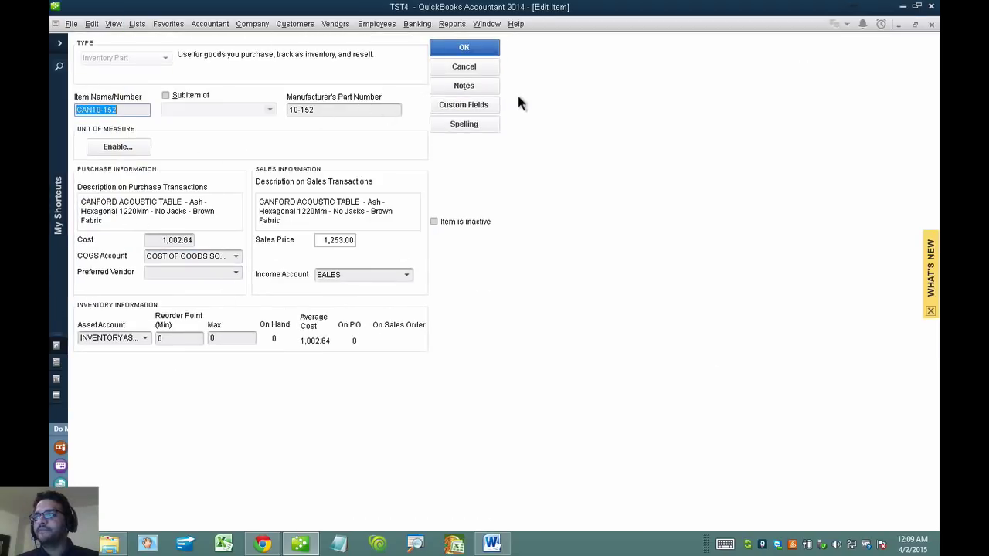
{"action": "left_click", "coordinate": [464, 48]}
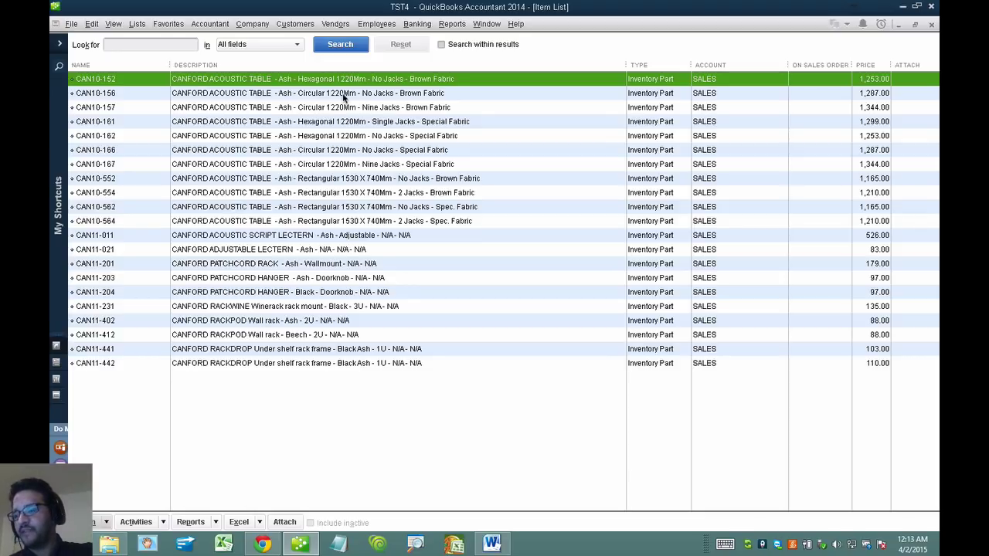
Step: Reopen the recent workbook Item List.xlsx in Excel, compare its descriptions with the QuickBooks items, and show the Cost and Sales Price columns
{"action": "left_click", "coordinate": [224, 545]}
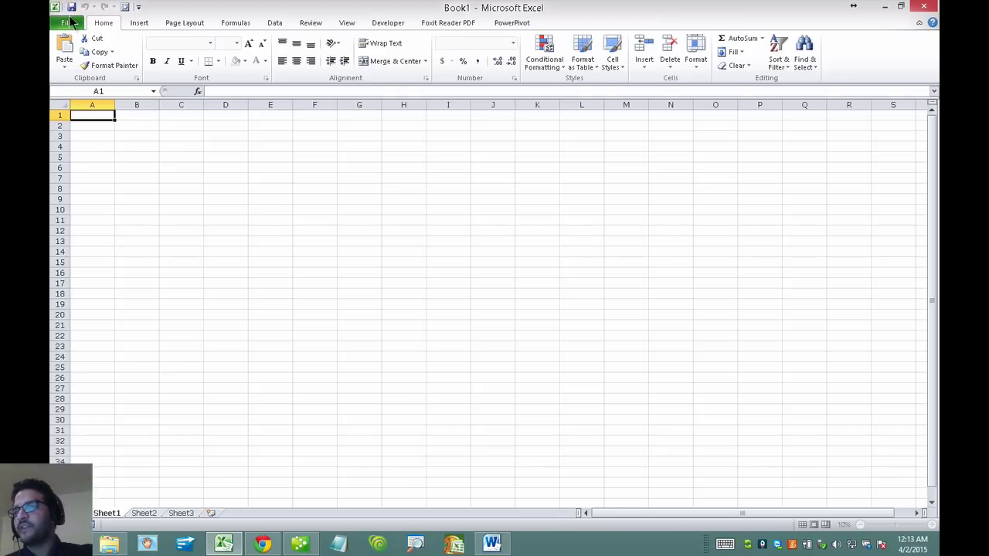
{"action": "left_click", "coordinate": [66, 23]}
{"action": "left_click", "coordinate": [199, 74]}
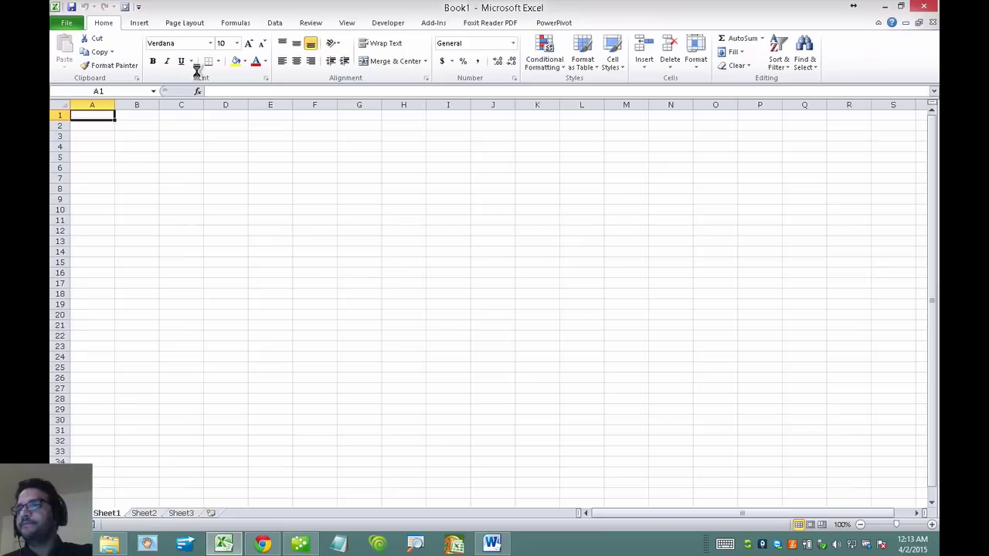
{"action": "left_click", "coordinate": [462, 136]}
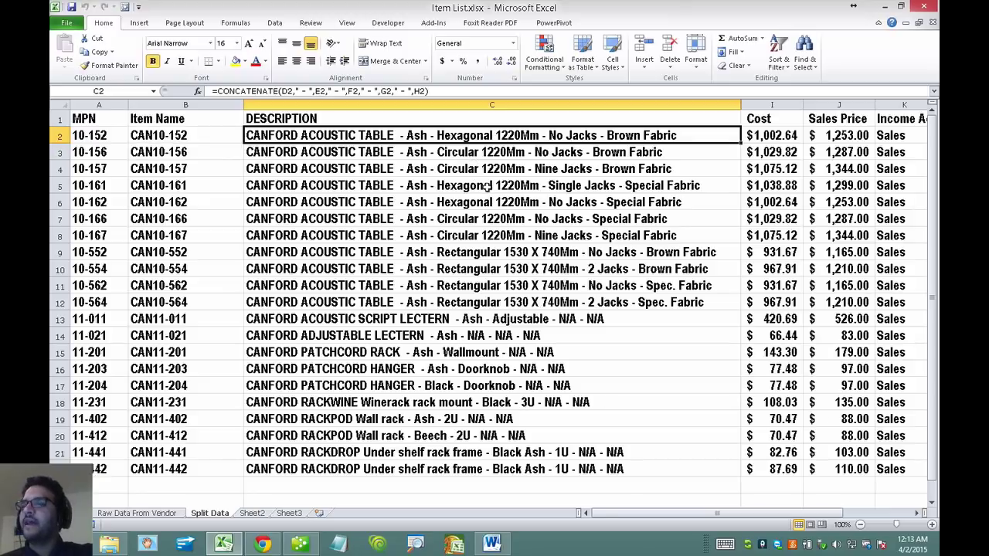
{"action": "left_click", "coordinate": [300, 544]}
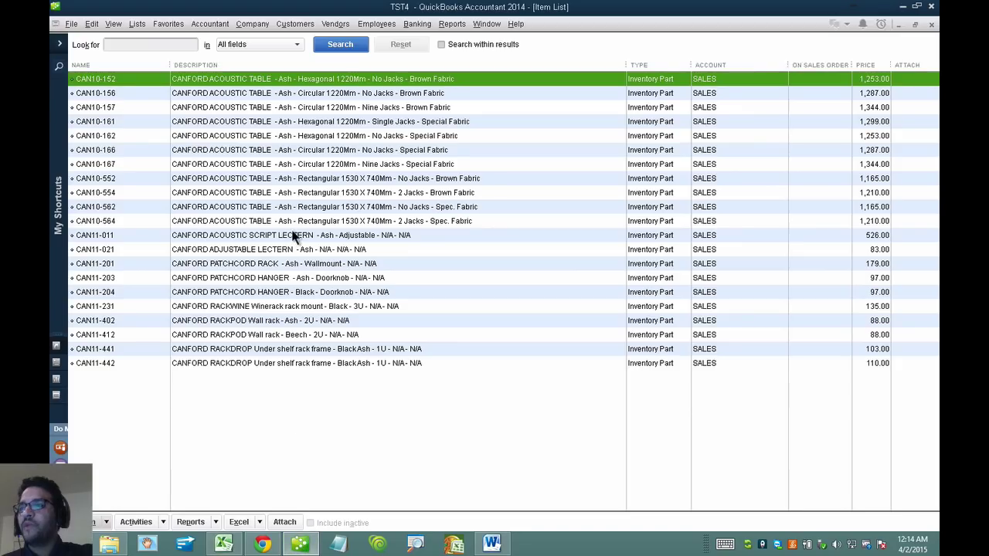
{"action": "left_click", "coordinate": [224, 544]}
{"action": "left_click_drag", "start_coordinate": [757, 511], "coordinate": [804, 512]}
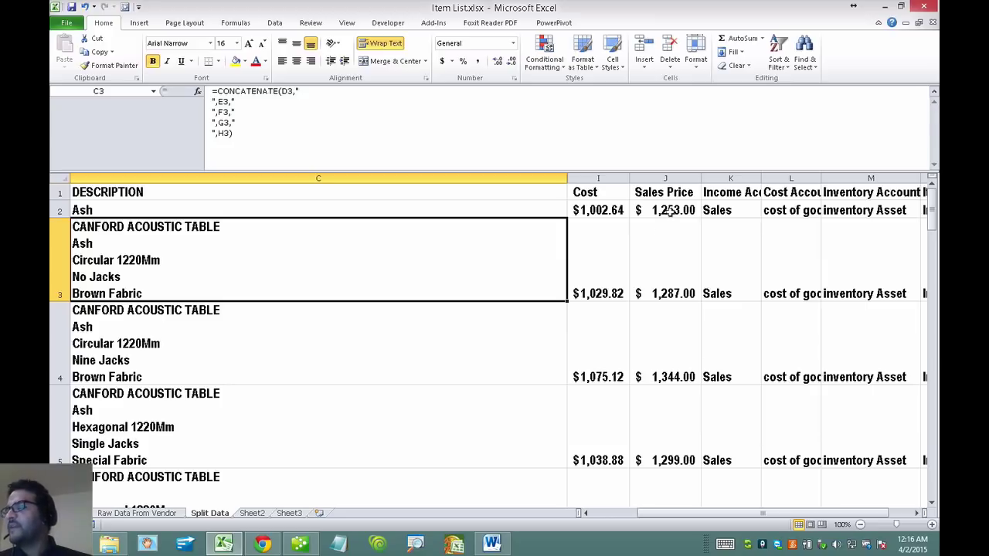
Step: Replace the first Sales Price formula in J2 with =I2*1.4 and fill it down the column
{"action": "left_click", "coordinate": [593, 210]}
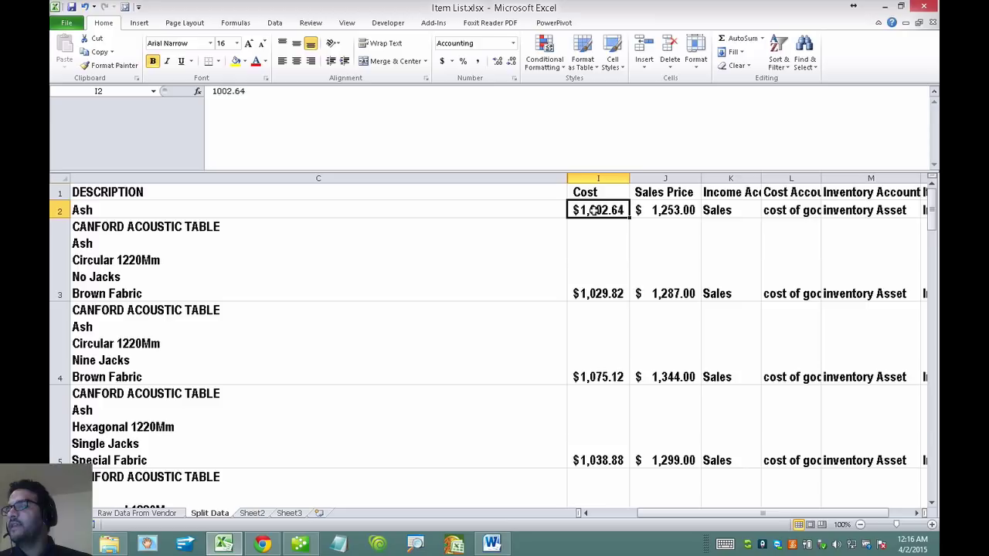
{"action": "left_click", "coordinate": [669, 210]}
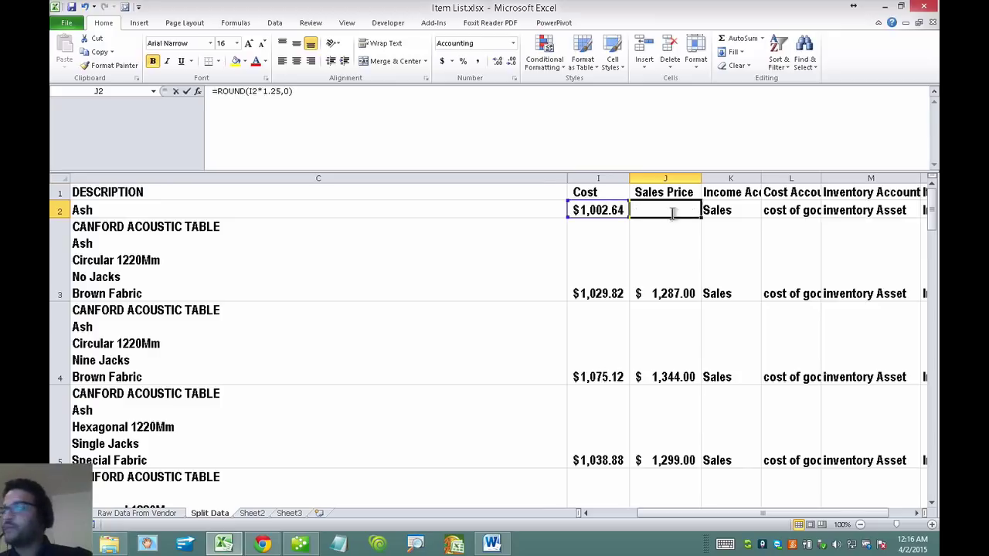
{"action": "key", "text": "Delete"}
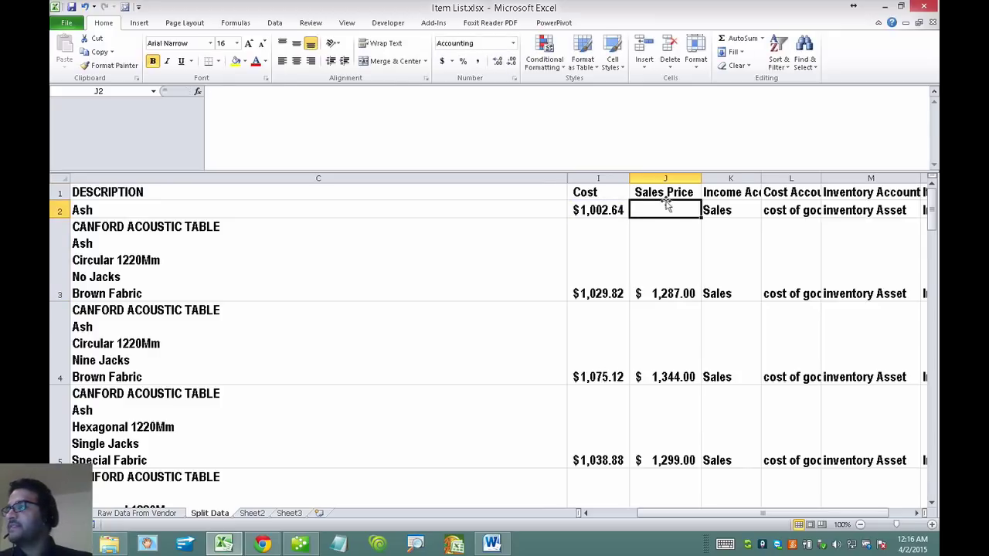
{"action": "type", "text": "="}
{"action": "left_click", "coordinate": [606, 210]}
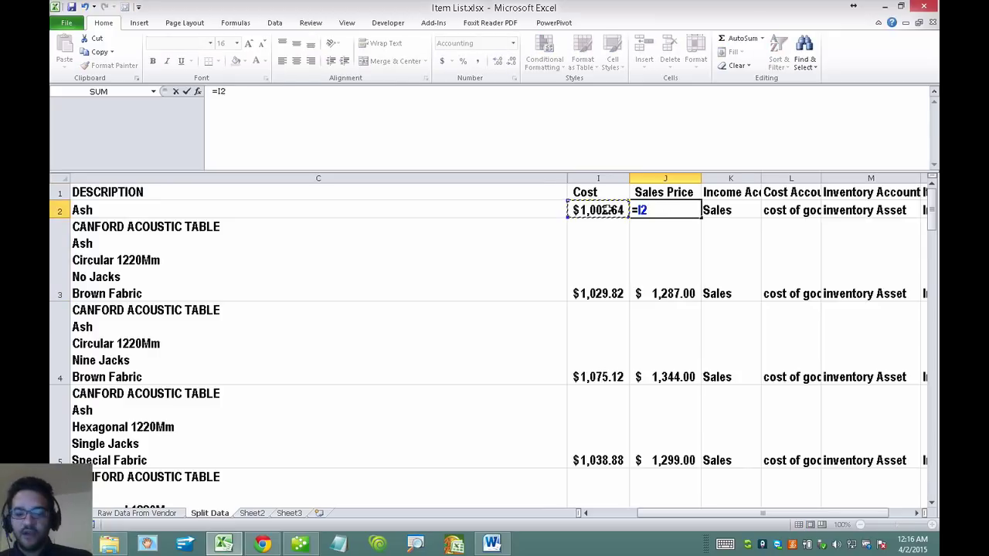
{"action": "type", "text": "*"}
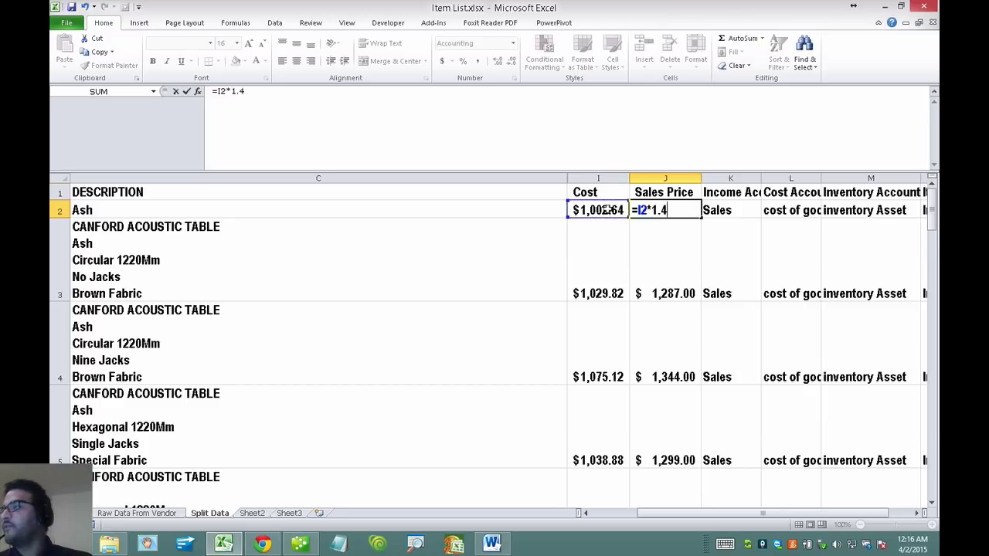
{"action": "type", "text": "1.4"}
{"action": "key", "text": "Return"}
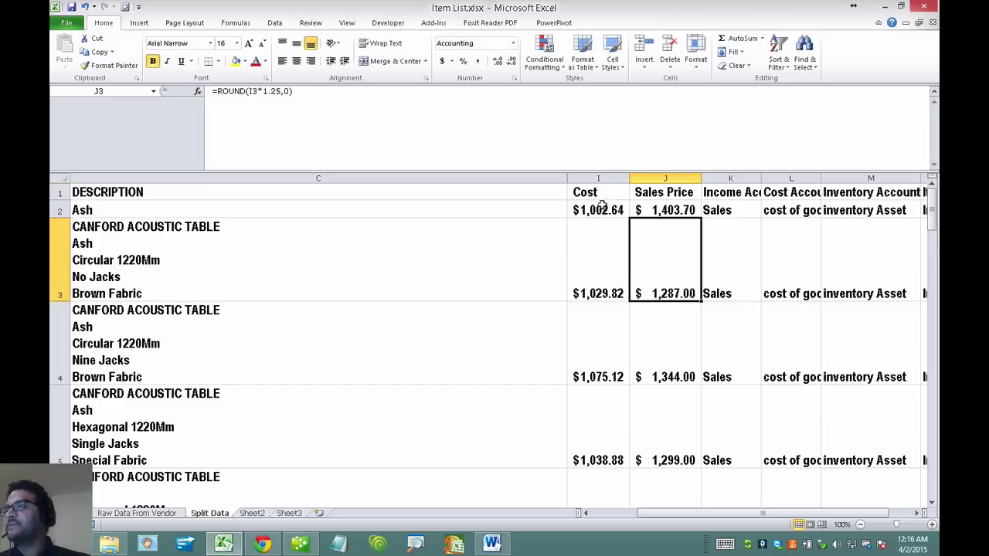
{"action": "left_click", "coordinate": [670, 210]}
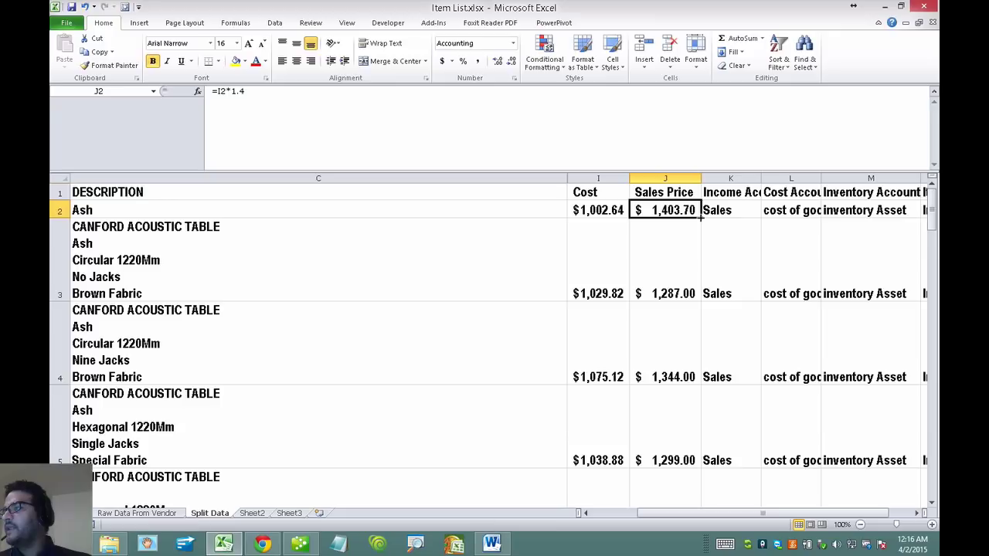
{"action": "double_click", "coordinate": [700, 219]}
Step: Check the filled Sales Price formulas down to the last items and the DESCRIPTION formula in the first item row
{"action": "left_click", "coordinate": [672, 263]}
{"action": "scroll", "coordinate": [671, 220], "scroll_direction": "down", "scroll_amount": 6}
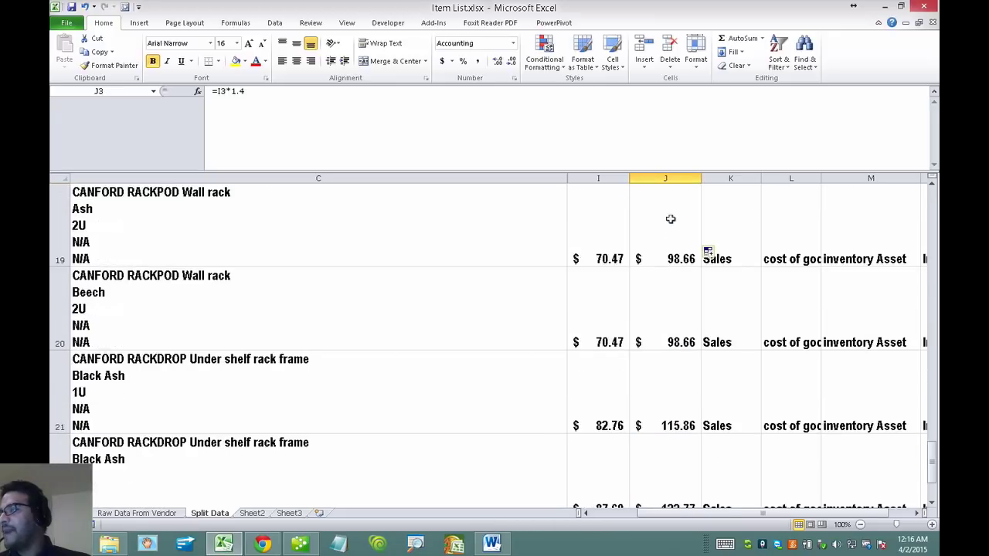
{"action": "scroll", "coordinate": [670, 219], "scroll_direction": "down", "scroll_amount": 2}
{"action": "scroll", "coordinate": [671, 219], "scroll_direction": "up", "scroll_amount": 2}
{"action": "left_click", "coordinate": [669, 284]}
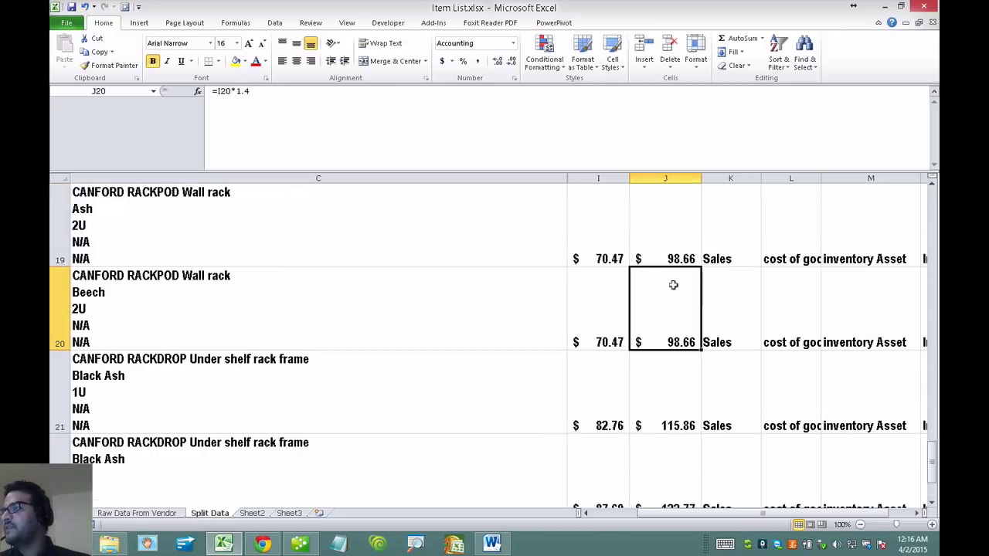
{"action": "left_click", "coordinate": [592, 314]}
{"action": "left_click", "coordinate": [650, 315]}
{"action": "scroll", "coordinate": [652, 315], "scroll_direction": "up", "scroll_amount": 6}
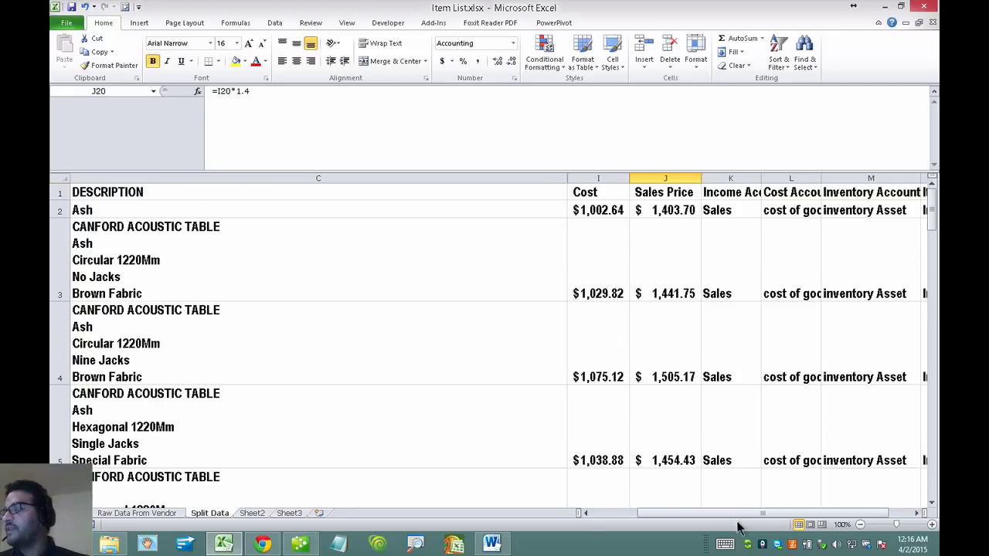
{"action": "left_click", "coordinate": [709, 513]}
{"action": "left_click", "coordinate": [302, 212]}
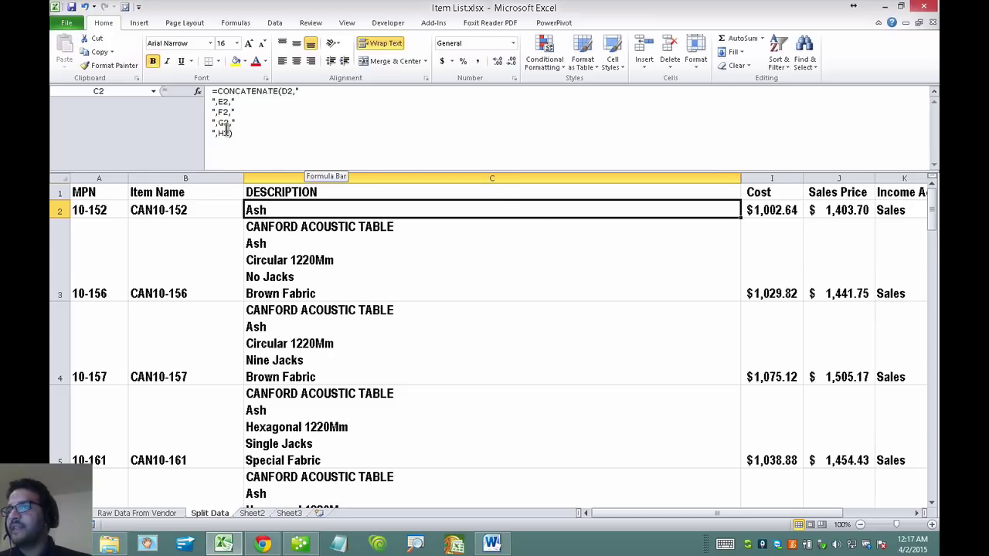
{"action": "left_click", "coordinate": [833, 207]}
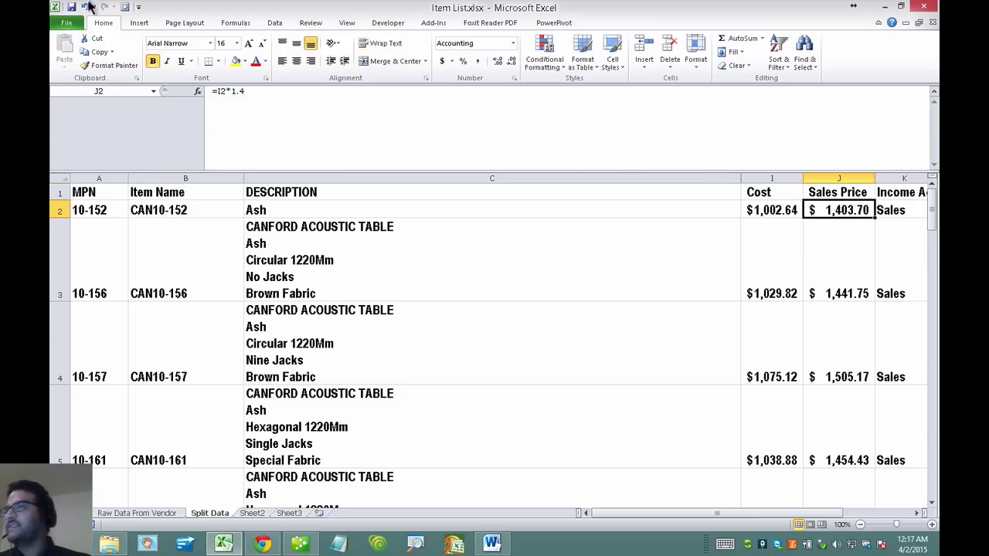
Step: Save and close Item List.xlsx, and cancel editing item CAN10-152 in QuickBooks
{"action": "key", "text": "ctrl+s"}
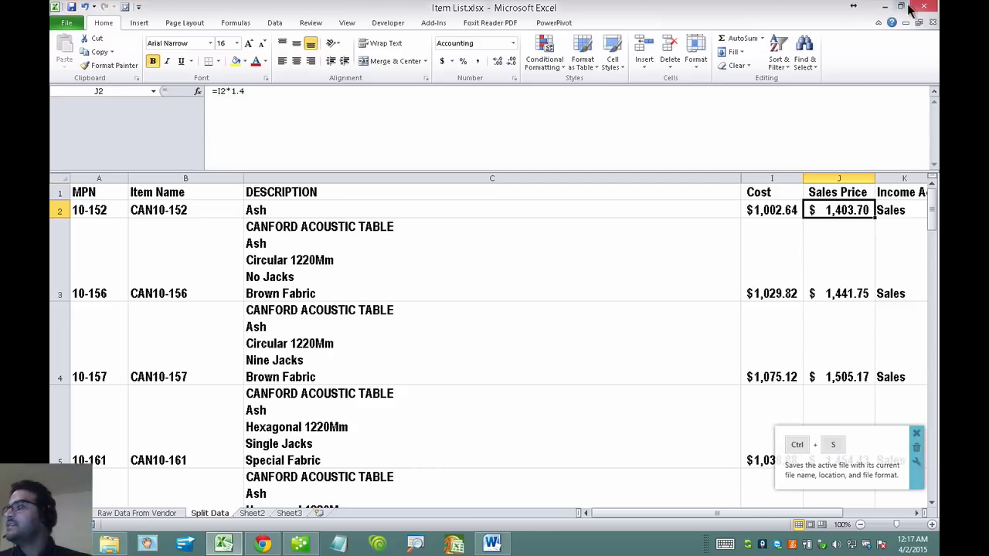
{"action": "key", "text": "ctrl+w"}
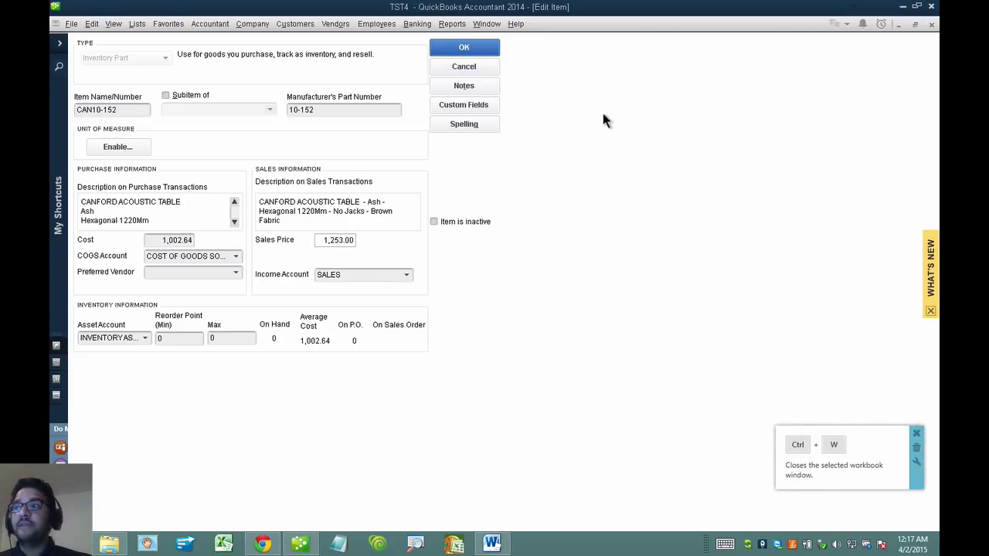
{"action": "left_click", "coordinate": [463, 66]}
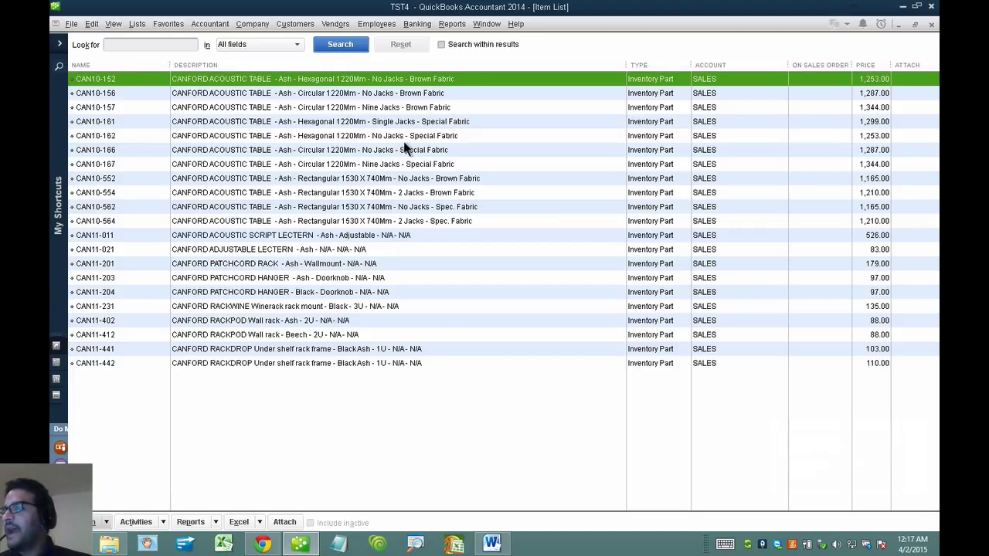
Step: Start the advanced import of an existing Excel file, declining the offer to add or edit multiple list entries
{"action": "left_click", "coordinate": [71, 24]}
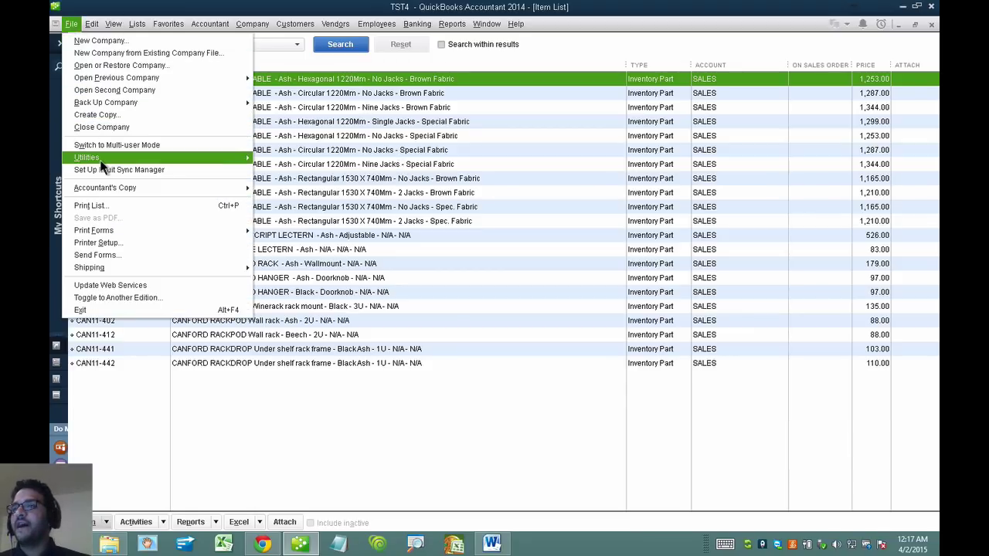
{"action": "mouse_move", "coordinate": [100, 159]}
{"action": "mouse_move", "coordinate": [321, 161]}
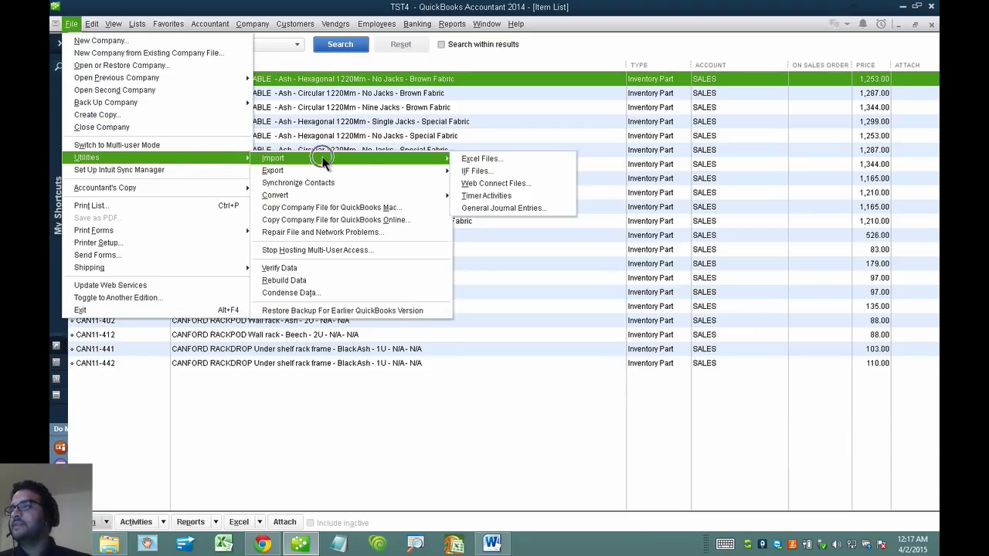
{"action": "left_click", "coordinate": [482, 159]}
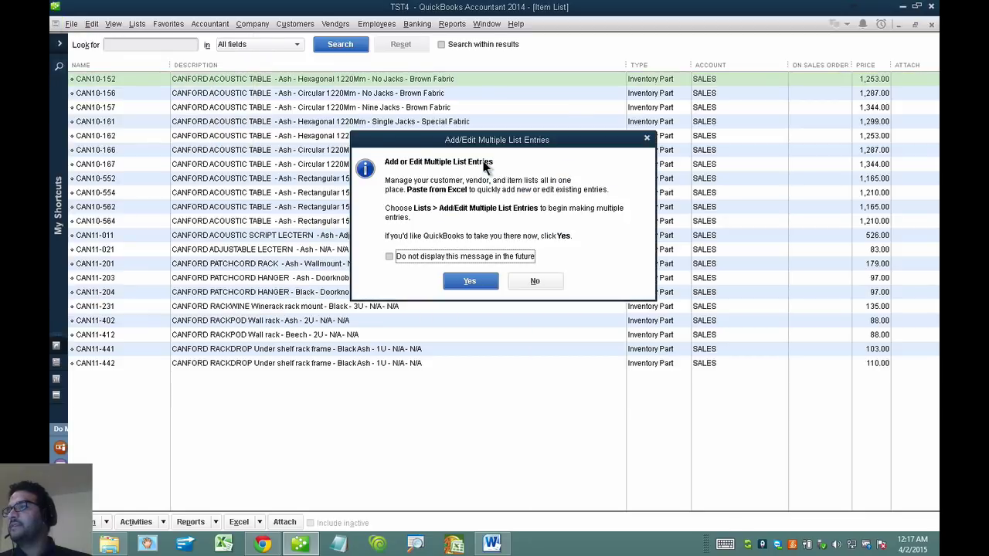
{"action": "left_click", "coordinate": [533, 280]}
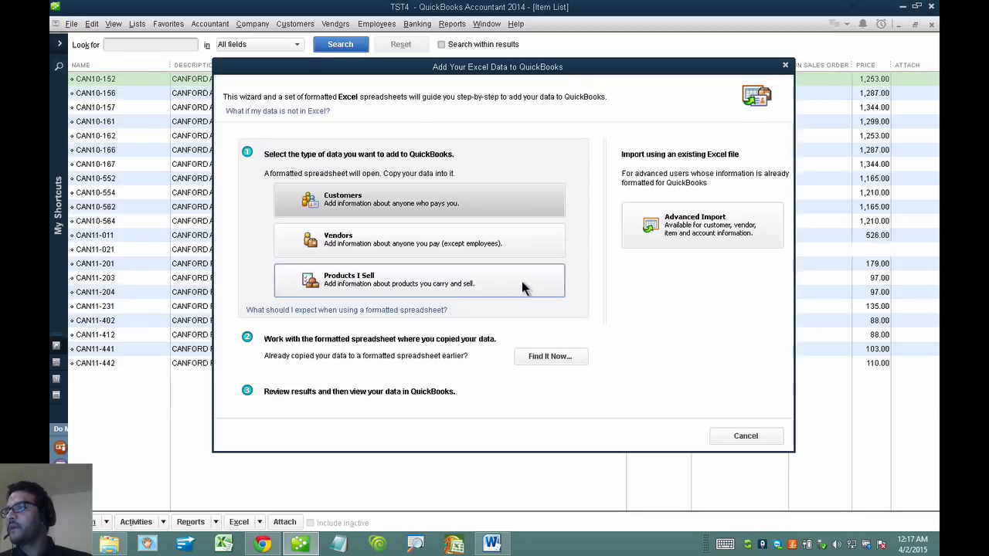
{"action": "left_click", "coordinate": [710, 222]}
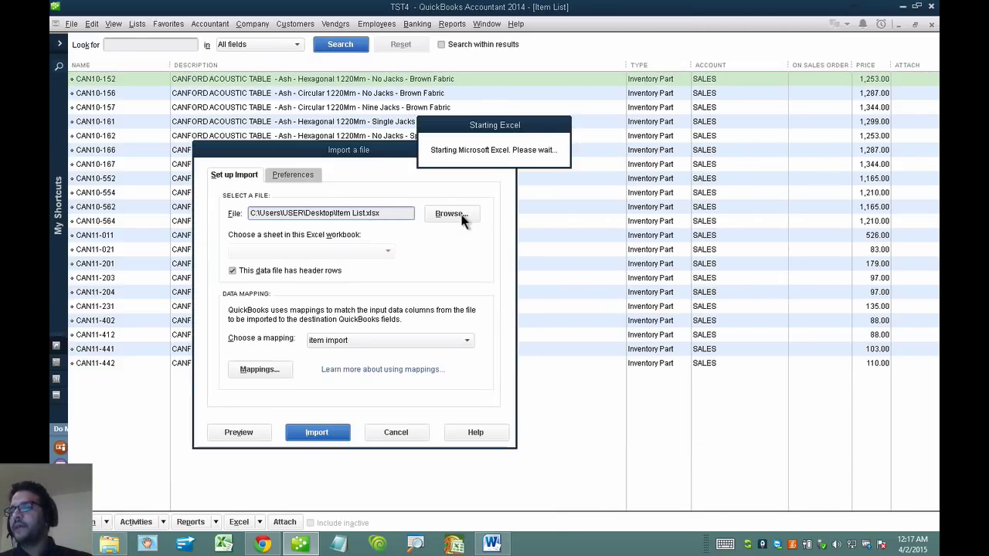
Step: Choose Item List.xlsx on the Desktop as the import file and Split Data as its sheet
{"action": "left_click", "coordinate": [457, 215]}
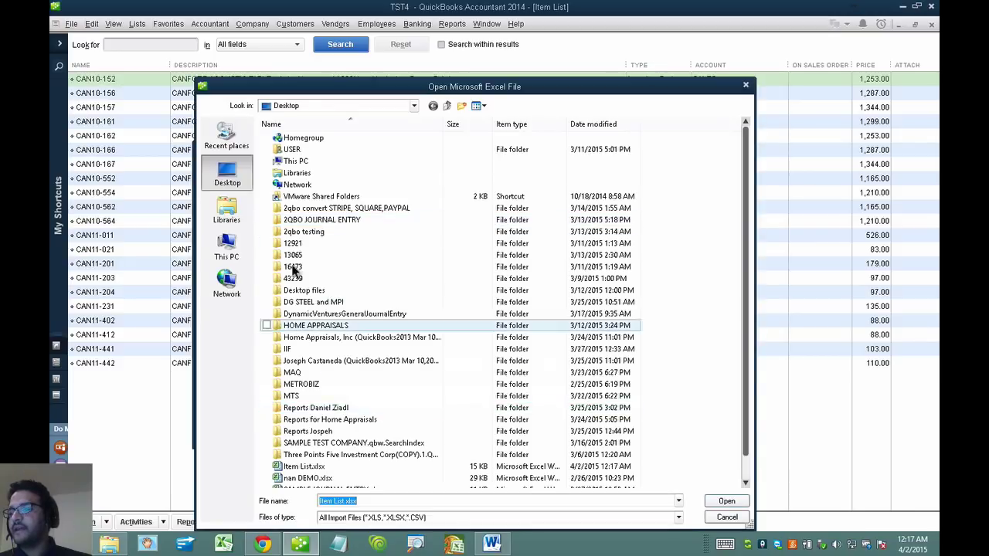
{"action": "double_click", "coordinate": [324, 464]}
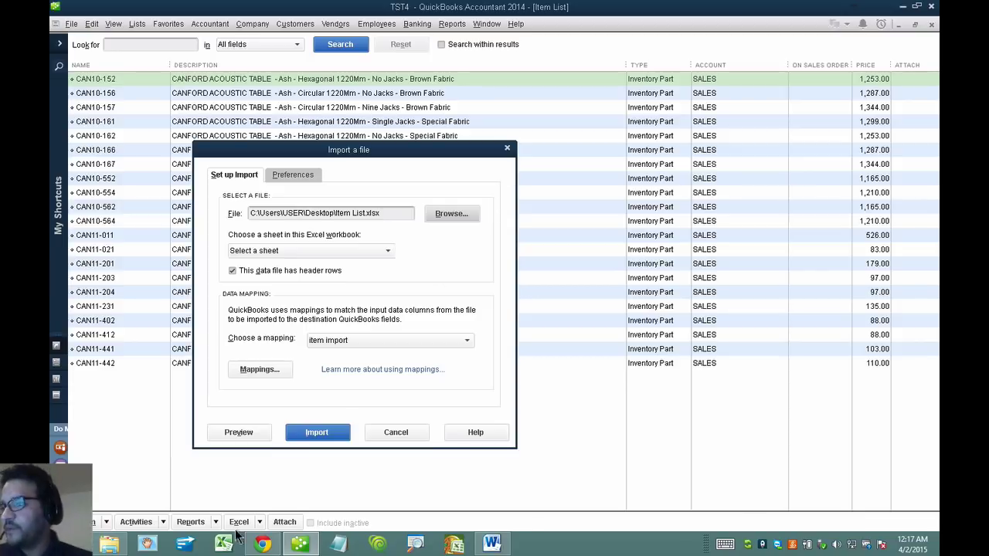
{"action": "left_click", "coordinate": [258, 432]}
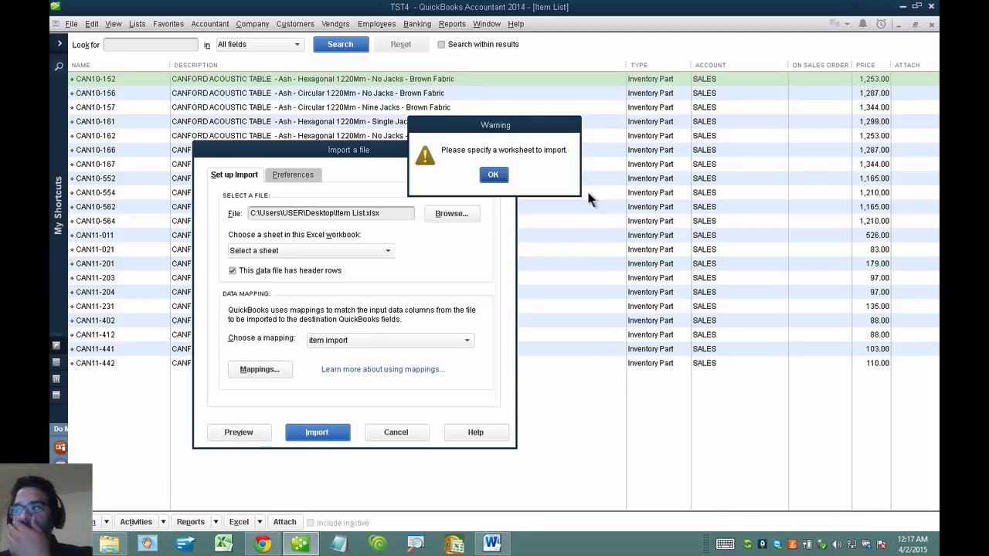
{"action": "left_click", "coordinate": [492, 173]}
{"action": "left_click", "coordinate": [301, 251]}
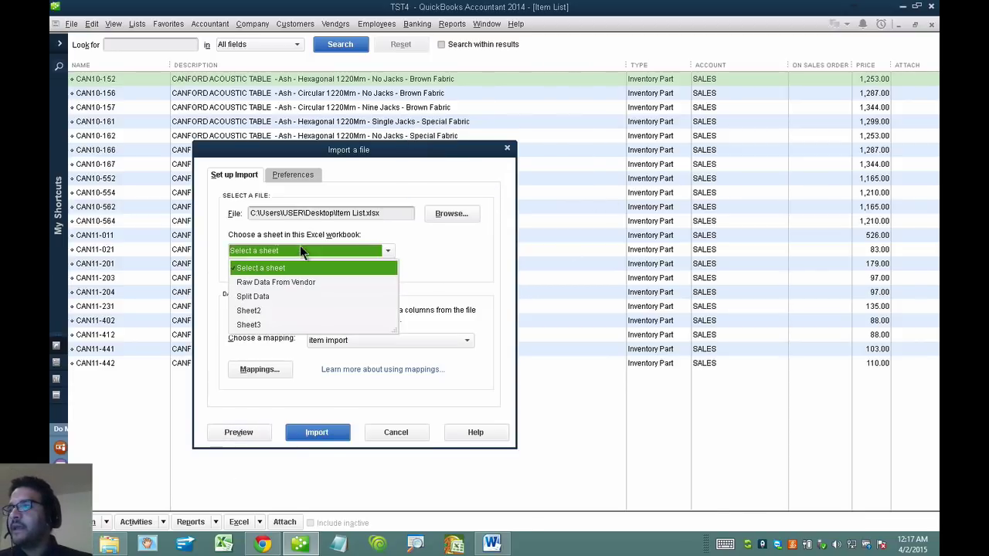
{"action": "left_click", "coordinate": [272, 295]}
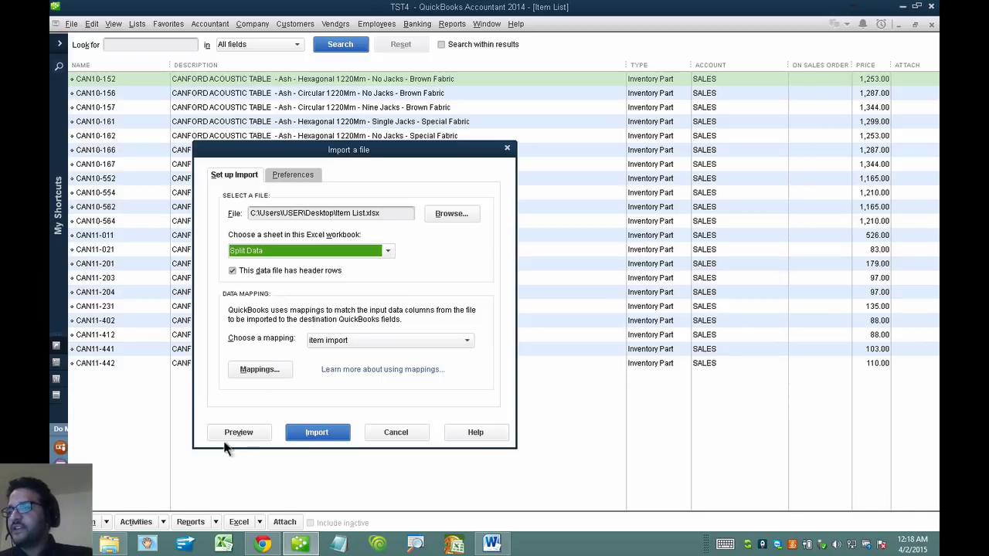
Step: Preview the import with the item import mapping and check the description, cost and sales price of CAN10-152
{"action": "left_click", "coordinate": [249, 433]}
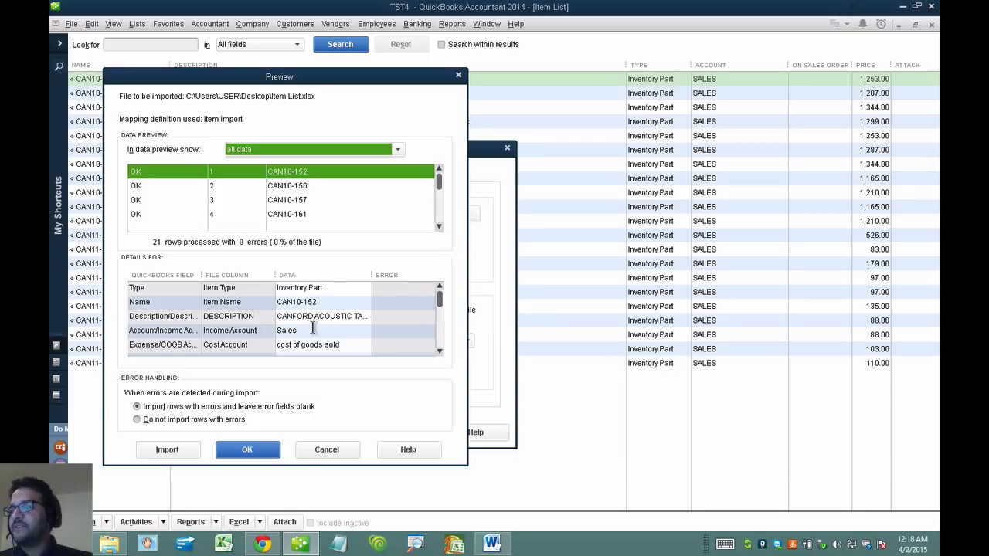
{"action": "left_click", "coordinate": [313, 290]}
{"action": "left_click", "coordinate": [315, 316]}
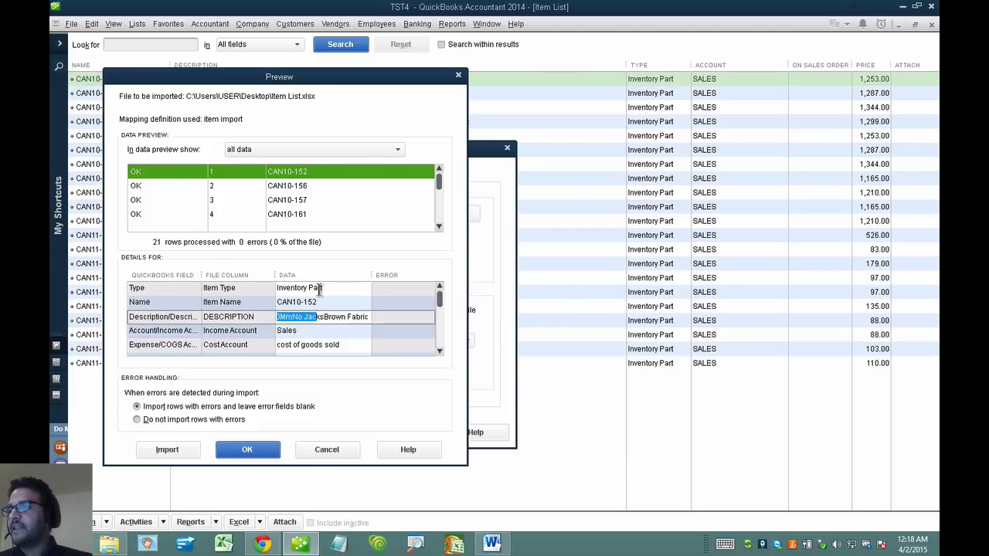
{"action": "scroll", "coordinate": [305, 340], "scroll_direction": "down", "scroll_amount": 1}
{"action": "left_click", "coordinate": [303, 344]}
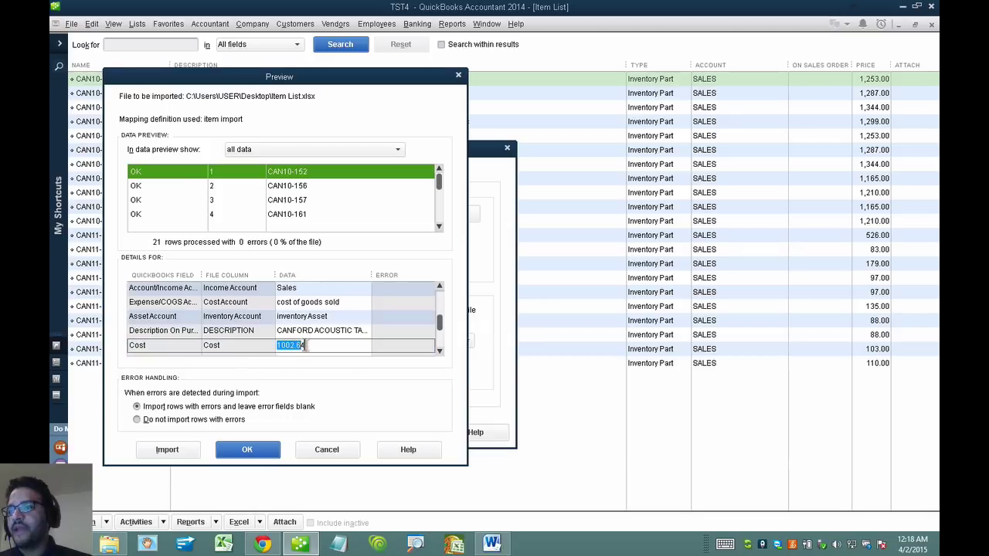
{"action": "scroll", "coordinate": [305, 340], "scroll_direction": "down", "scroll_amount": 1}
{"action": "left_click", "coordinate": [321, 331]}
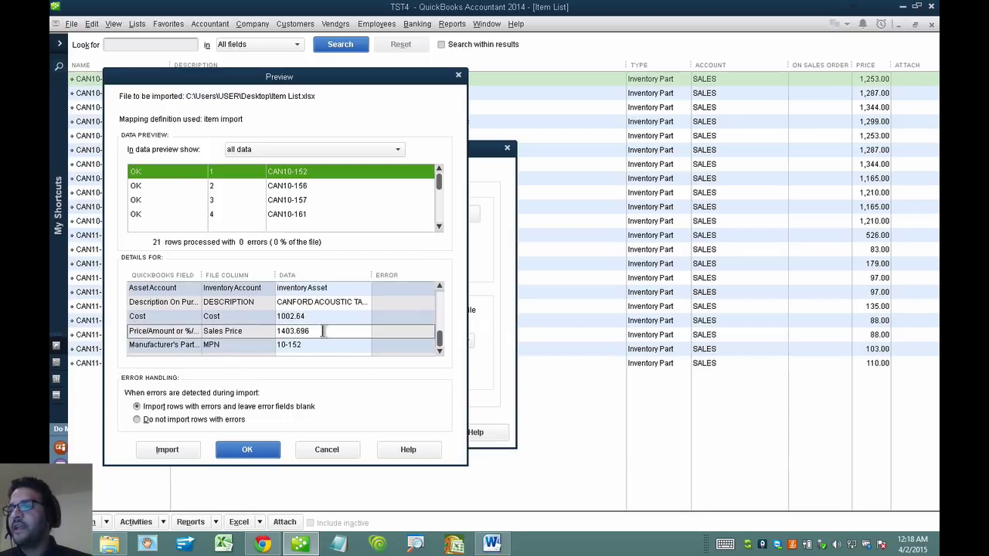
{"action": "left_click", "coordinate": [246, 448]}
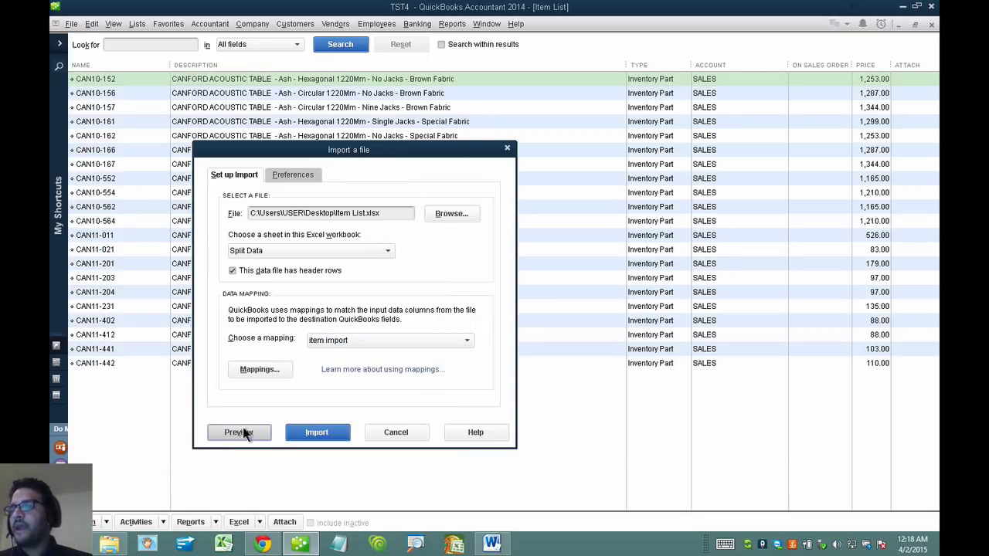
Step: Run the import, replacing existing data with import data while ignoring blank fields for all duplicate records
{"action": "left_click", "coordinate": [309, 429]}
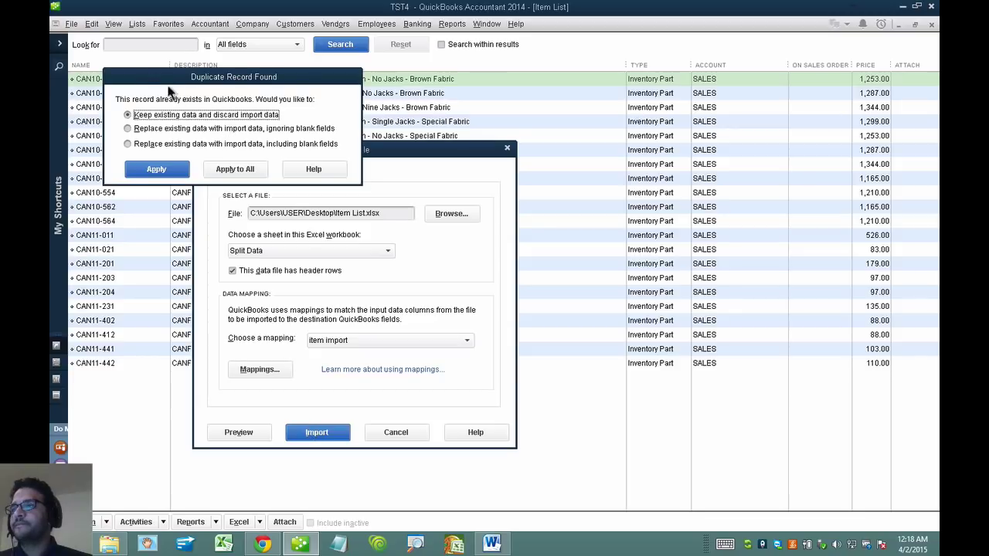
{"action": "left_click_drag", "start_coordinate": [191, 77], "coordinate": [407, 191]}
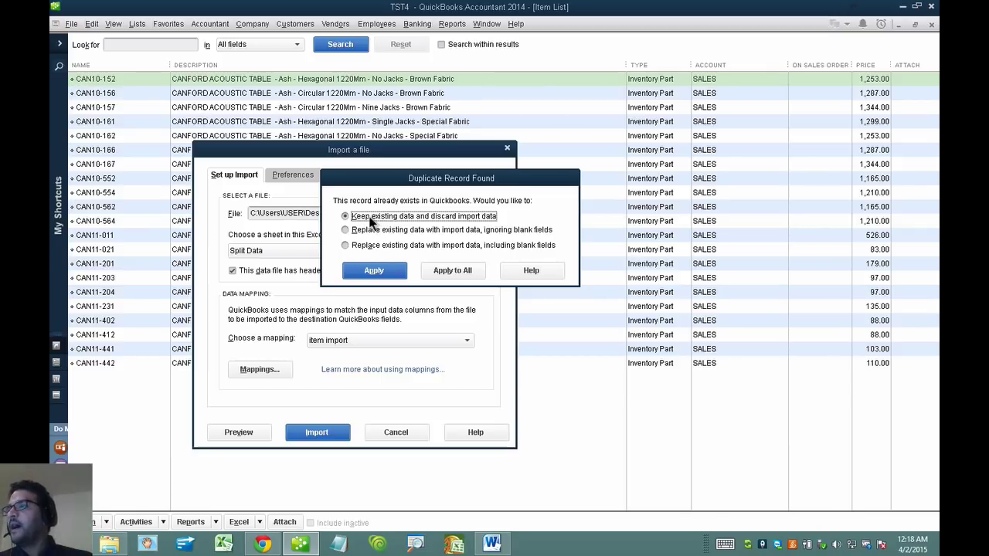
{"action": "left_click", "coordinate": [407, 234]}
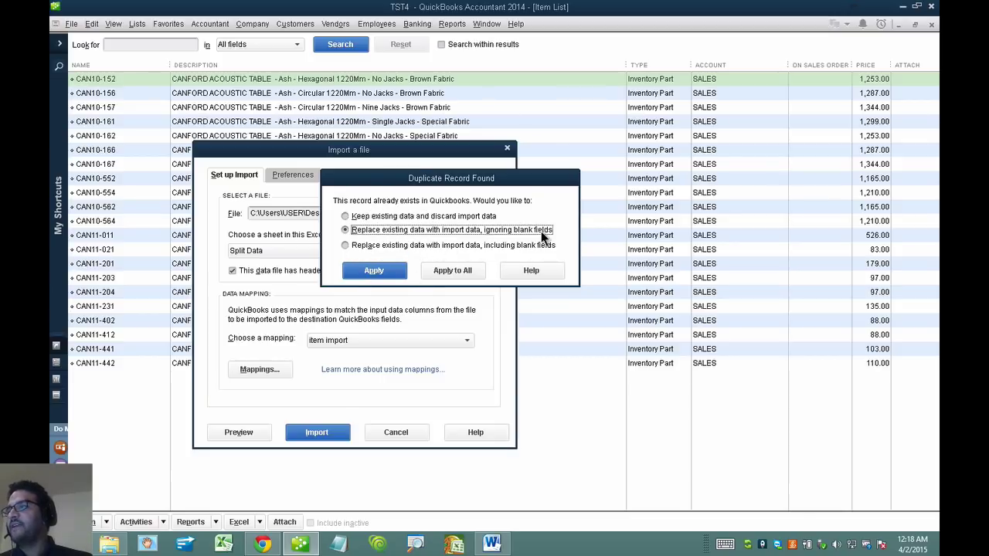
{"action": "left_click", "coordinate": [361, 244]}
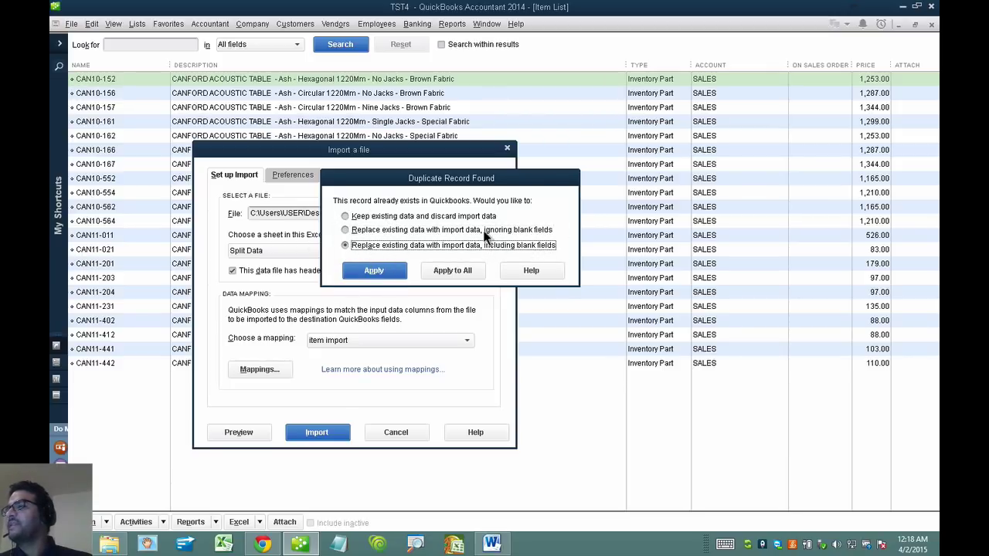
{"action": "left_click", "coordinate": [486, 230]}
{"action": "left_click", "coordinate": [376, 230]}
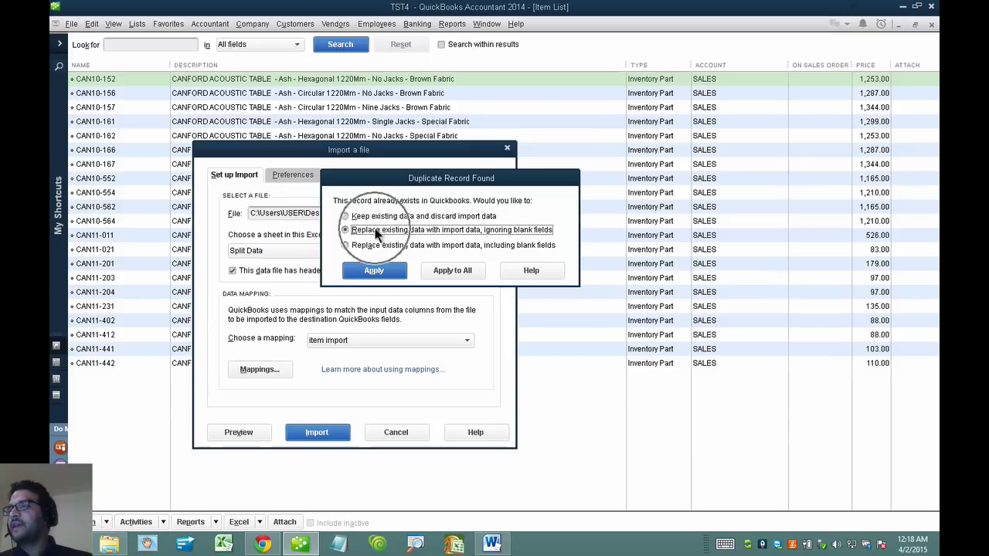
{"action": "left_click", "coordinate": [377, 231]}
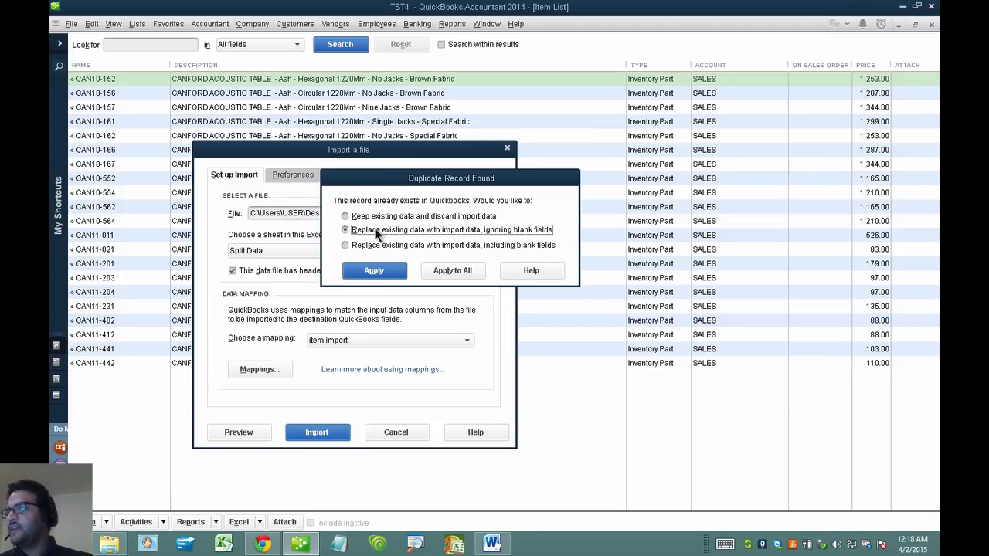
{"action": "left_click", "coordinate": [461, 270]}
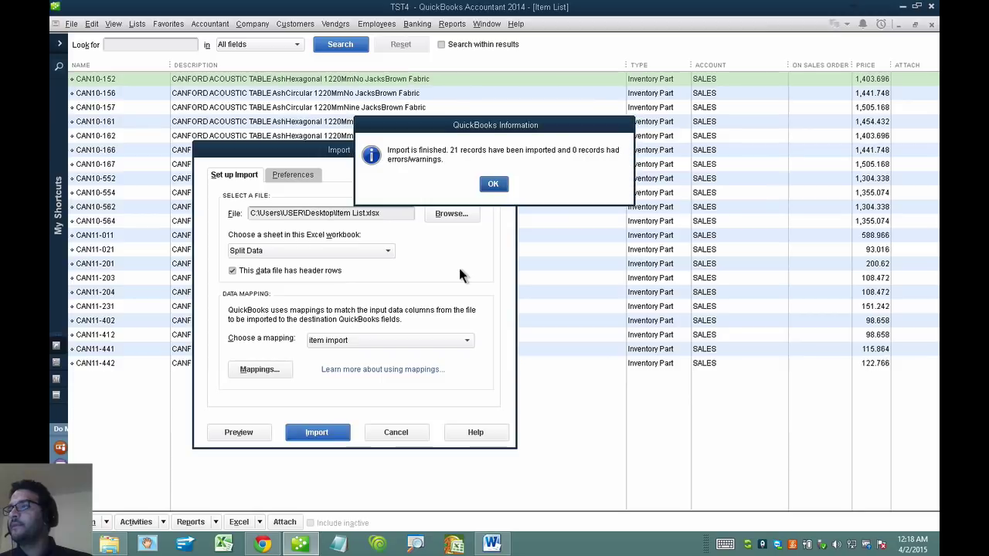
{"action": "left_click", "coordinate": [498, 186]}
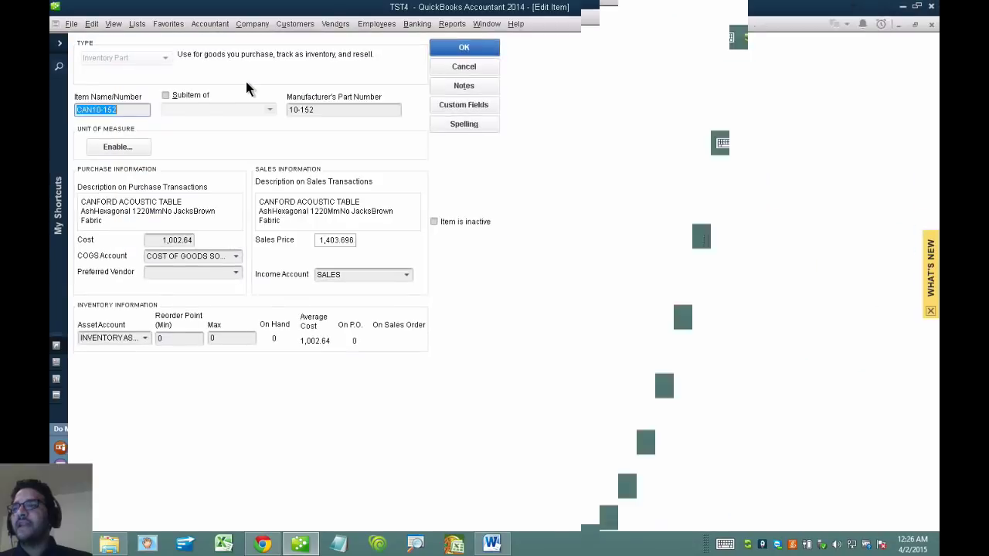
Step: Review the sales price, purchase and sales descriptions, manufacturer's part number and item name of CAN10-152
{"action": "left_click", "coordinate": [329, 244]}
{"action": "left_click", "coordinate": [329, 244]}
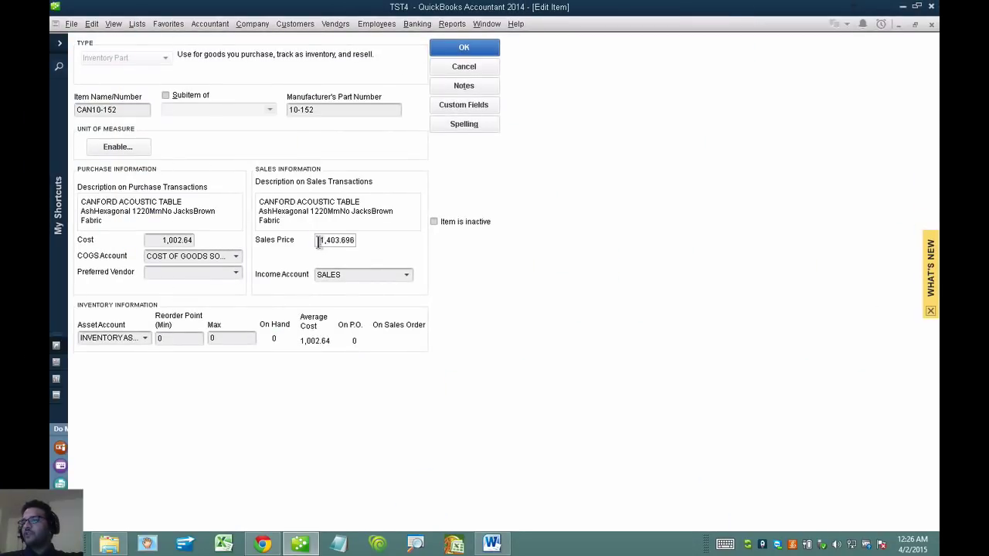
{"action": "left_click_drag", "start_coordinate": [319, 241], "coordinate": [370, 247]}
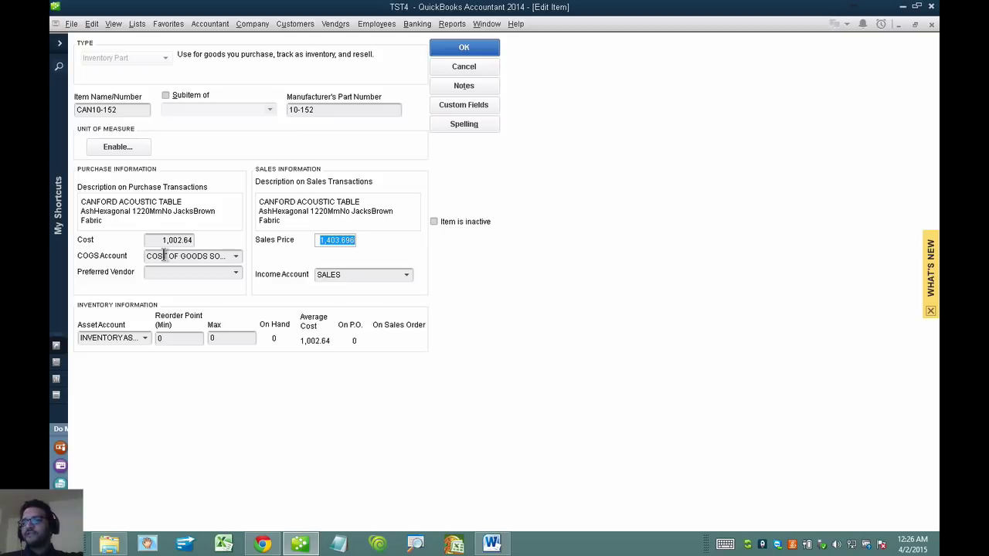
{"action": "left_click_drag", "start_coordinate": [119, 221], "coordinate": [51, 193]}
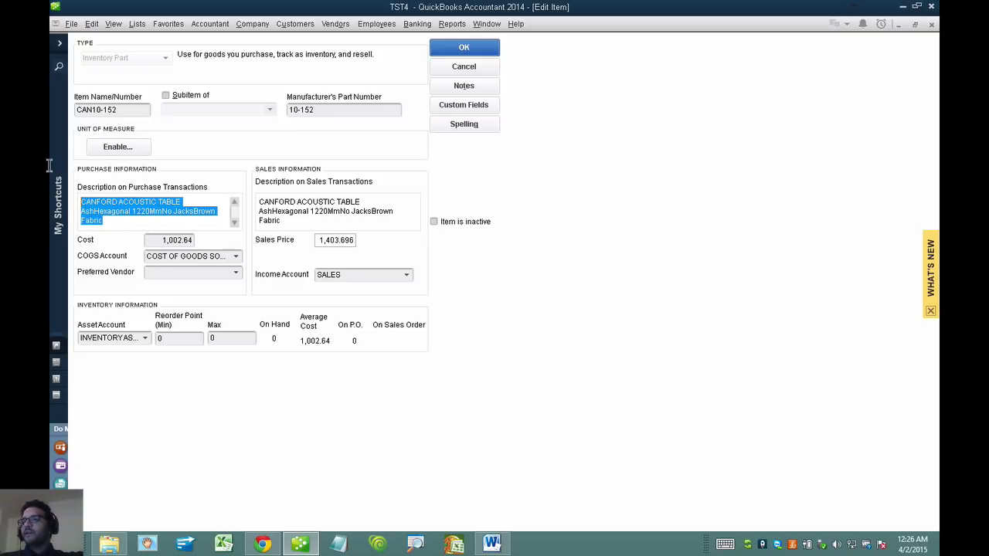
{"action": "left_click_drag", "start_coordinate": [350, 224], "coordinate": [255, 197]}
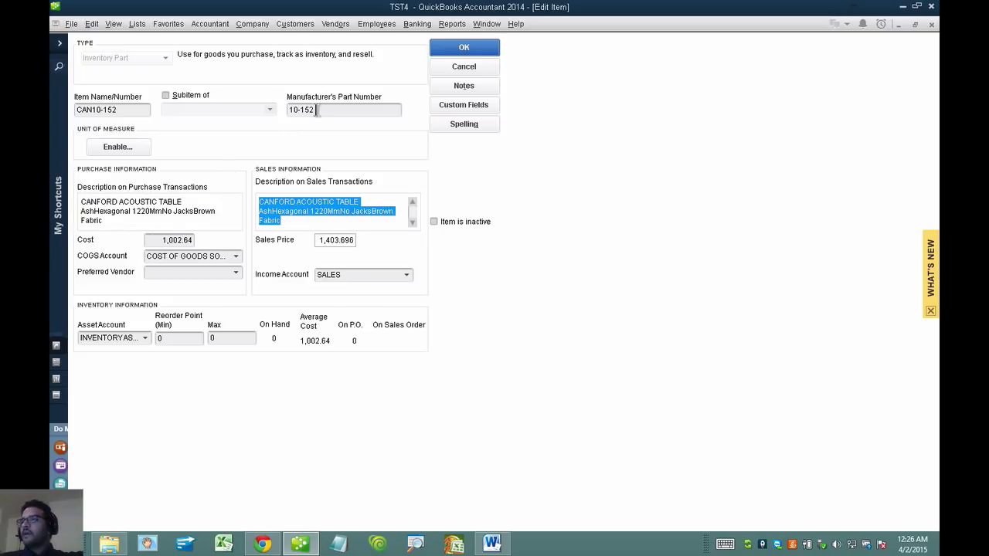
{"action": "left_click_drag", "start_coordinate": [316, 109], "coordinate": [241, 103]}
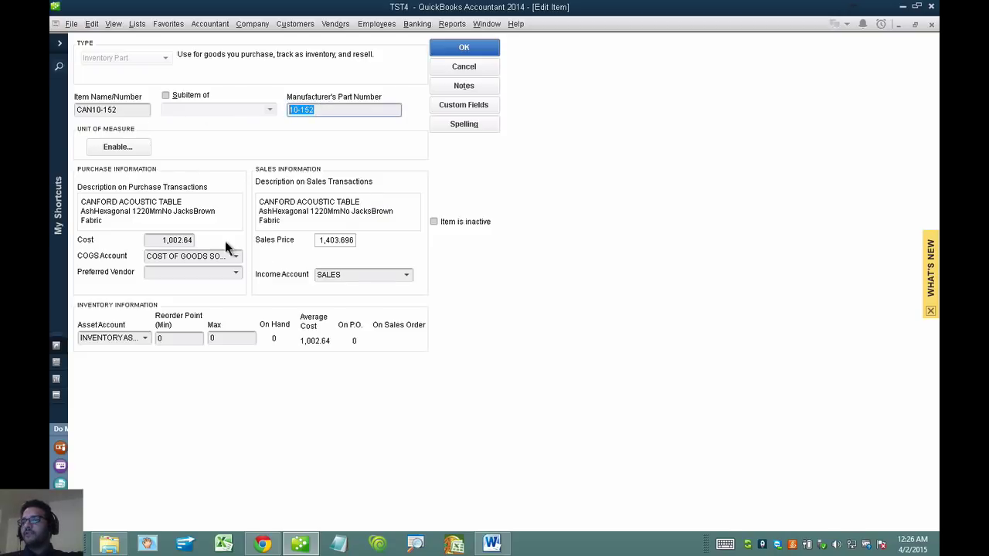
{"action": "left_click_drag", "start_coordinate": [132, 109], "coordinate": [49, 105]}
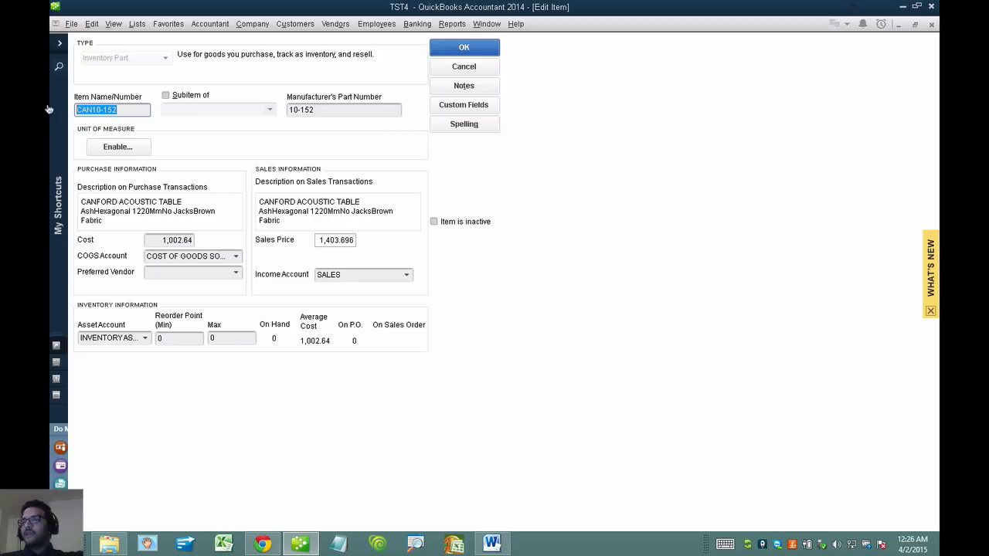